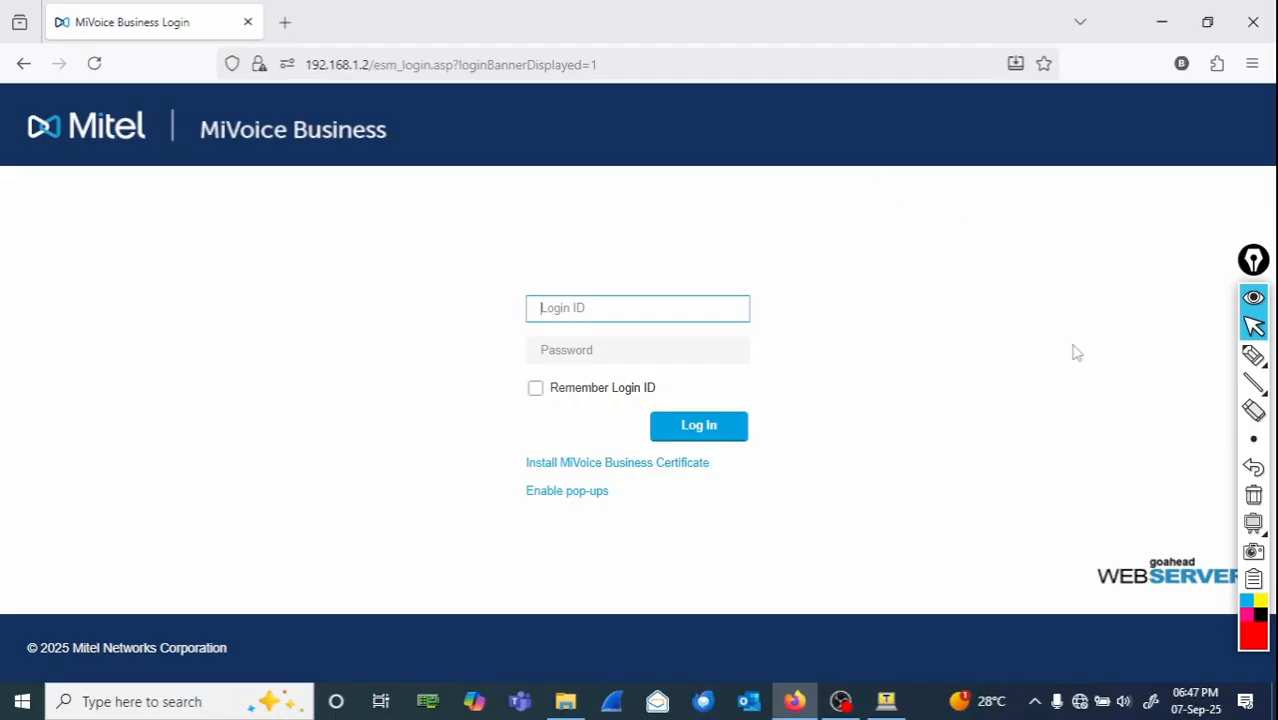
left_click(1253, 356)
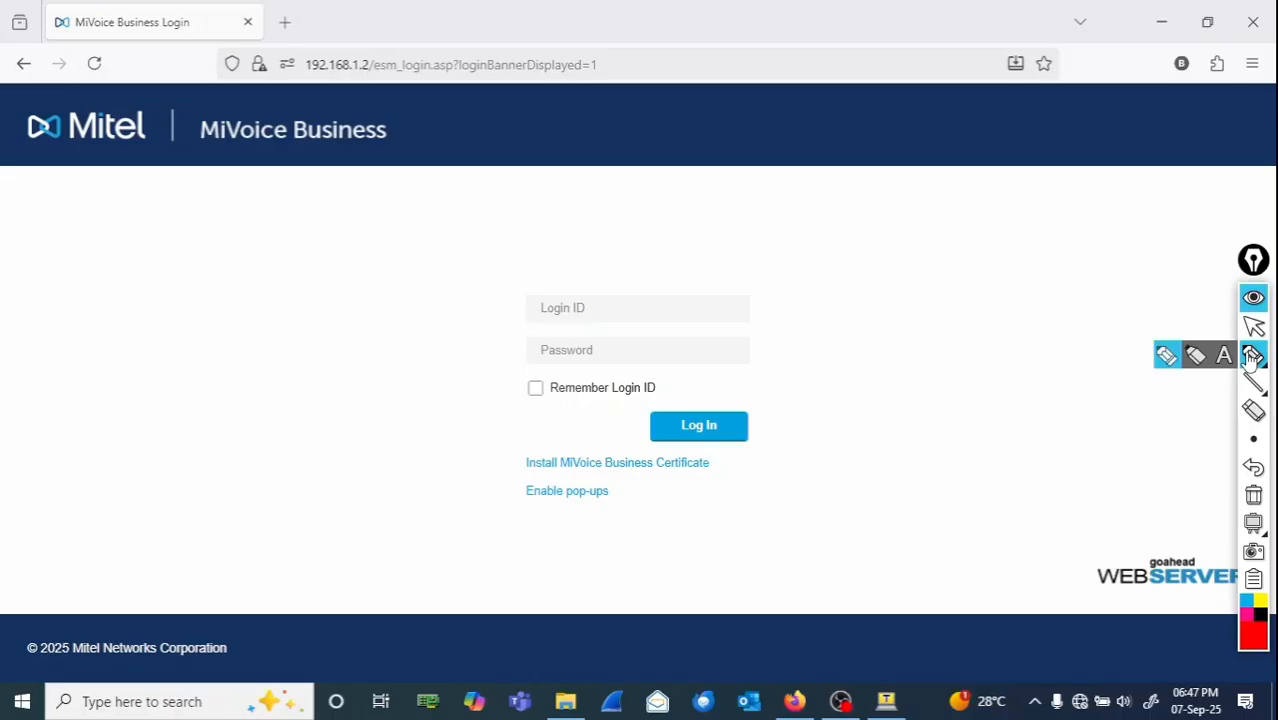
left_click(1189, 289)
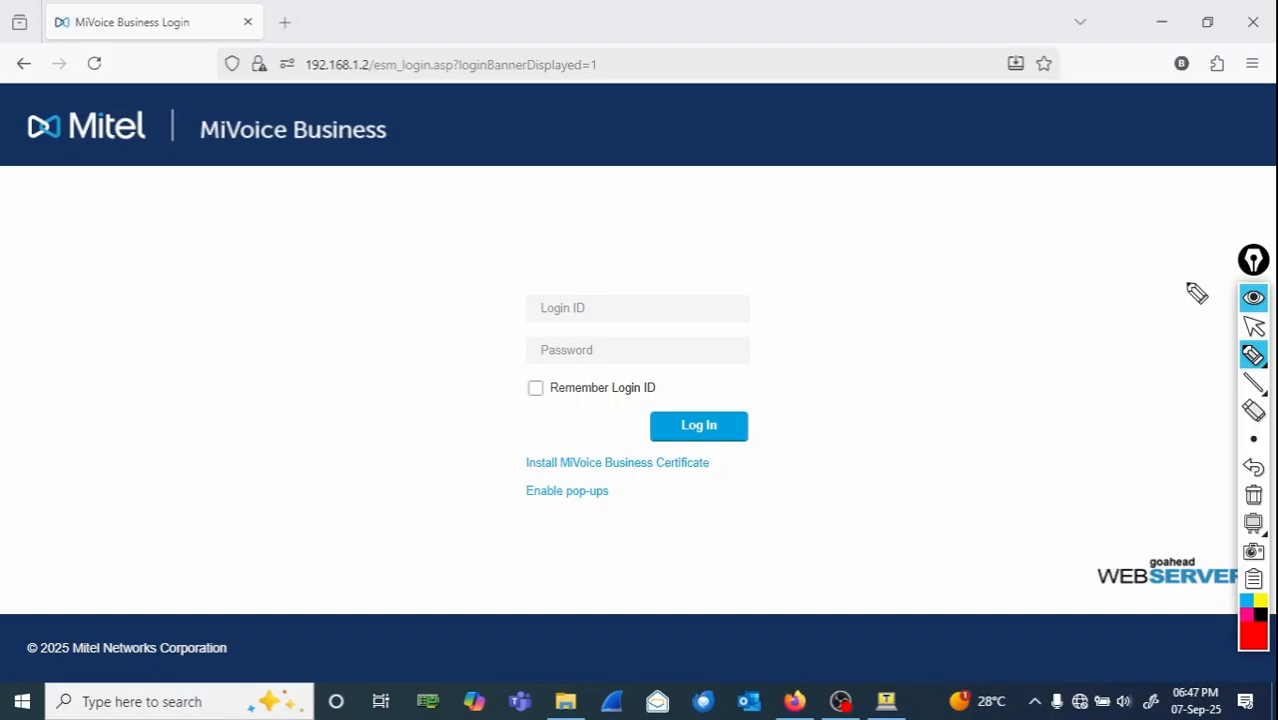
left_click_drag(329, 305, 345, 350)
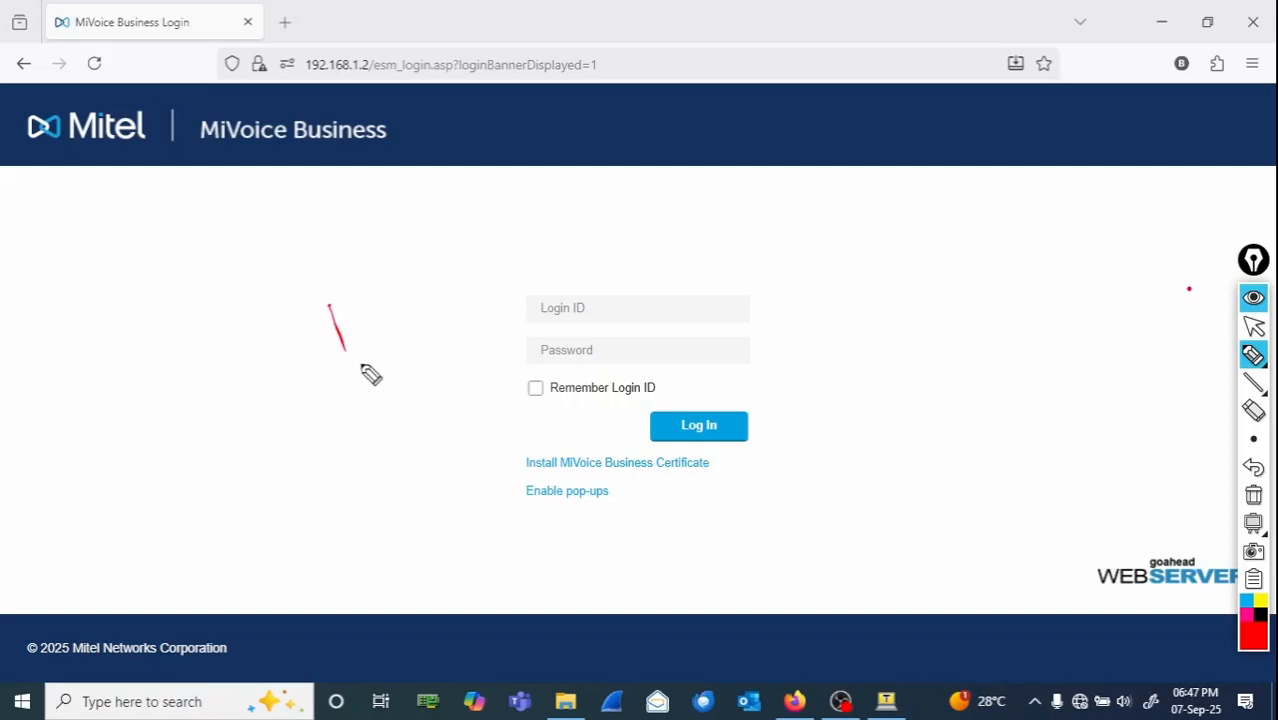
left_click_drag(747, 214, 792, 212)
mouse_move(802, 202)
left_mouse_down()
mouse_move(833, 217)
mouse_move(982, 215)
left_mouse_up()
left_click(985, 193)
left_click_drag(1003, 198, 1010, 228)
mouse_move(1032, 196)
left_mouse_down()
mouse_move(1029, 214)
mouse_move(1101, 208)
left_mouse_up()
mouse_move(1005, 246)
left_mouse_down()
mouse_move(1033, 237)
mouse_move(1013, 234)
mouse_move(1040, 240)
mouse_move(1050, 222)
mouse_move(1084, 234)
mouse_move(1130, 218)
left_mouse_up()
mouse_move(1015, 250)
left_mouse_down()
mouse_move(1060, 268)
mouse_move(1096, 257)
mouse_move(1088, 268)
left_mouse_up()
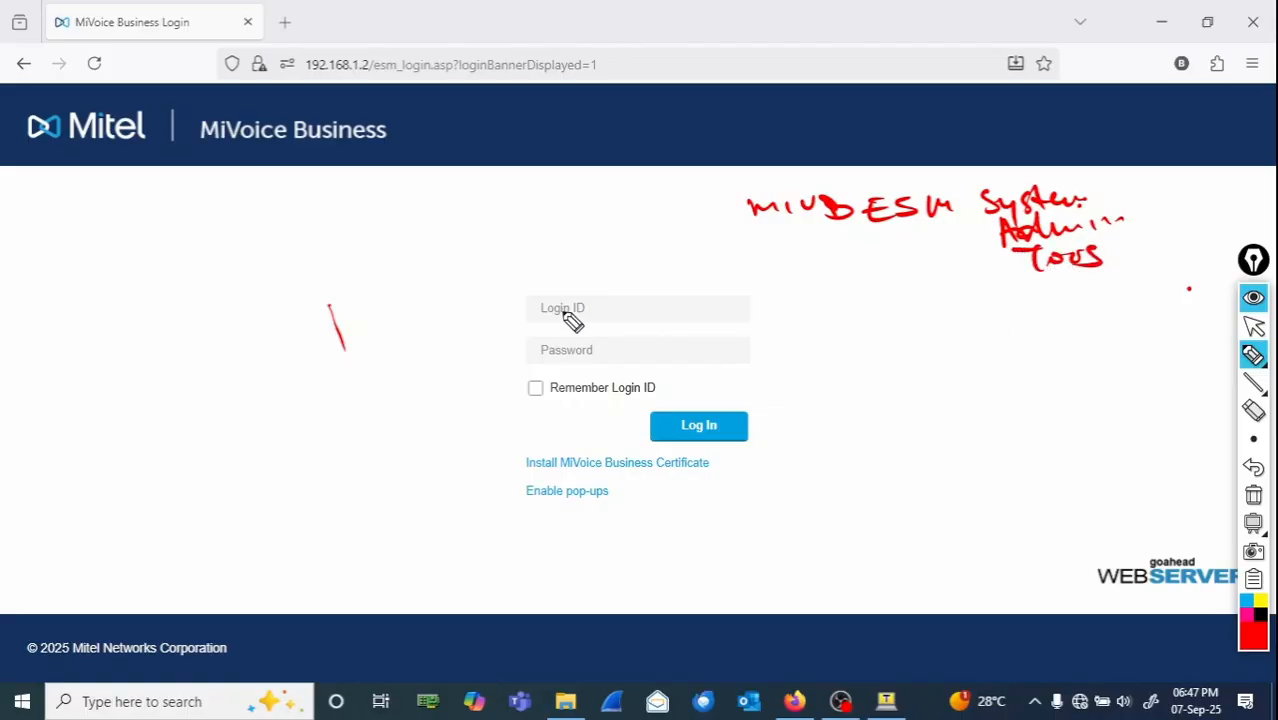
mouse_move(575, 300)
left_mouse_down()
mouse_move(563, 319)
mouse_move(588, 316)
left_mouse_up()
mouse_move(598, 302)
left_mouse_down()
mouse_move(603, 328)
mouse_move(693, 322)
left_mouse_up()
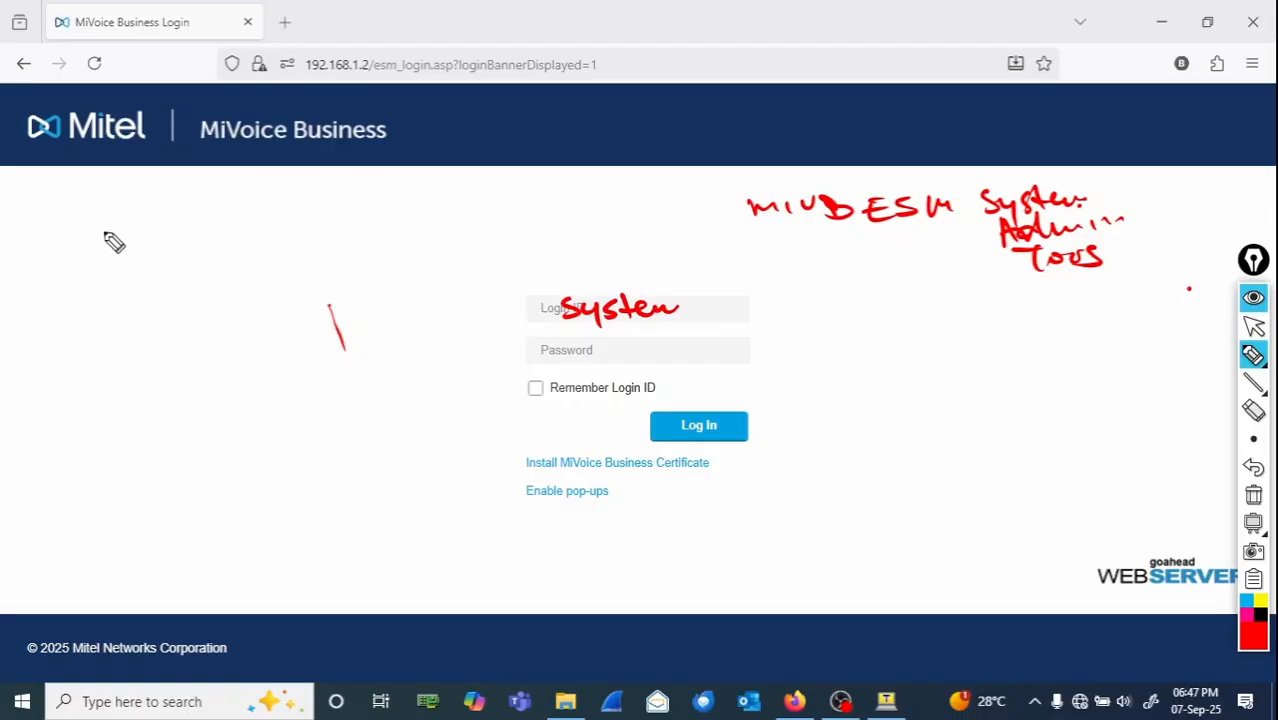
mouse_move(100, 228)
left_mouse_down()
mouse_move(392, 196)
mouse_move(544, 216)
left_mouse_up()
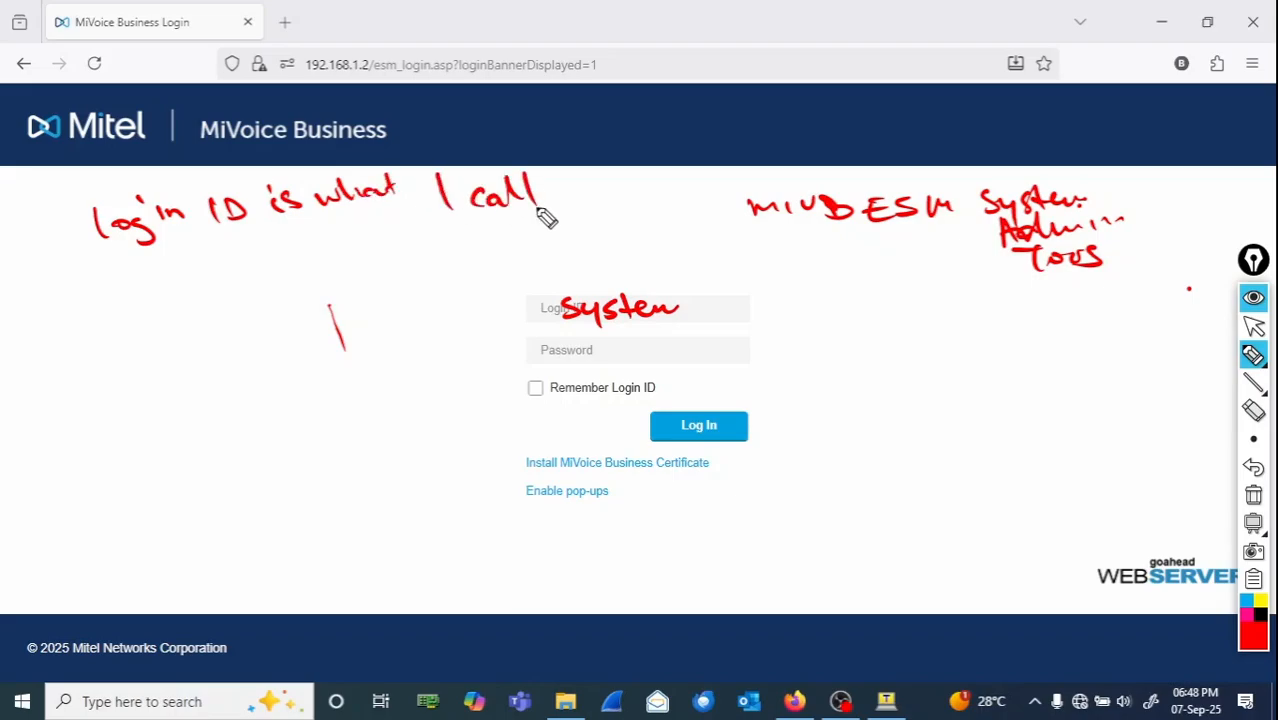
mouse_move(196, 292)
left_mouse_down()
mouse_move(208, 280)
mouse_move(210, 292)
mouse_move(185, 298)
mouse_move(372, 234)
left_mouse_up()
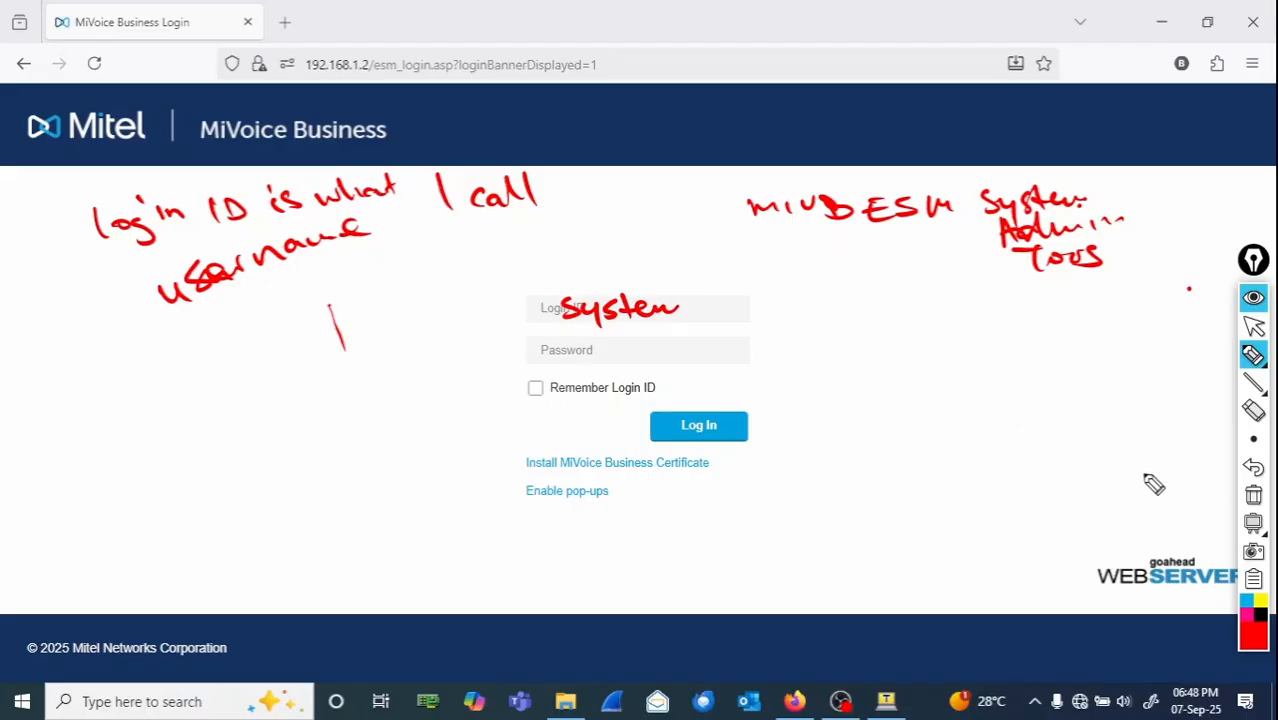
left_click(1254, 497)
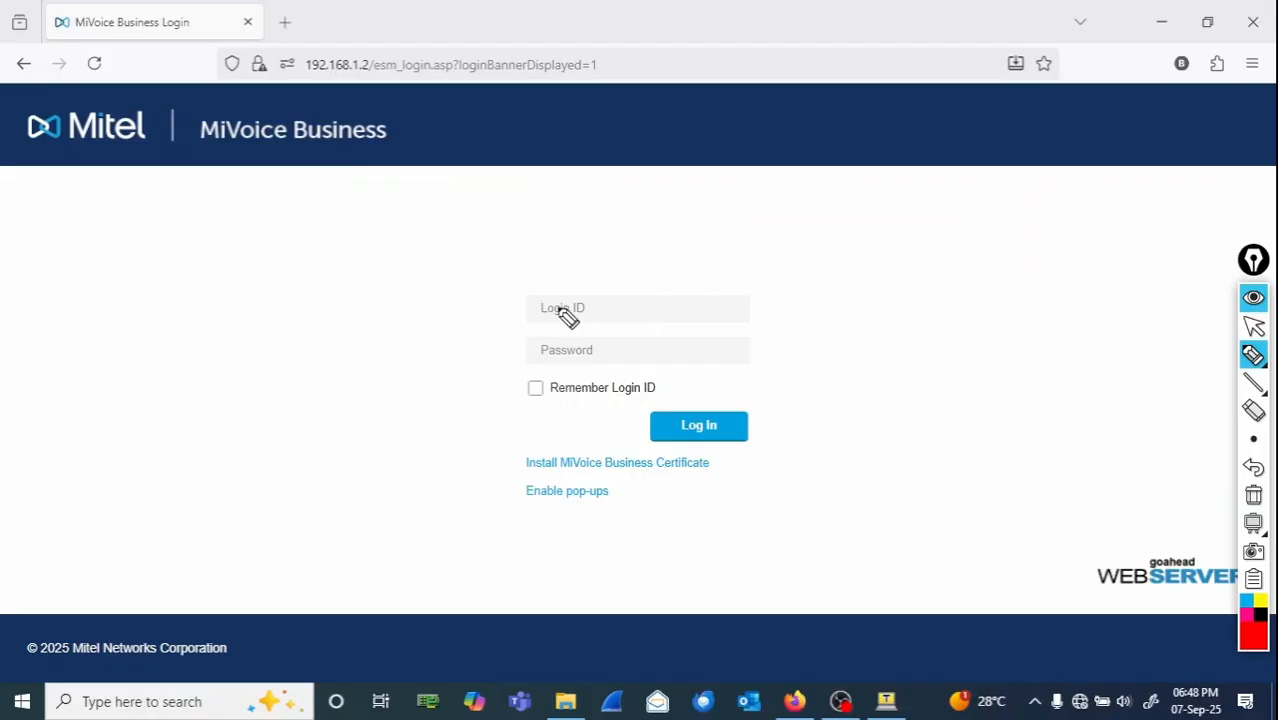
left_click_drag(574, 303, 697, 318)
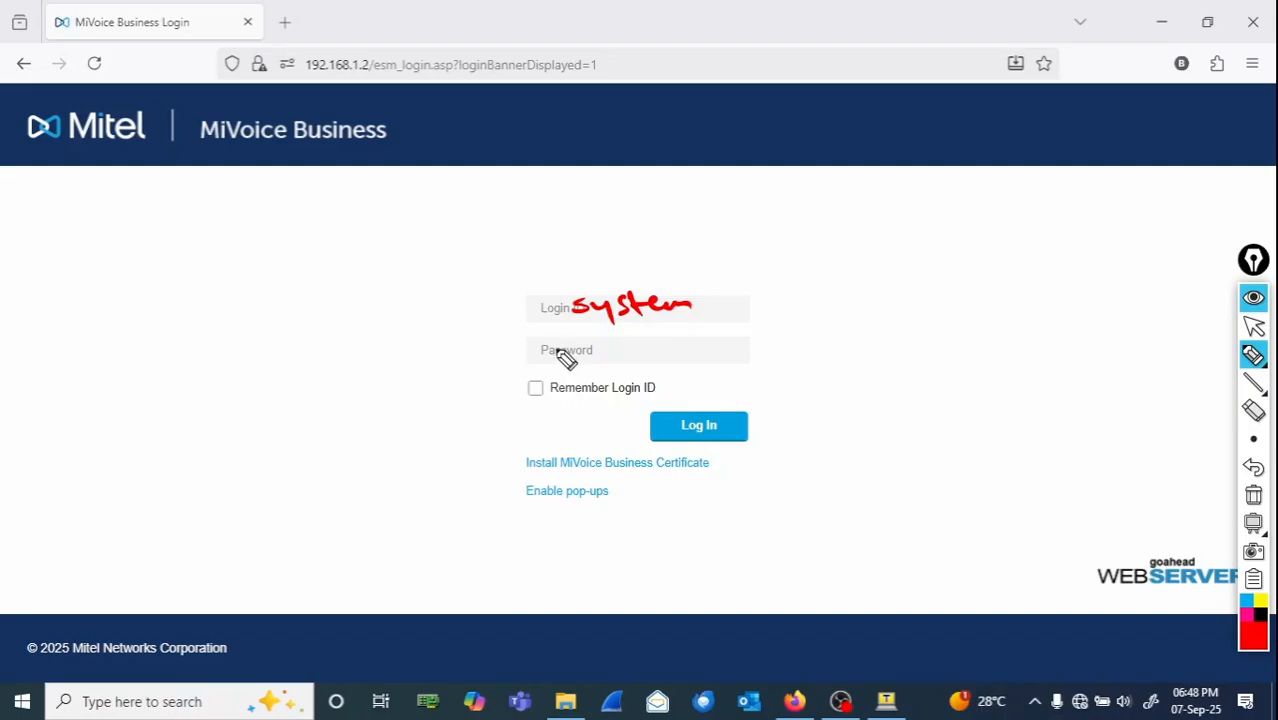
left_click_drag(556, 347, 699, 337)
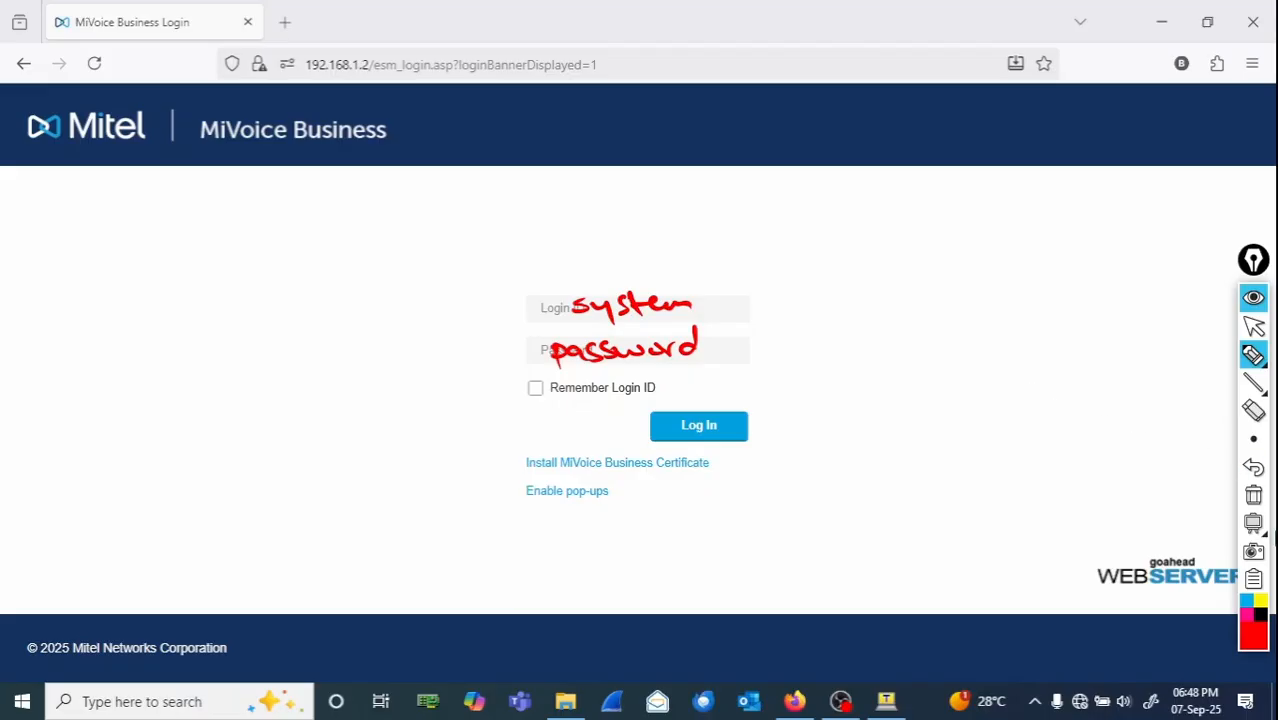
left_click(1253, 496)
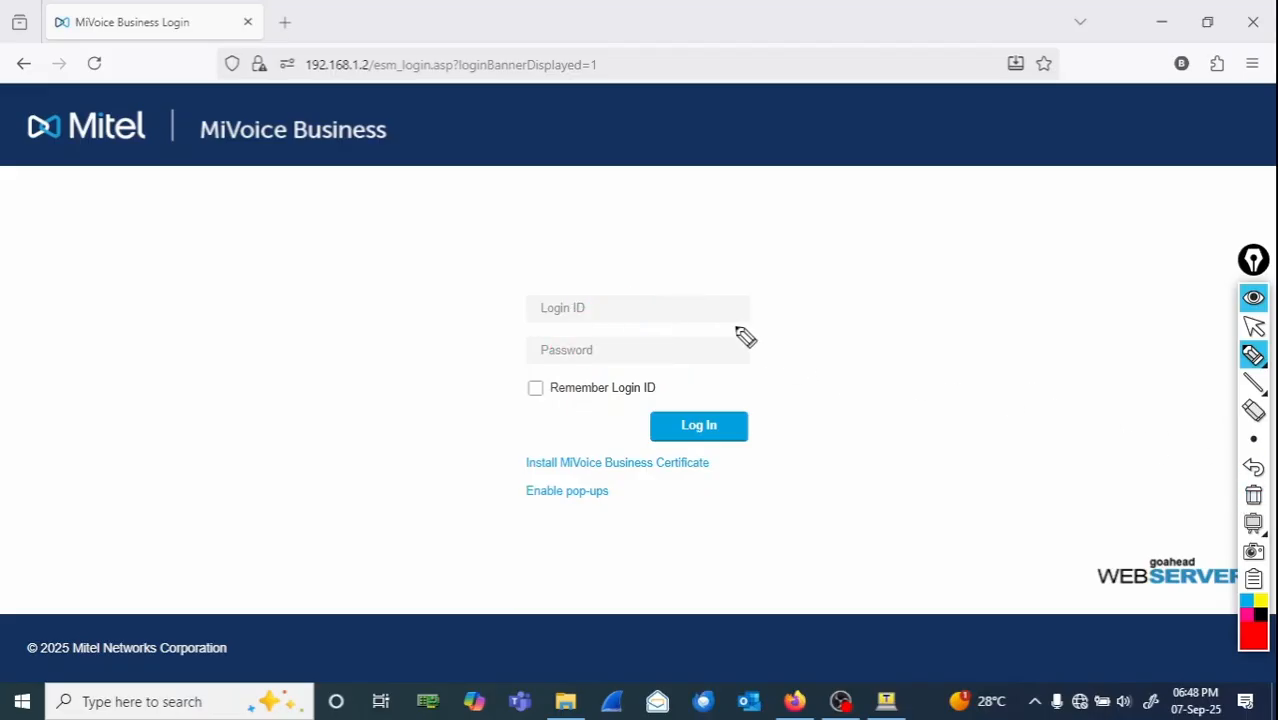
- Try to log in to MiVoice Business with Login ID system and the account password
left_click(1256, 325)
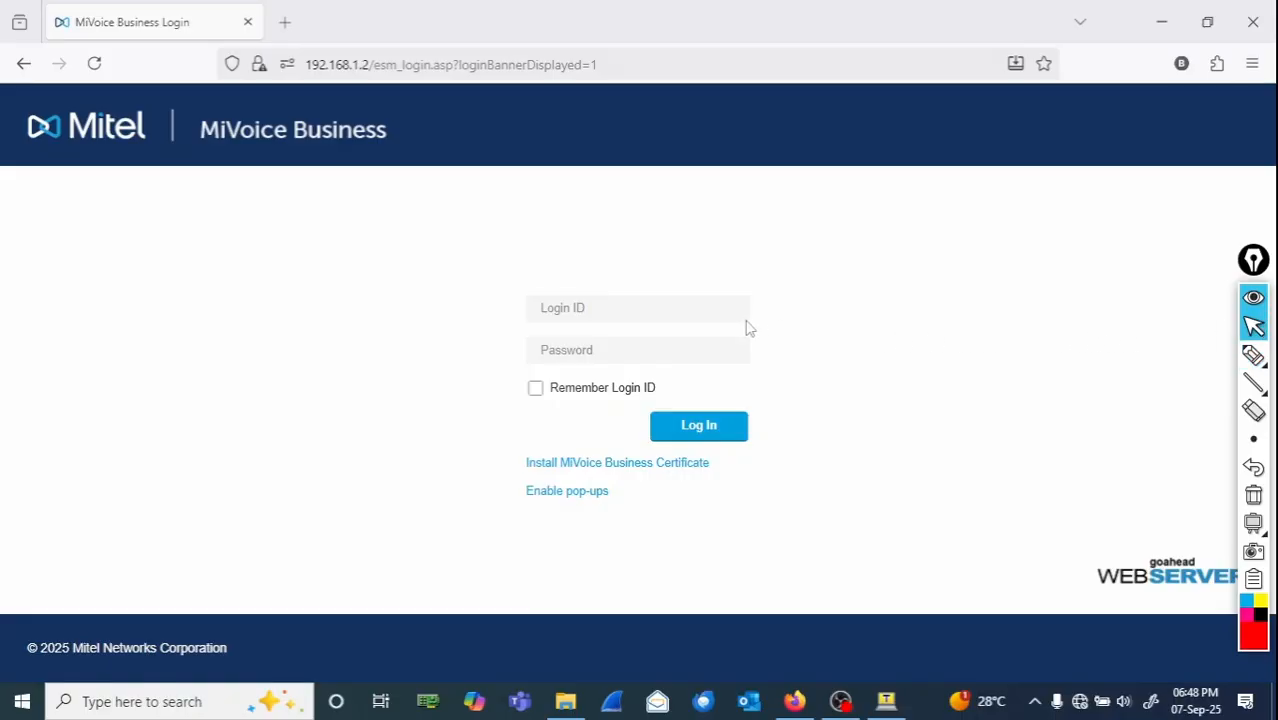
left_click(702, 313)
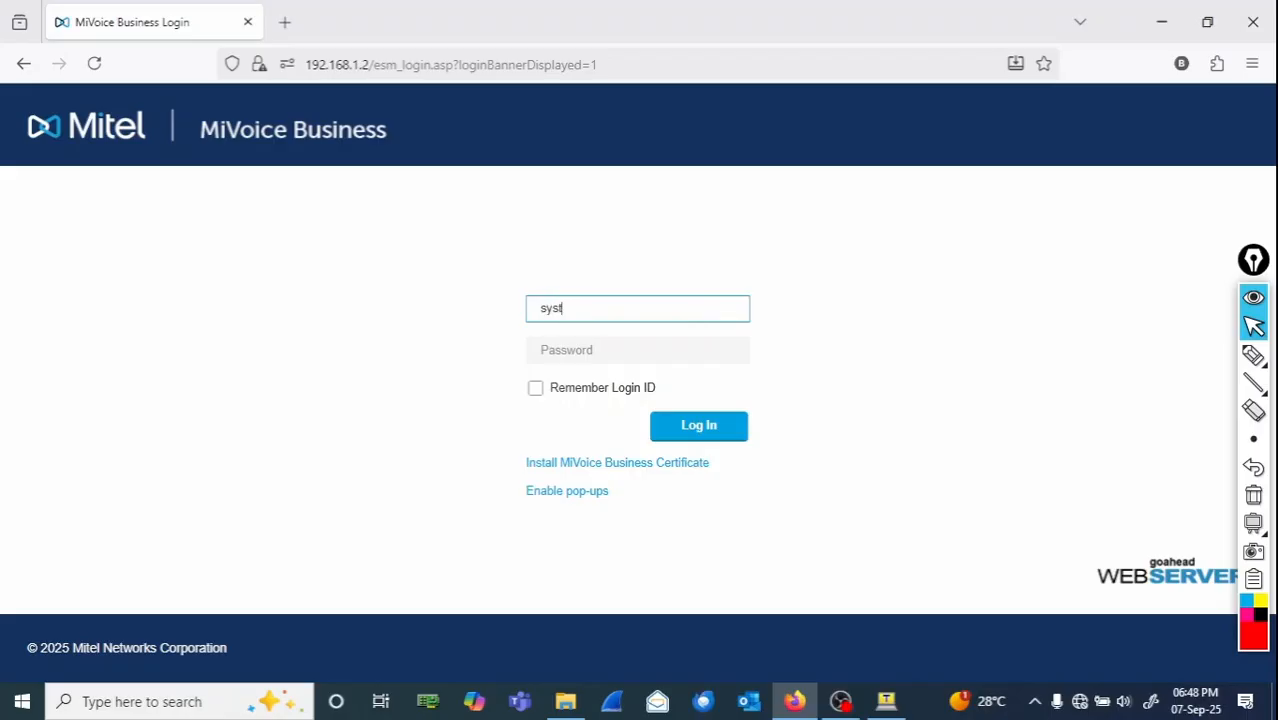
type("system")
key("Tab")
type("•")
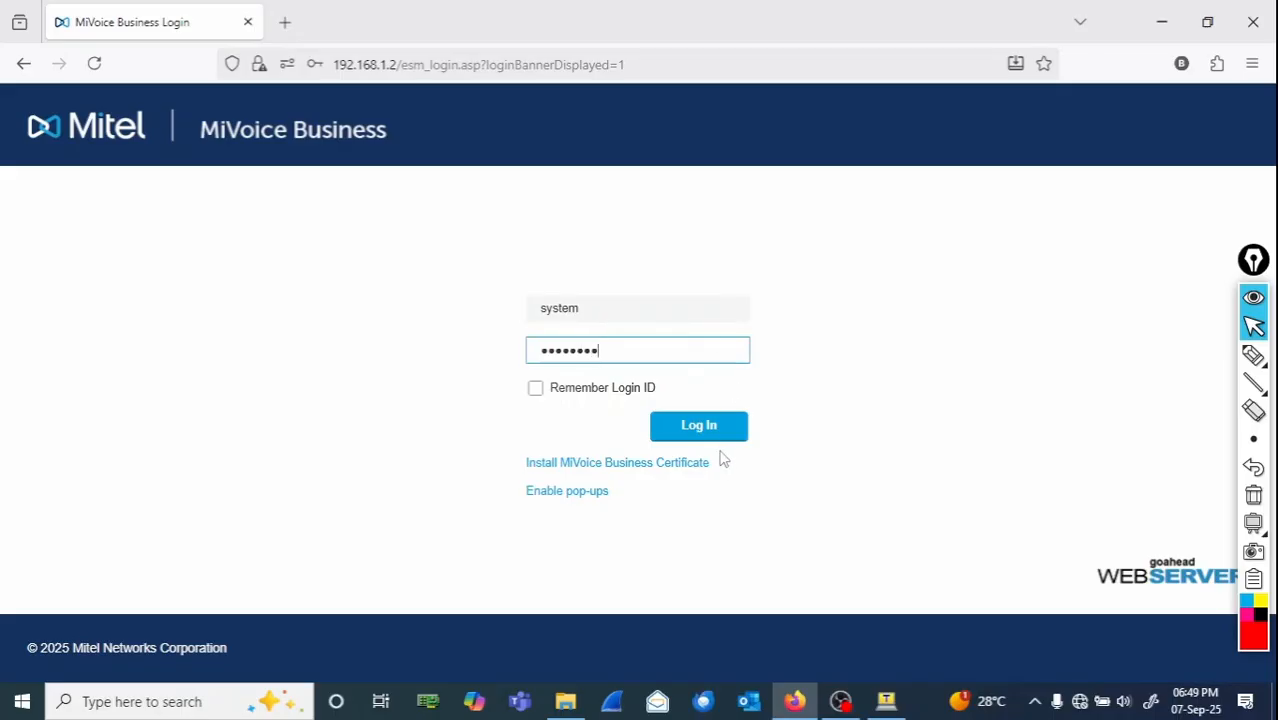
left_click(720, 437)
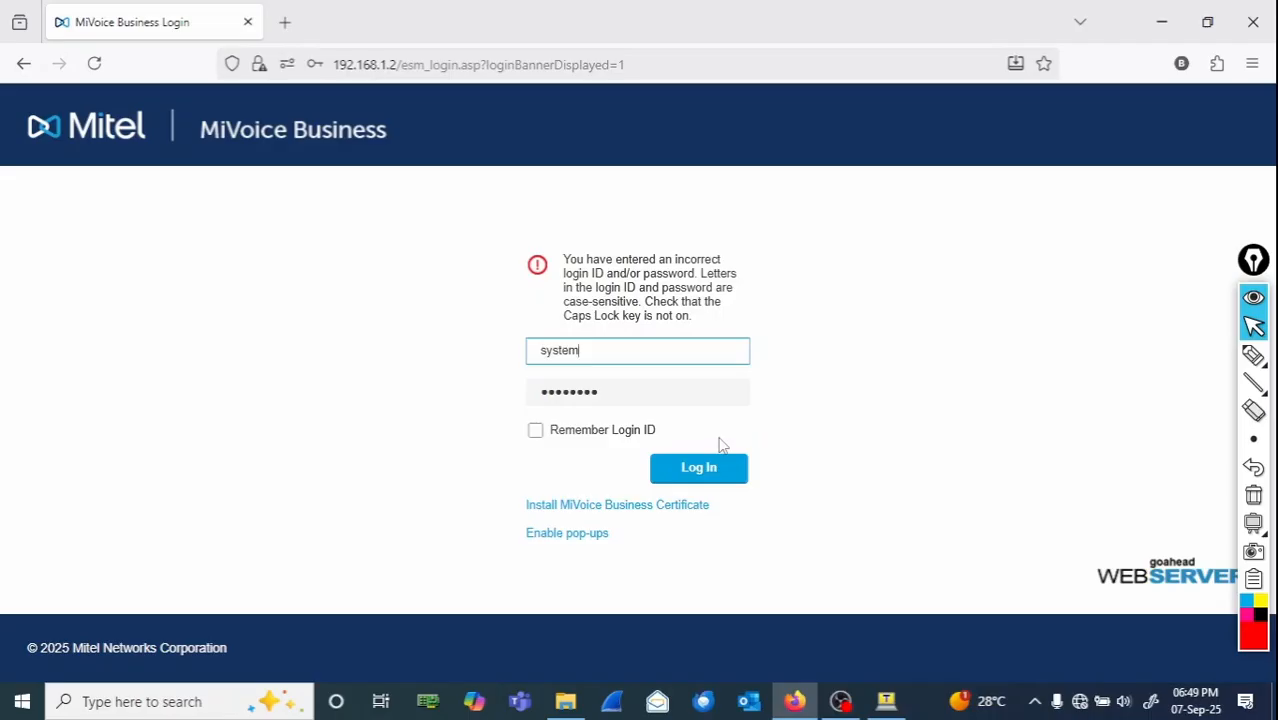
left_click(1253, 355)
mouse_move(598, 237)
left_mouse_down()
mouse_move(508, 274)
mouse_move(633, 331)
mouse_move(747, 285)
mouse_move(591, 237)
left_mouse_up()
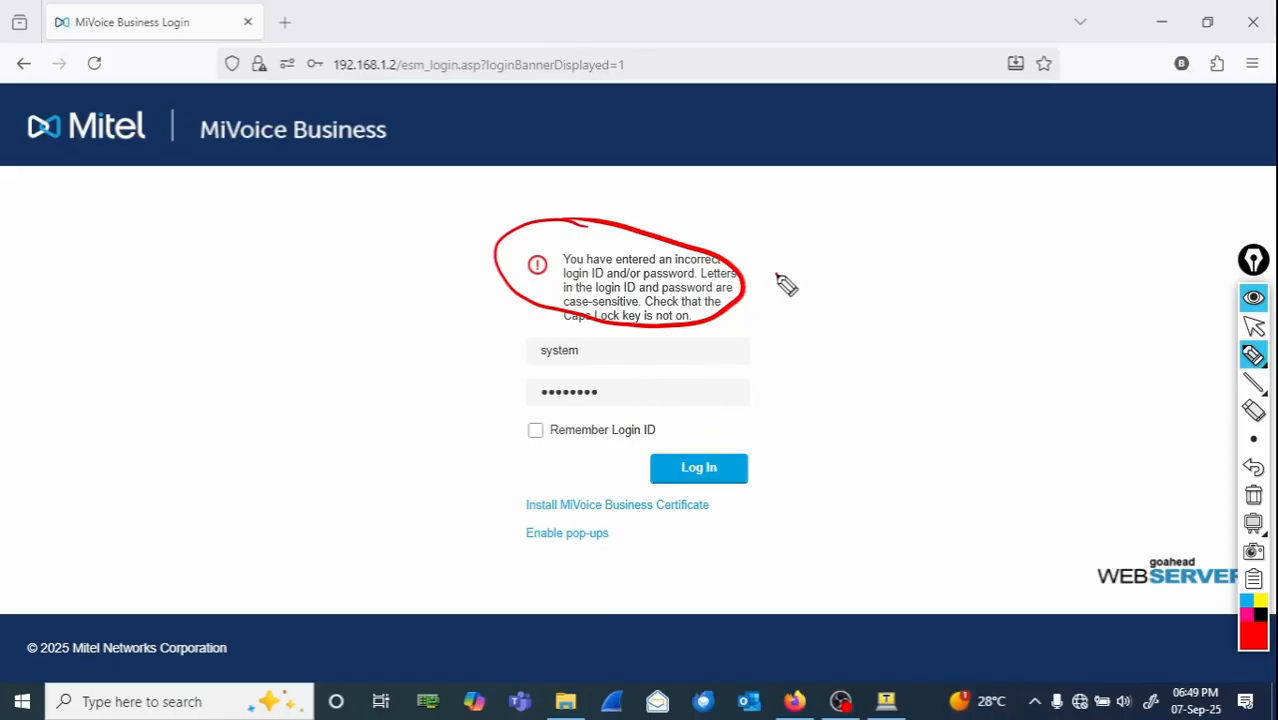
left_click_drag(782, 272, 795, 295)
mouse_move(772, 294)
left_mouse_down()
mouse_move(806, 282)
mouse_move(806, 293)
left_mouse_up()
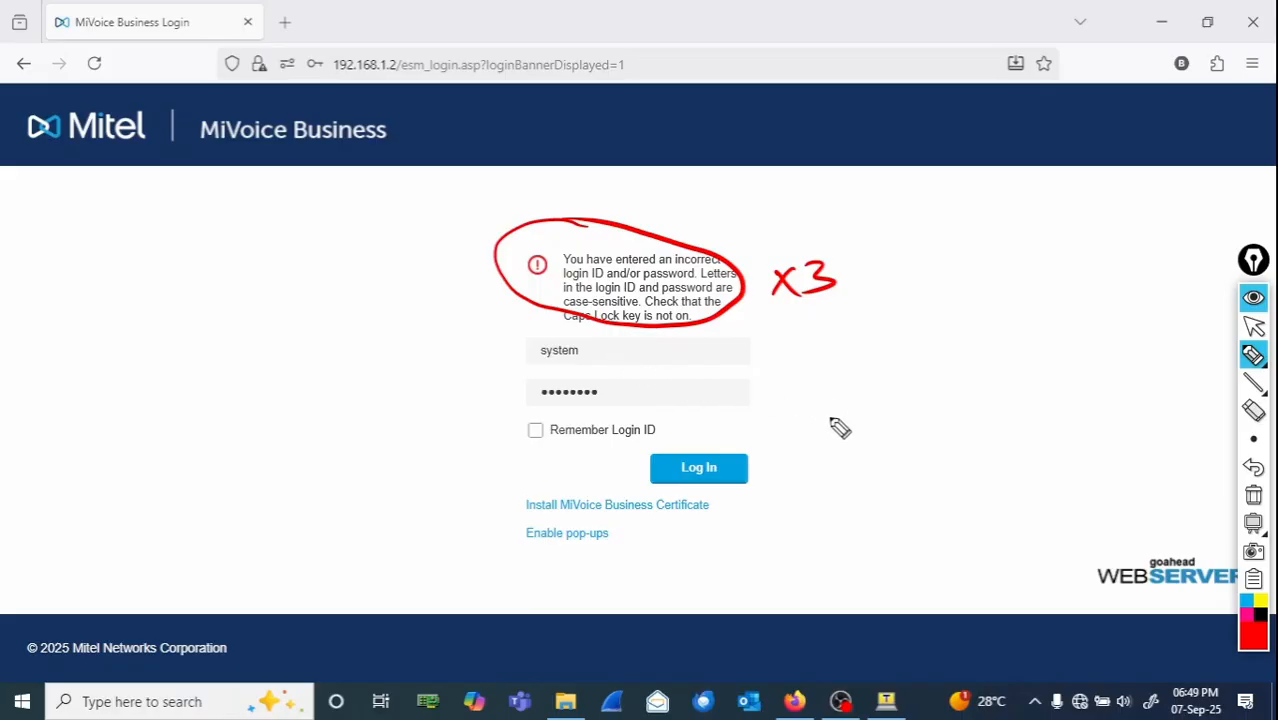
mouse_move(798, 374)
left_mouse_down()
mouse_move(870, 390)
mouse_move(928, 378)
left_mouse_up()
left_click(885, 358)
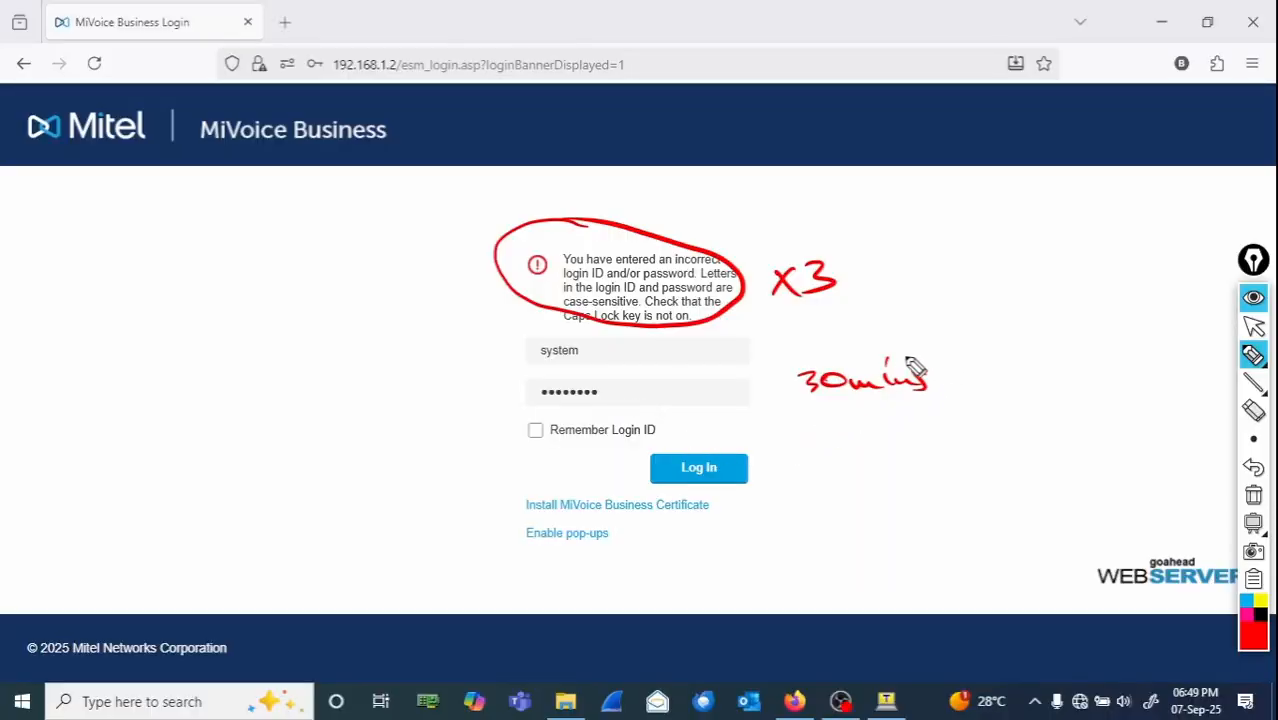
left_click_drag(933, 344, 947, 392)
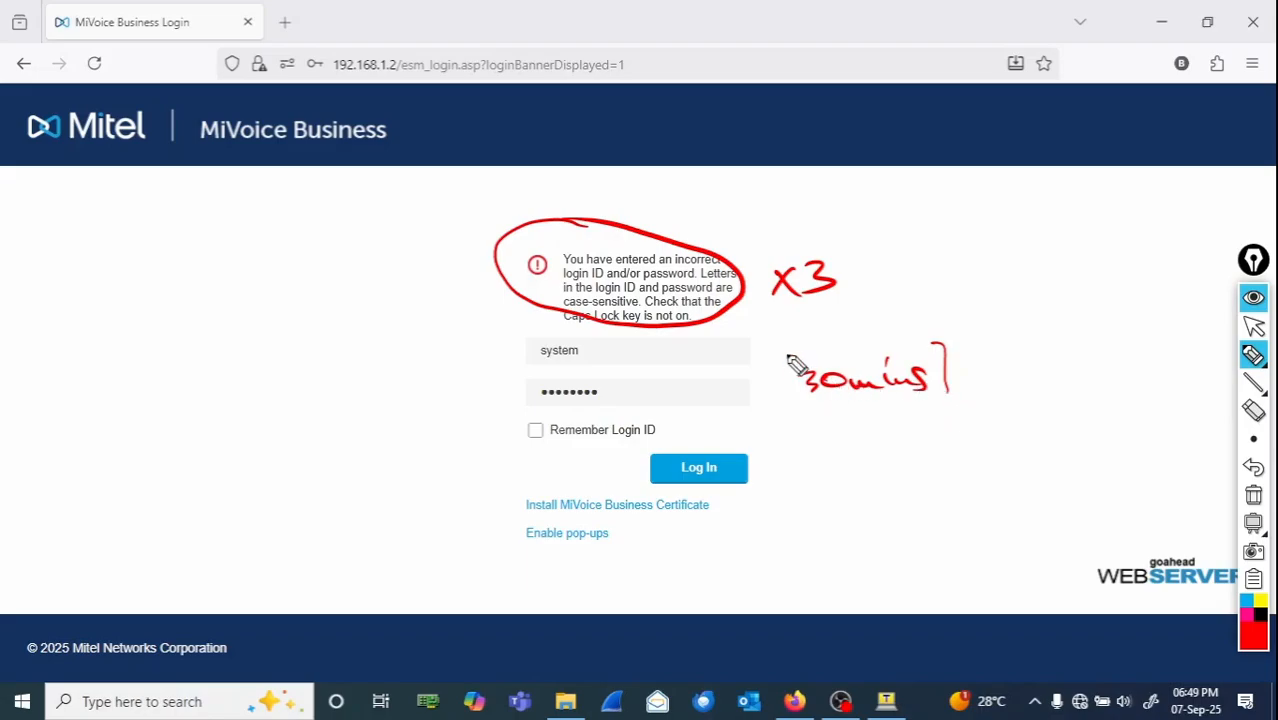
left_click_drag(805, 350, 820, 406)
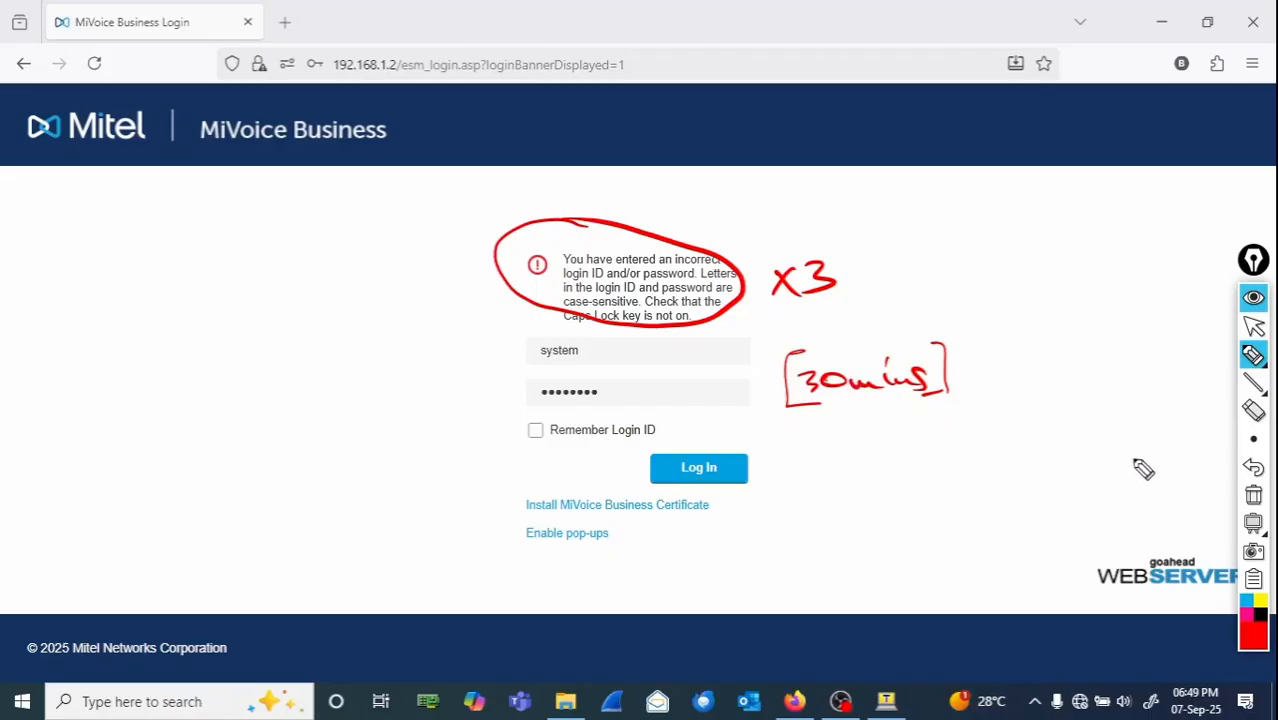
left_click(1255, 498)
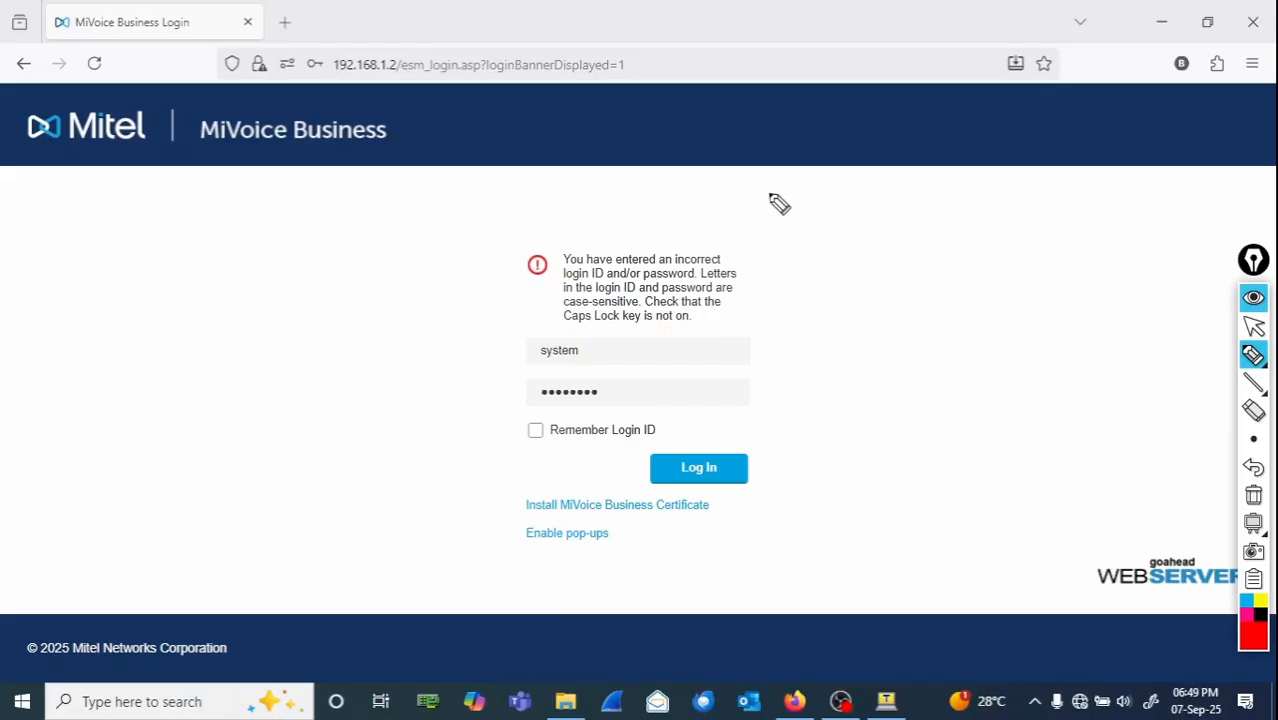
mouse_move(782, 194)
left_mouse_down()
mouse_move(766, 219)
mouse_move(809, 222)
left_mouse_up()
mouse_move(823, 193)
left_mouse_down()
mouse_move(822, 222)
mouse_move(1110, 211)
left_mouse_up()
mouse_move(838, 244)
left_mouse_down()
mouse_move(840, 268)
mouse_move(1040, 242)
mouse_move(1018, 248)
left_mouse_up()
mouse_move(785, 310)
left_mouse_down()
mouse_move(802, 350)
mouse_move(850, 331)
mouse_move(870, 354)
mouse_move(897, 322)
mouse_move(870, 338)
mouse_move(1040, 314)
left_mouse_up()
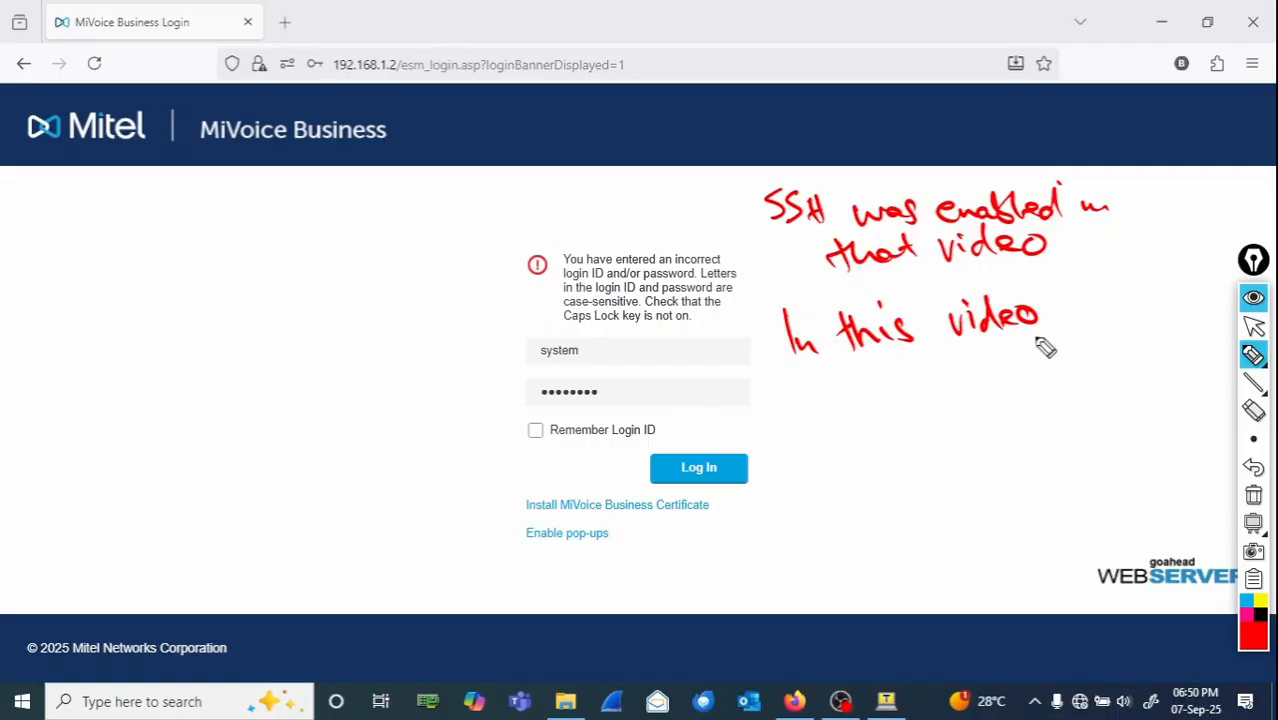
left_click_drag(867, 362, 851, 381)
mouse_move(883, 361)
left_mouse_down()
mouse_move(886, 384)
mouse_move(907, 371)
mouse_move(910, 390)
mouse_move(1020, 373)
mouse_move(1070, 337)
mouse_move(1013, 391)
mouse_move(1165, 348)
mouse_move(1168, 333)
mouse_move(1210, 357)
left_mouse_up()
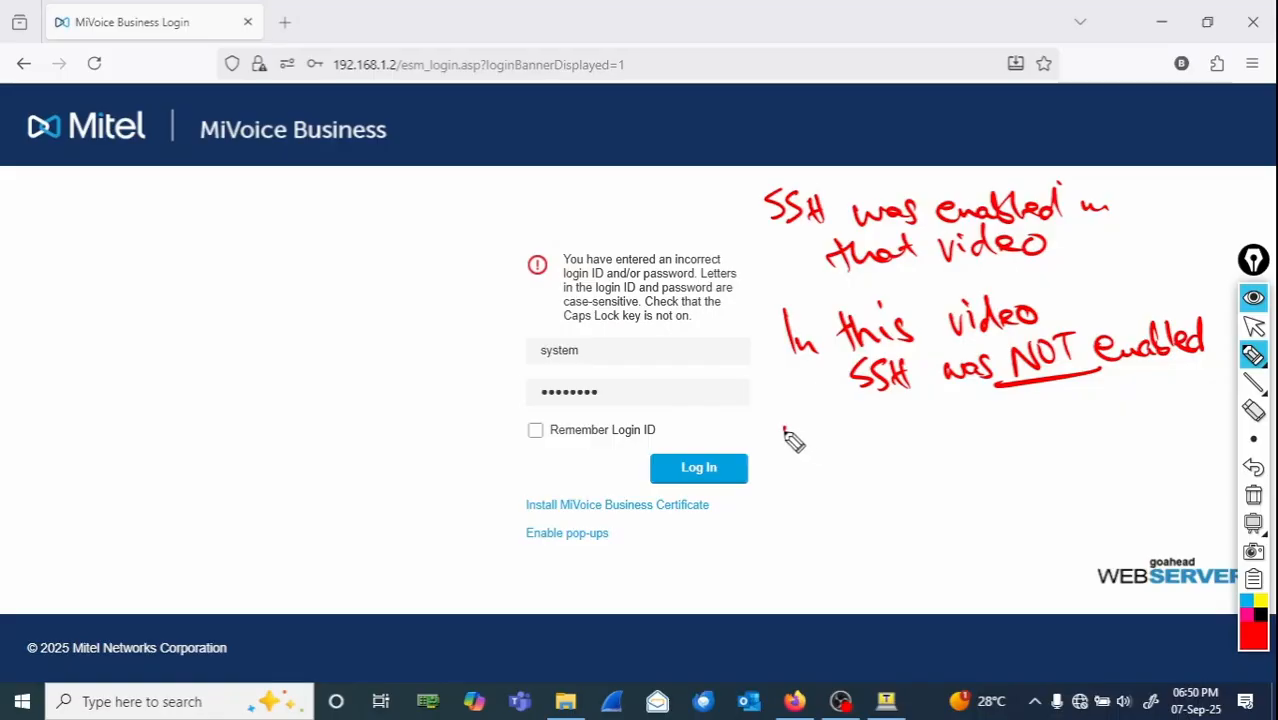
mouse_move(785, 430)
left_mouse_down()
mouse_move(830, 447)
mouse_move(920, 434)
mouse_move(961, 448)
mouse_move(1070, 428)
mouse_move(1158, 442)
mouse_move(1180, 432)
left_mouse_up()
left_click(958, 415)
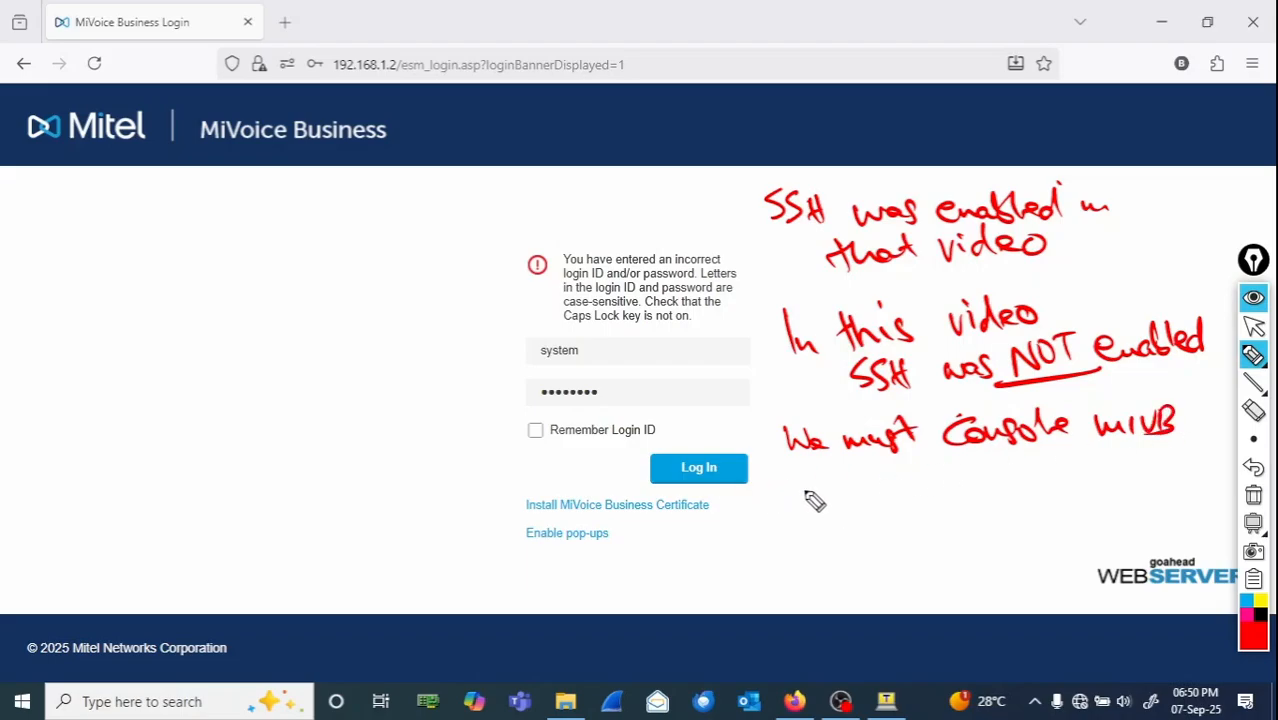
mouse_move(790, 478)
left_mouse_down()
mouse_move(814, 516)
mouse_move(806, 482)
mouse_move(970, 499)
mouse_move(995, 470)
mouse_move(1066, 482)
left_mouse_up()
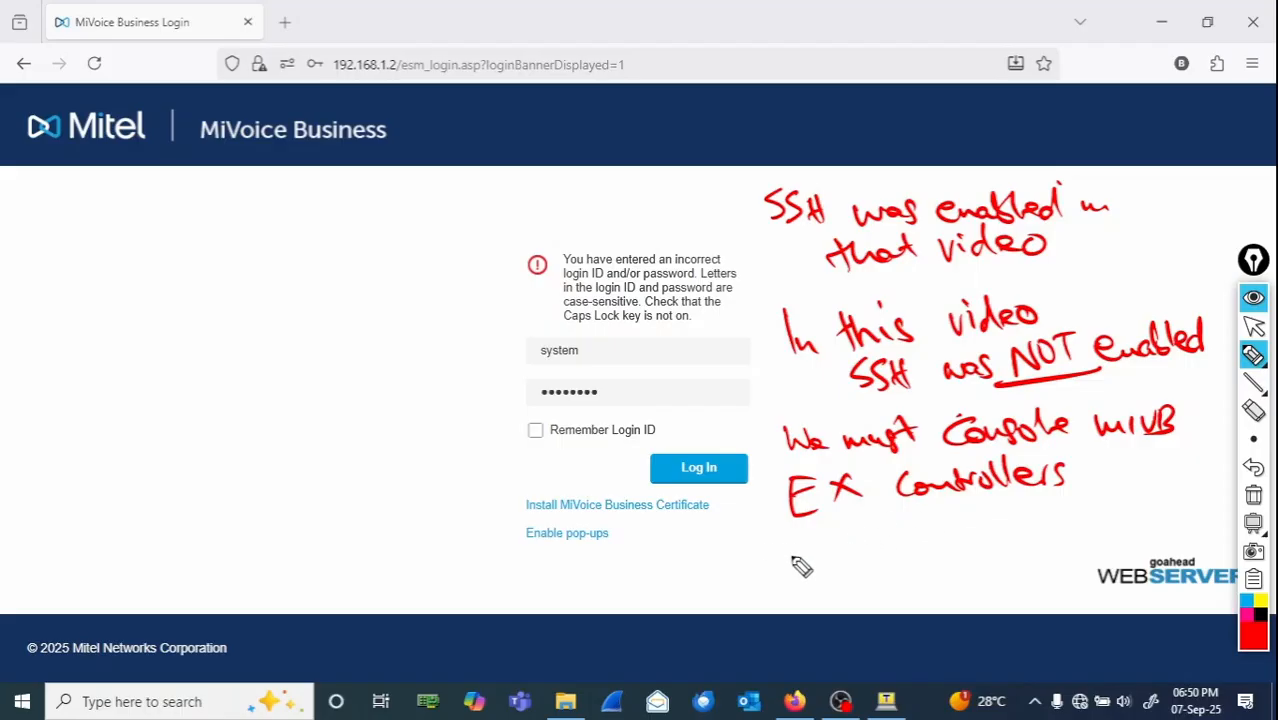
mouse_move(786, 578)
left_mouse_down()
mouse_move(812, 548)
mouse_move(828, 562)
mouse_move(930, 550)
mouse_move(986, 508)
left_mouse_up()
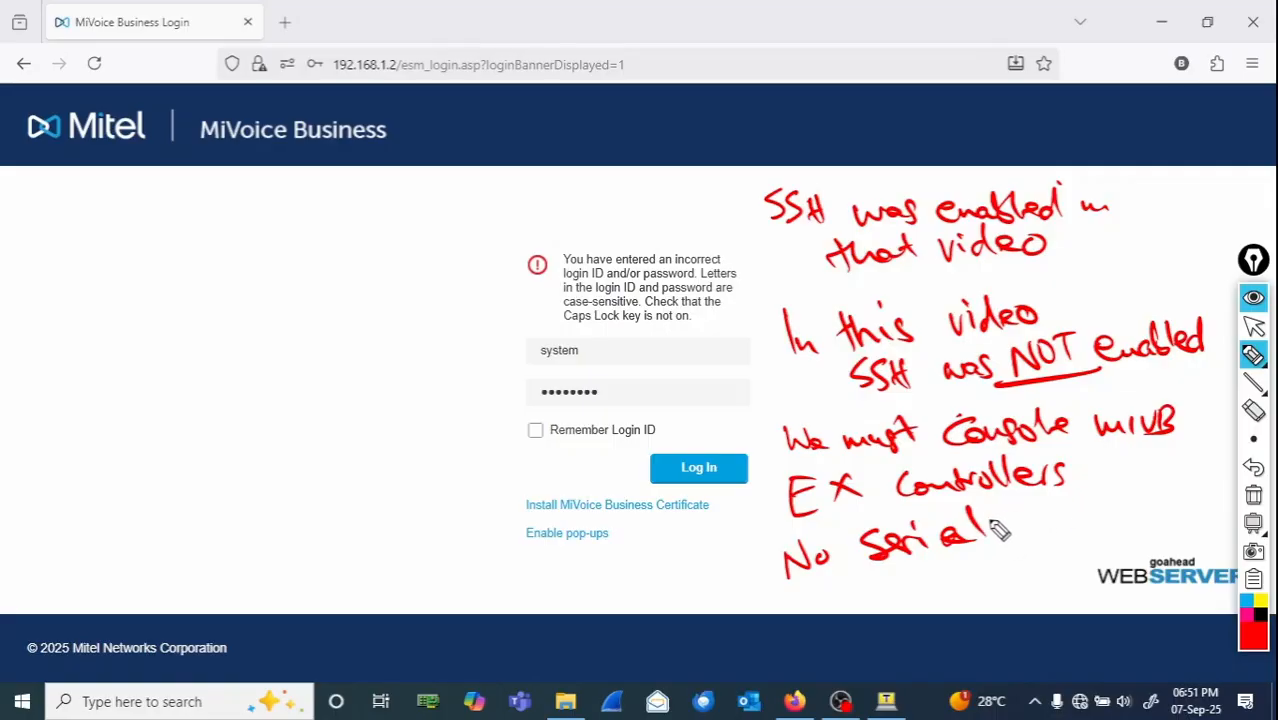
mouse_move(1018, 520)
left_mouse_down()
mouse_move(1080, 530)
mouse_move(1082, 512)
left_mouse_up()
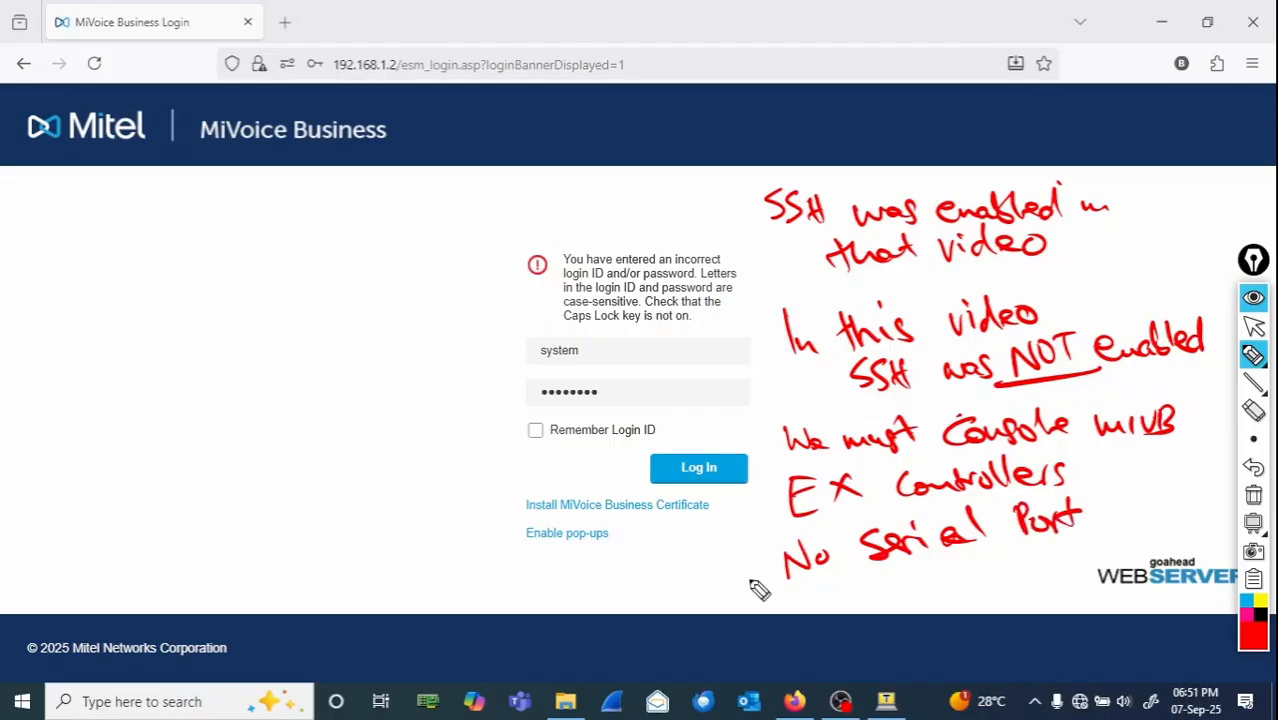
left_click_drag(724, 584, 1088, 510)
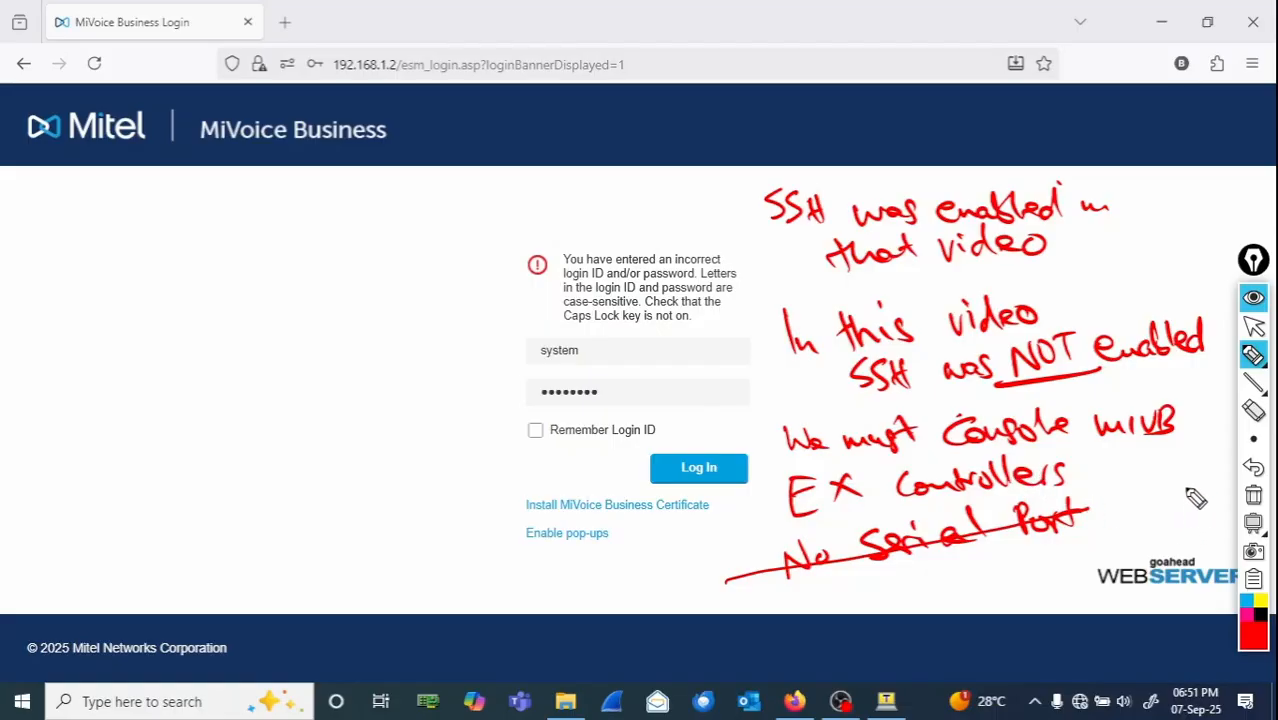
left_click(1254, 497)
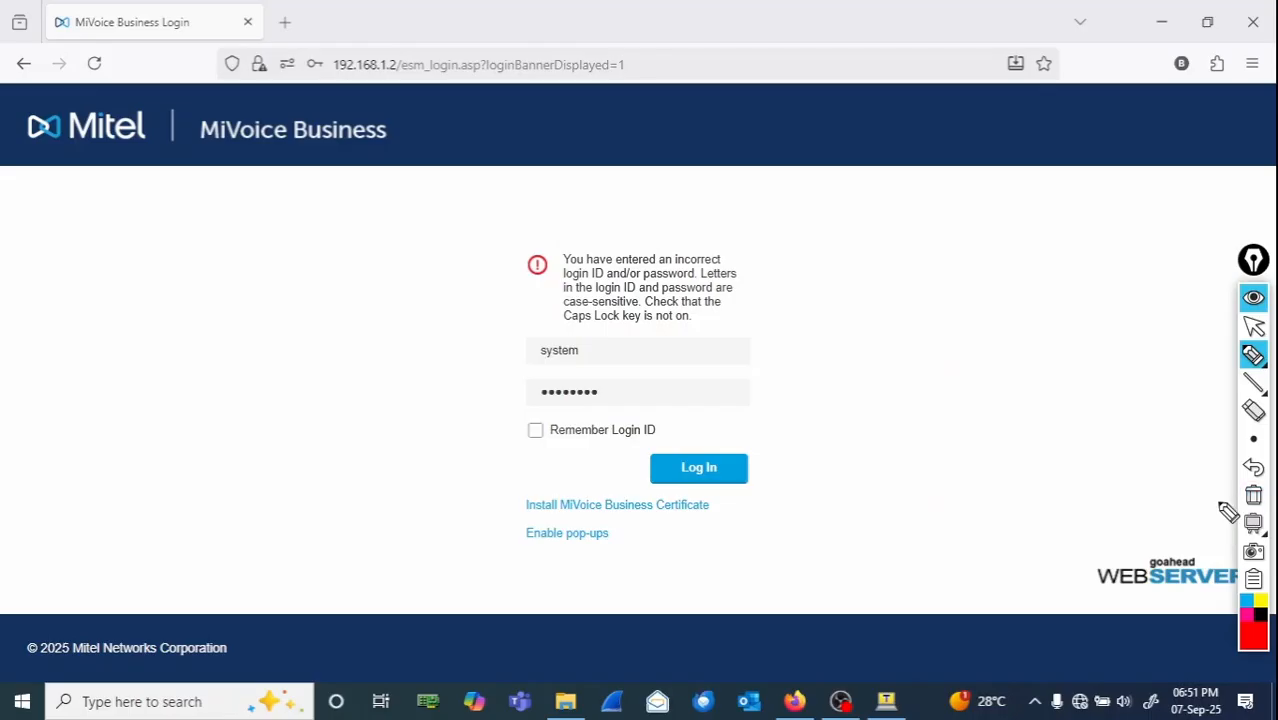
left_click(1250, 330)
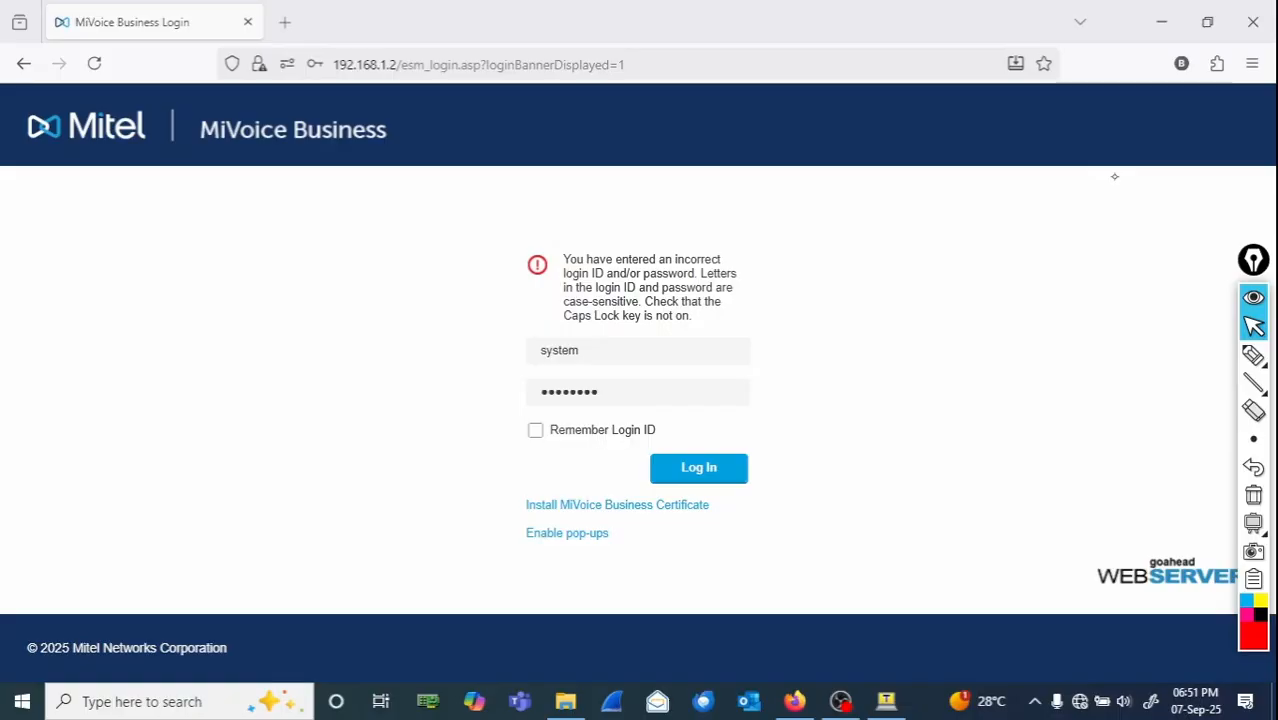
mouse_move(1254, 358)
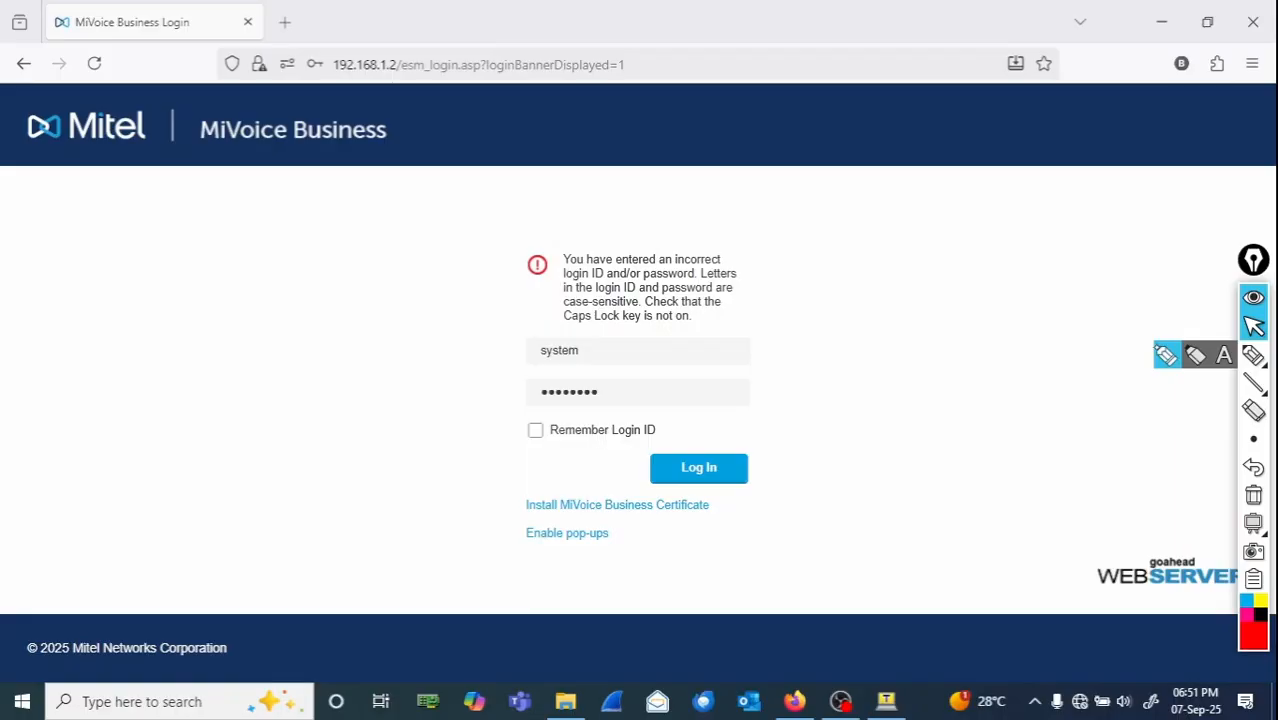
left_click(1254, 356)
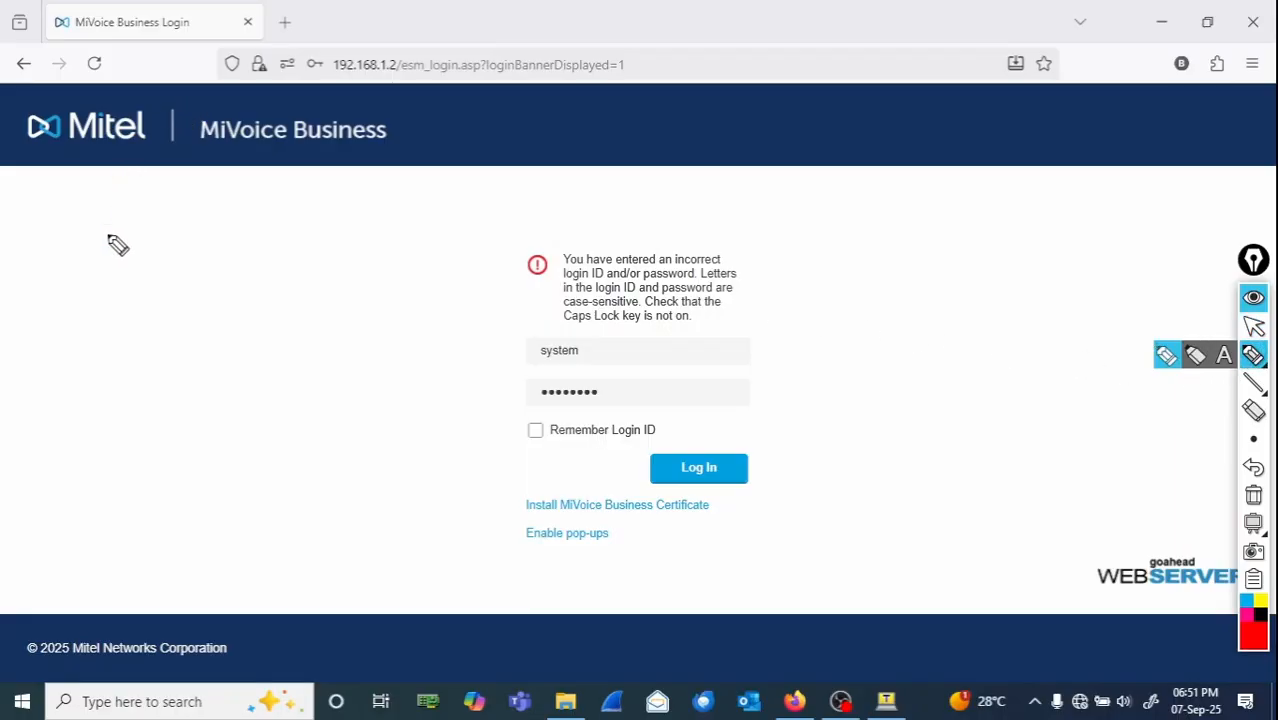
mouse_move(95, 236)
left_mouse_down()
mouse_move(340, 244)
mouse_move(268, 352)
mouse_move(97, 248)
mouse_move(110, 352)
mouse_move(153, 350)
left_mouse_up()
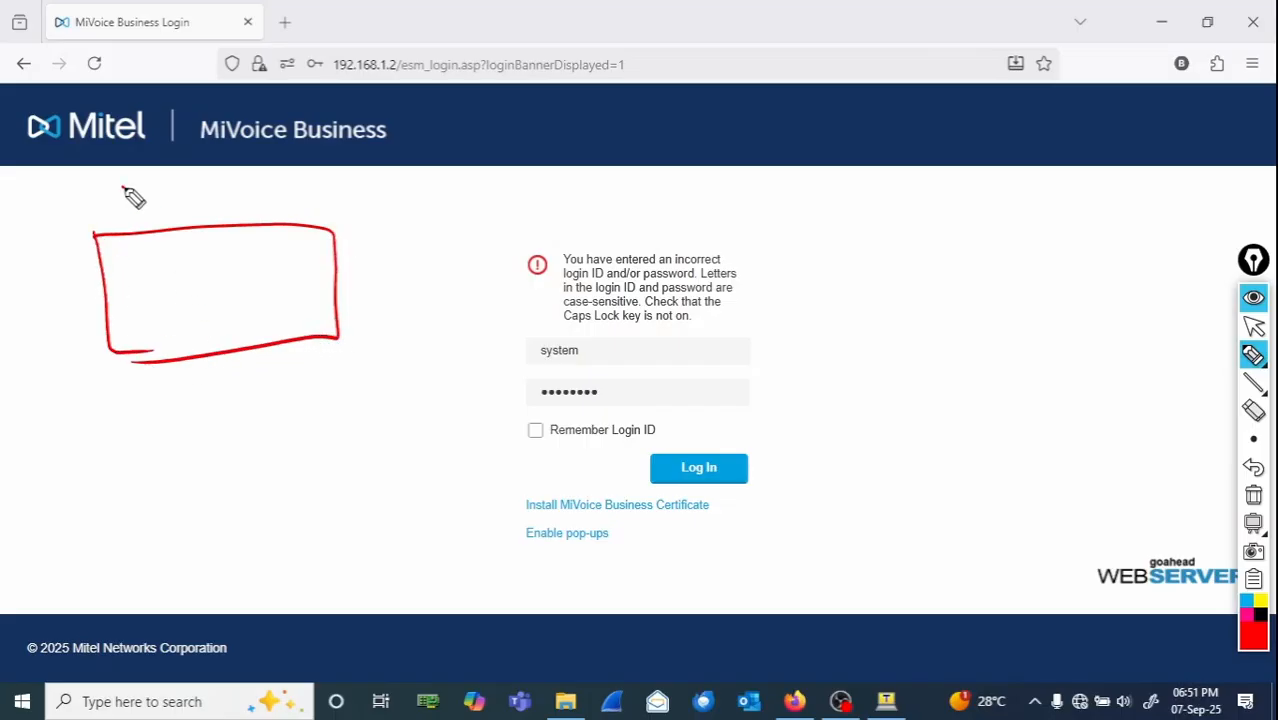
mouse_move(123, 186)
left_mouse_down()
mouse_move(242, 205)
mouse_move(265, 194)
mouse_move(333, 202)
mouse_move(357, 183)
left_mouse_up()
left_click_drag(110, 308, 335, 280)
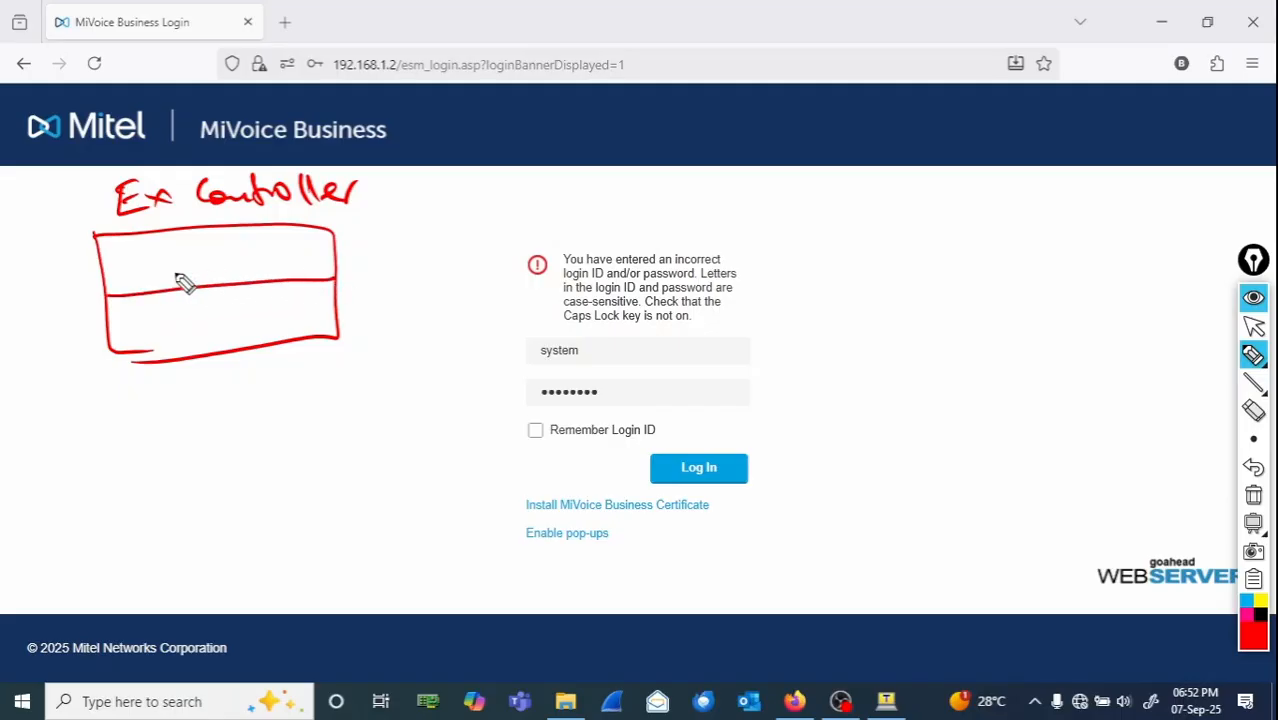
mouse_move(140, 287)
left_mouse_down()
mouse_move(223, 265)
mouse_move(243, 274)
mouse_move(265, 240)
mouse_move(280, 246)
mouse_move(255, 262)
left_mouse_up()
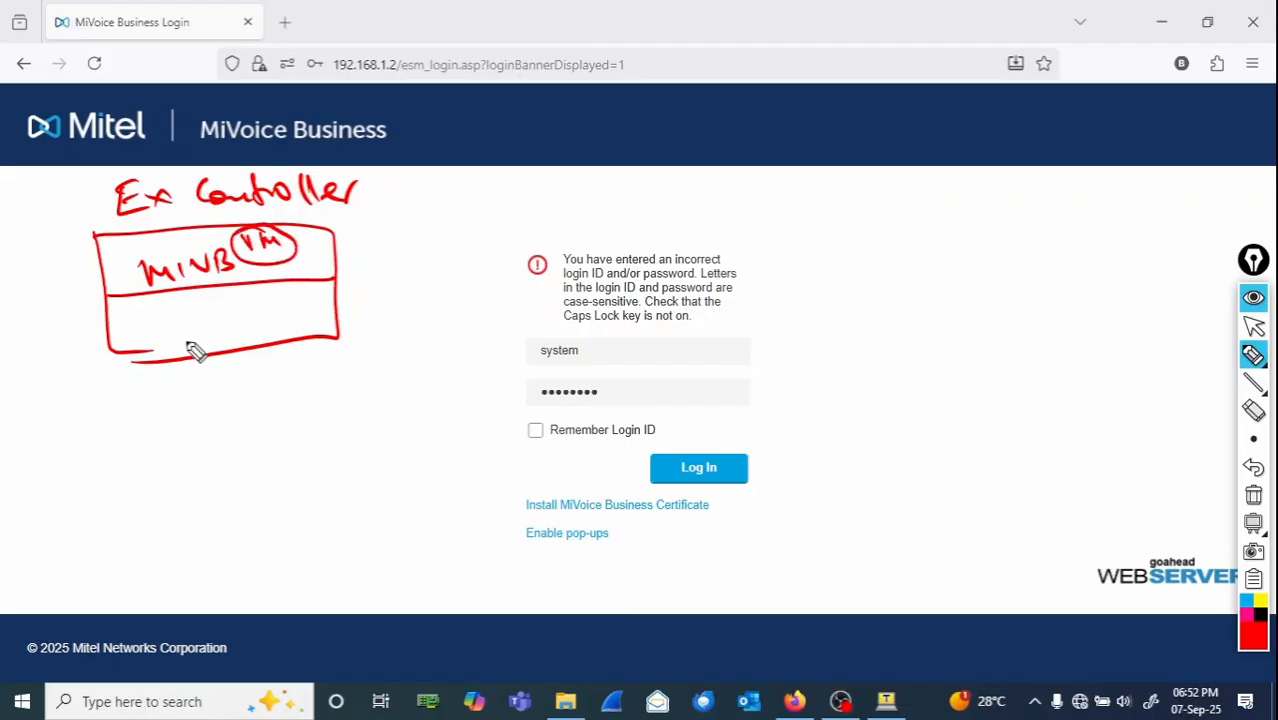
mouse_move(126, 316)
left_mouse_down()
mouse_move(155, 335)
mouse_move(165, 322)
mouse_move(171, 342)
mouse_move(245, 311)
mouse_move(323, 306)
left_mouse_up()
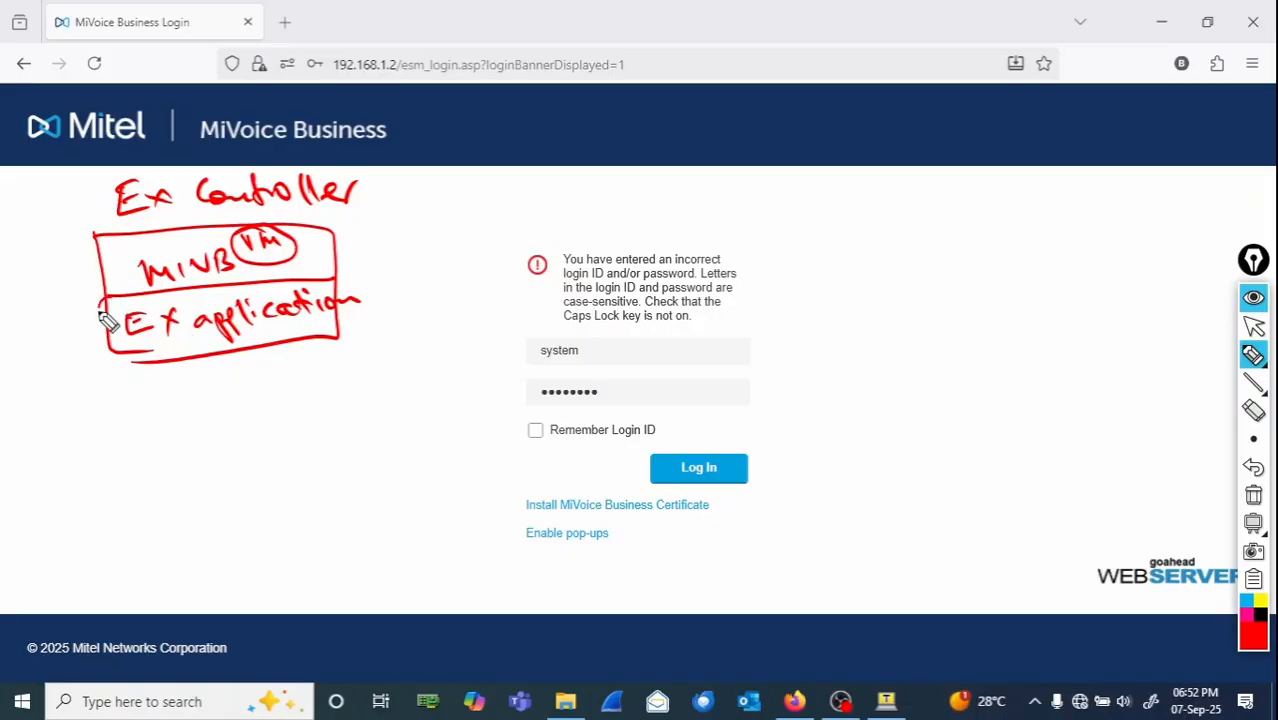
mouse_move(104, 320)
left_mouse_down()
mouse_move(270, 378)
mouse_move(318, 290)
mouse_move(128, 318)
left_mouse_up()
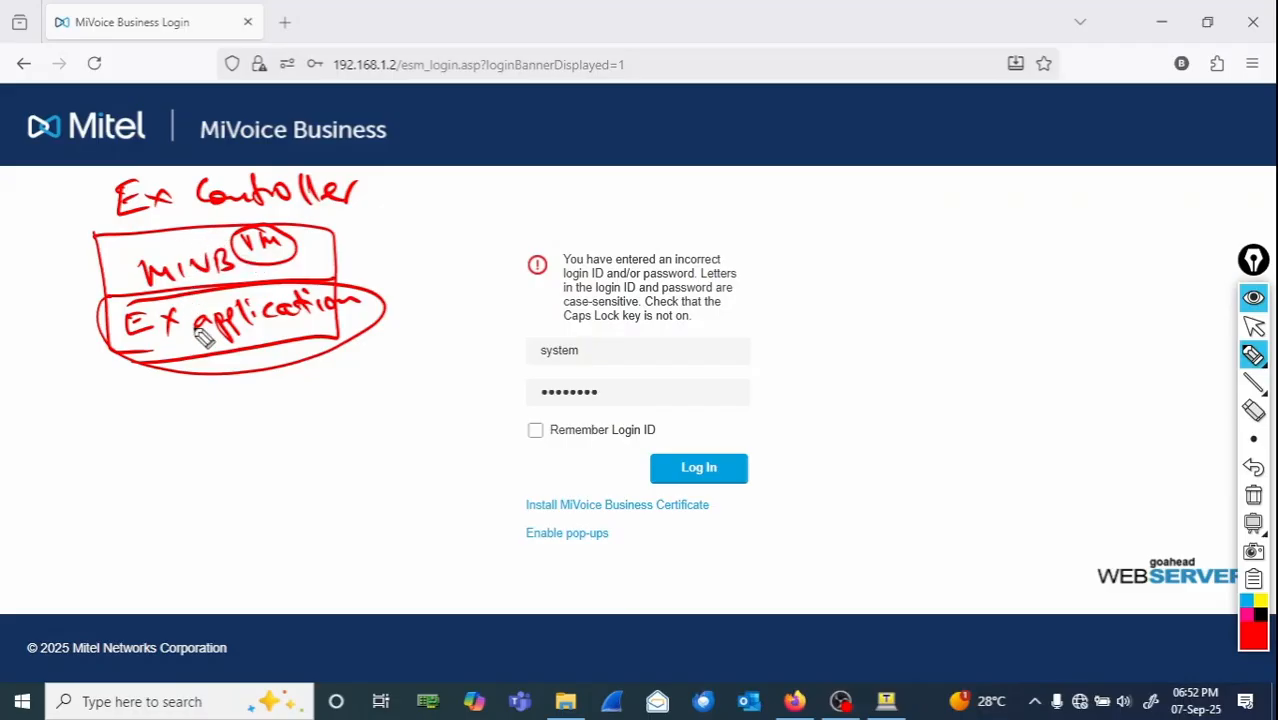
mouse_move(297, 245)
left_mouse_down()
mouse_move(465, 217)
mouse_move(488, 194)
mouse_move(566, 206)
left_mouse_up()
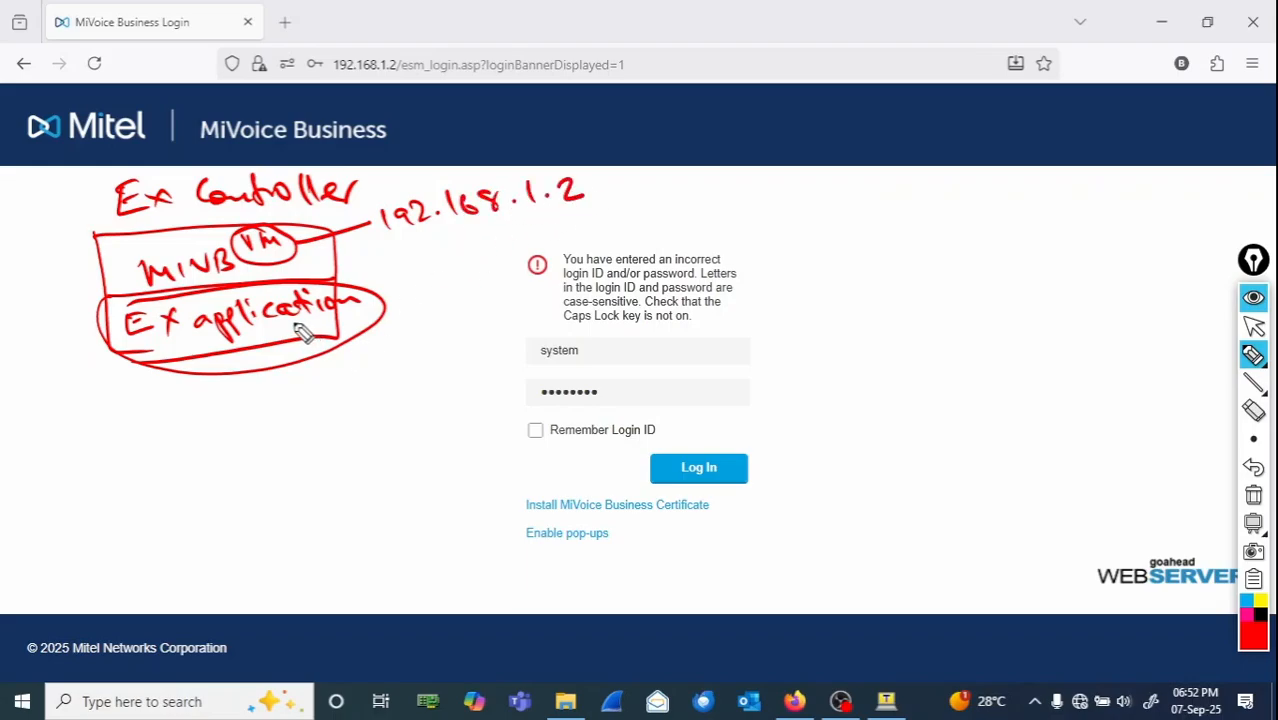
mouse_move(251, 330)
left_mouse_down()
mouse_move(382, 345)
mouse_move(362, 377)
mouse_move(519, 322)
left_mouse_up()
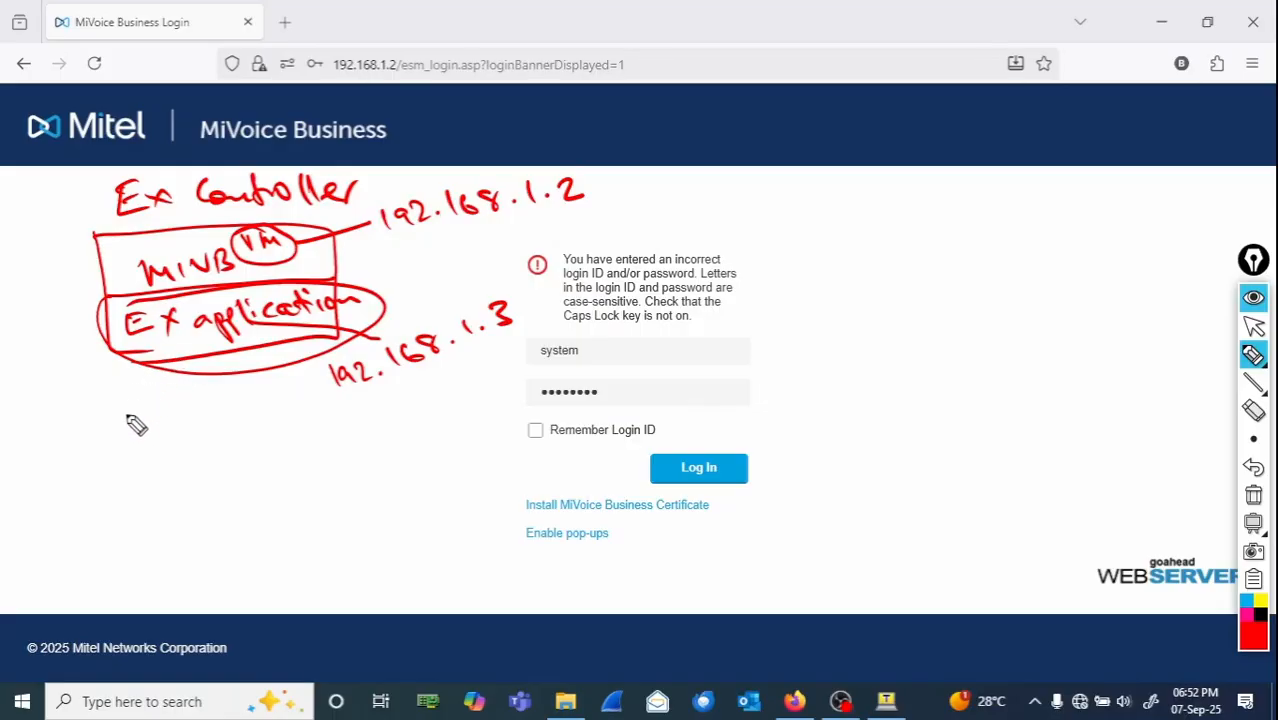
mouse_move(96, 430)
left_mouse_down()
mouse_move(94, 456)
mouse_move(128, 440)
left_mouse_up()
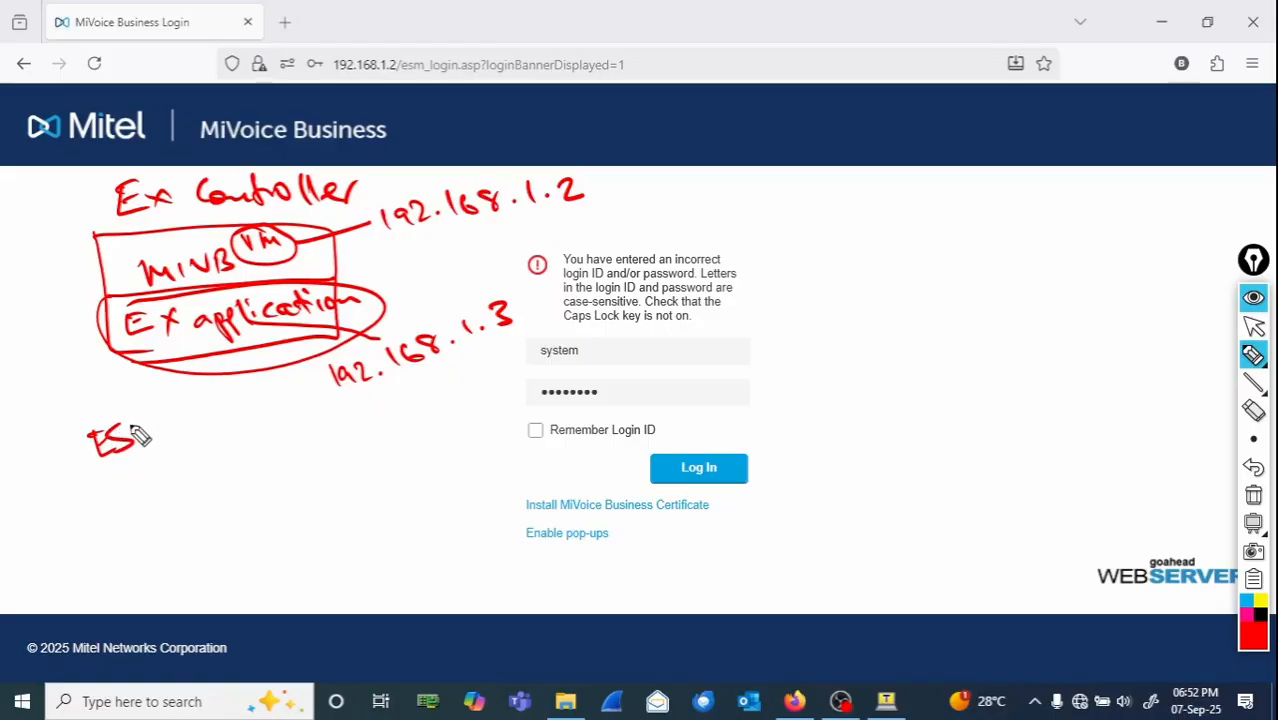
mouse_move(127, 441)
left_mouse_down()
mouse_move(157, 451)
mouse_move(185, 411)
mouse_move(188, 428)
left_mouse_up()
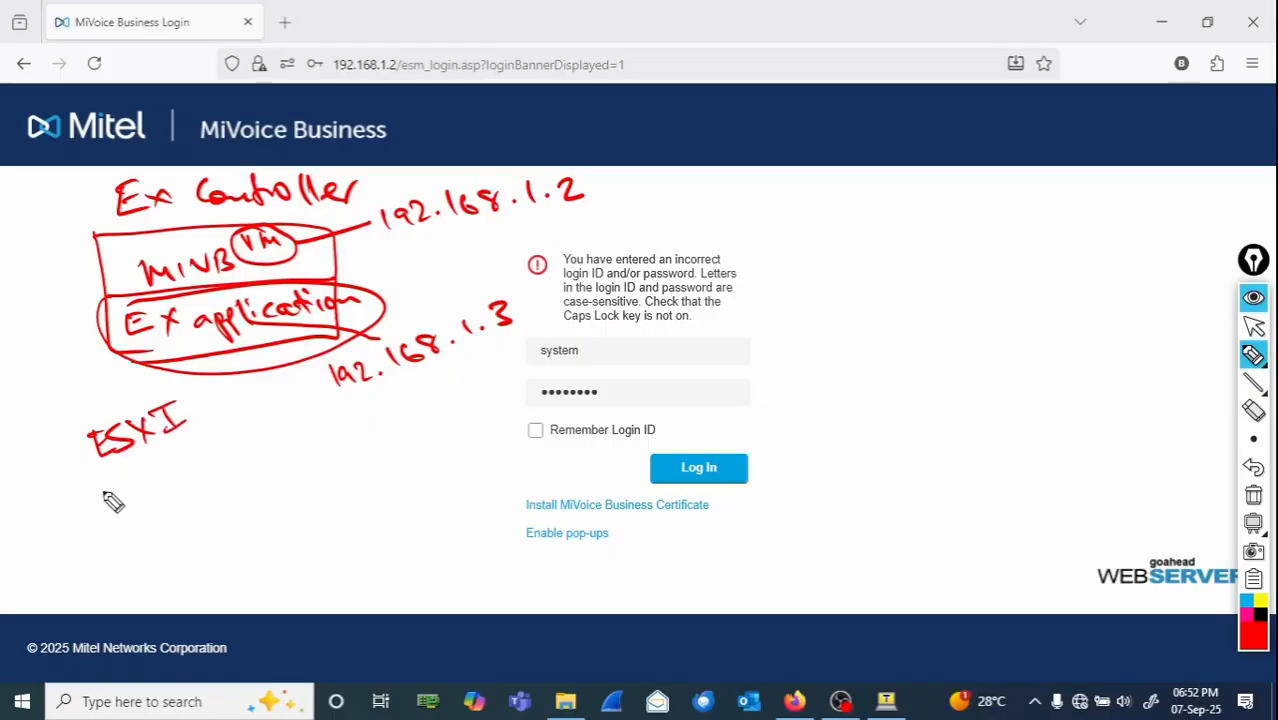
mouse_move(97, 482)
left_mouse_down()
mouse_move(183, 516)
mouse_move(170, 492)
mouse_move(145, 512)
mouse_move(172, 514)
mouse_move(170, 484)
mouse_move(214, 479)
left_mouse_up()
left_click_drag(212, 441, 232, 442)
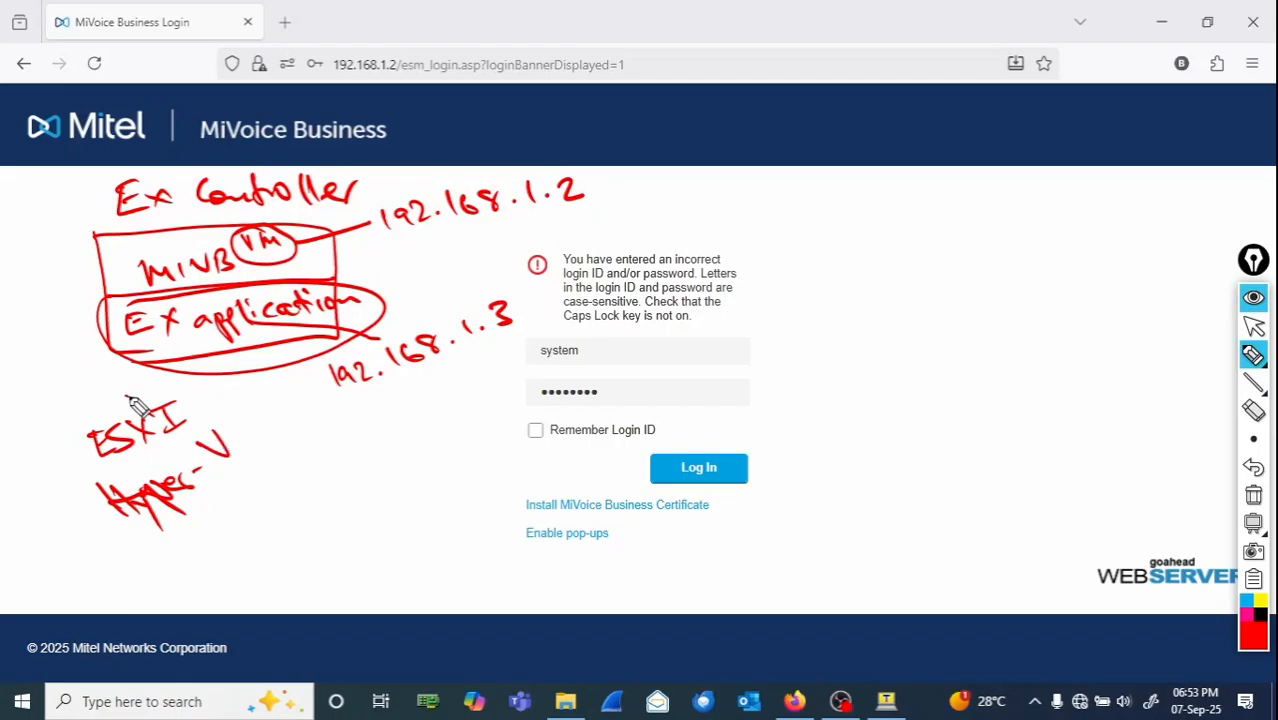
mouse_move(135, 398)
left_mouse_down()
mouse_move(243, 563)
mouse_move(92, 404)
left_mouse_up()
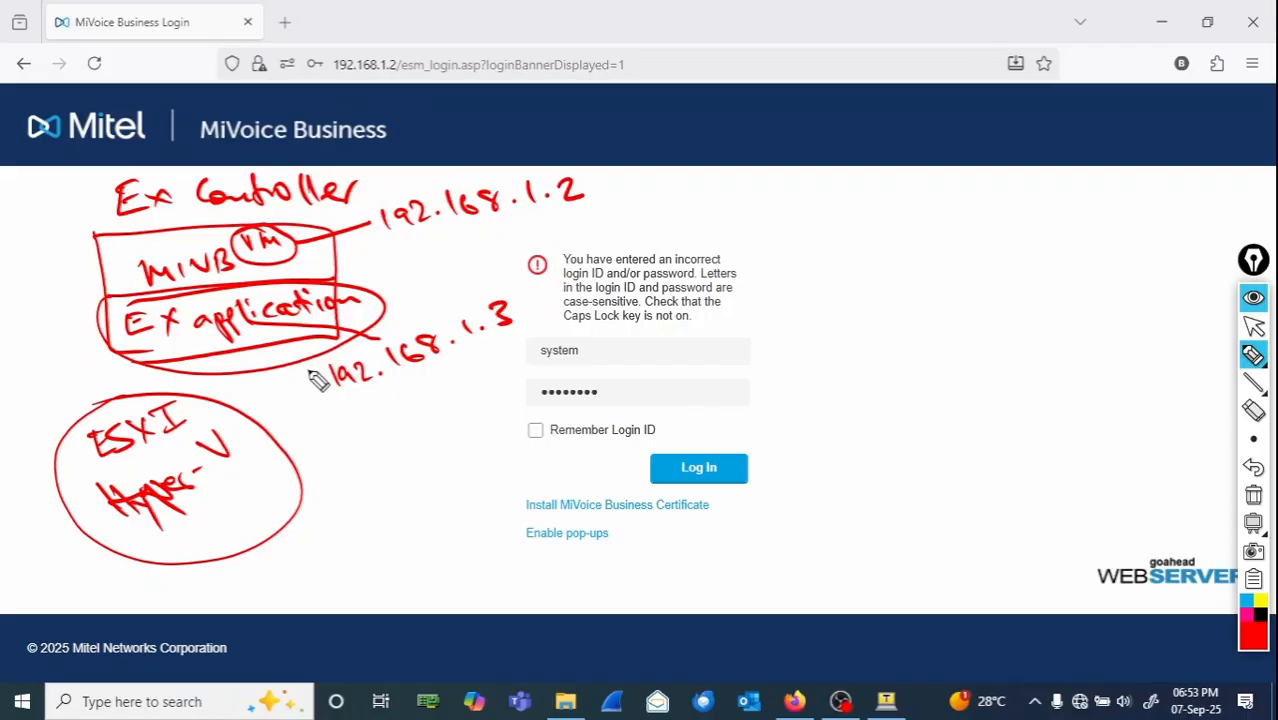
mouse_move(332, 360)
left_mouse_down()
mouse_move(322, 402)
mouse_move(352, 390)
left_mouse_up()
mouse_move(476, 298)
left_mouse_down()
mouse_move(512, 286)
mouse_move(478, 343)
left_mouse_up()
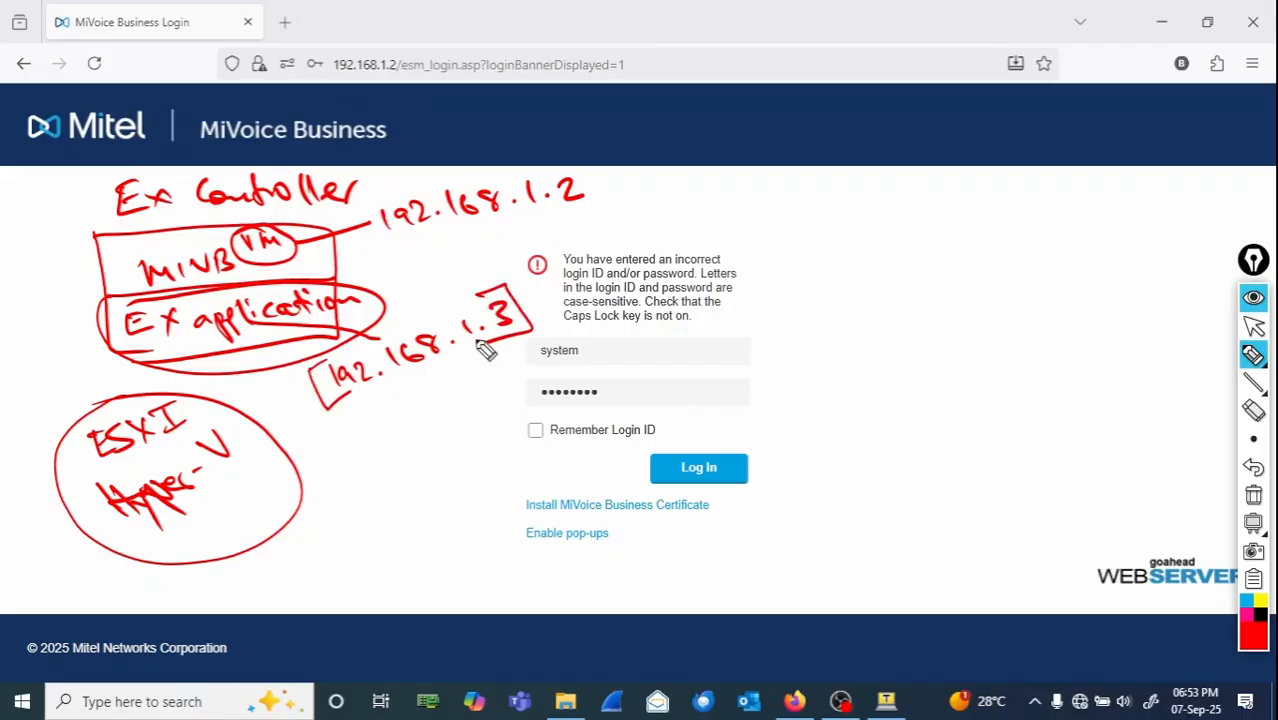
left_click(1255, 500)
mouse_move(1253, 355)
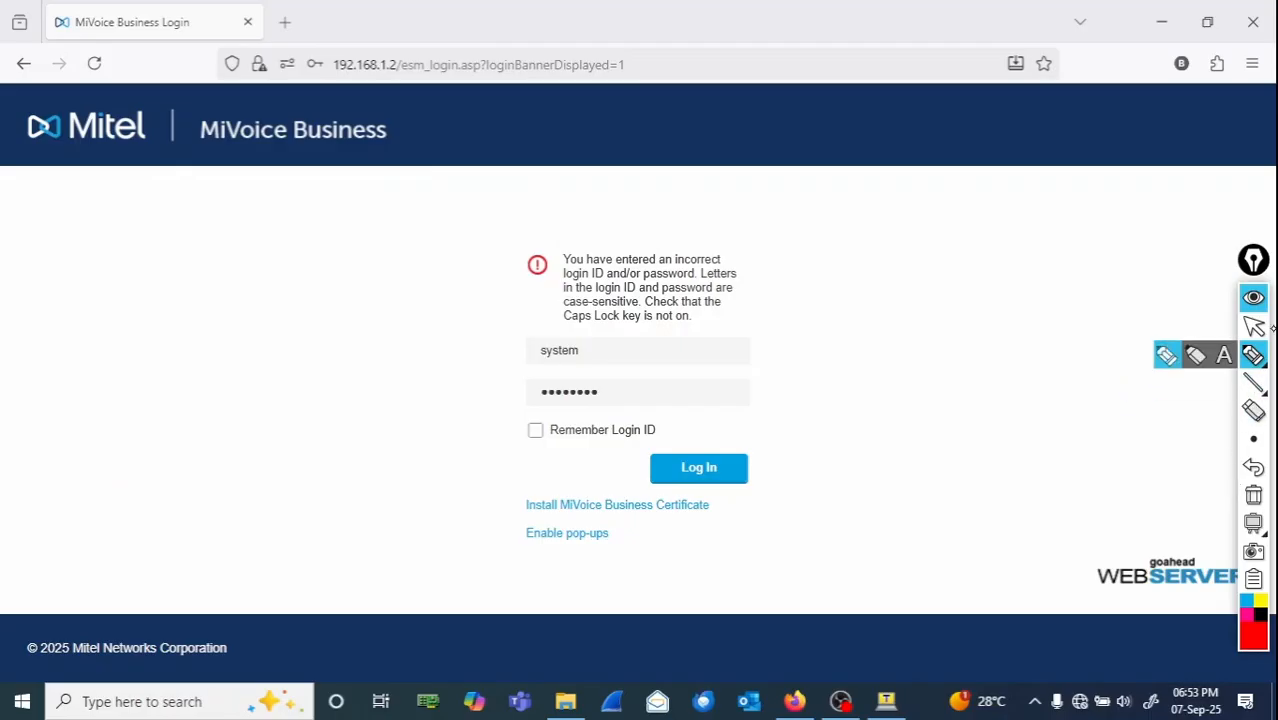
left_click(1254, 327)
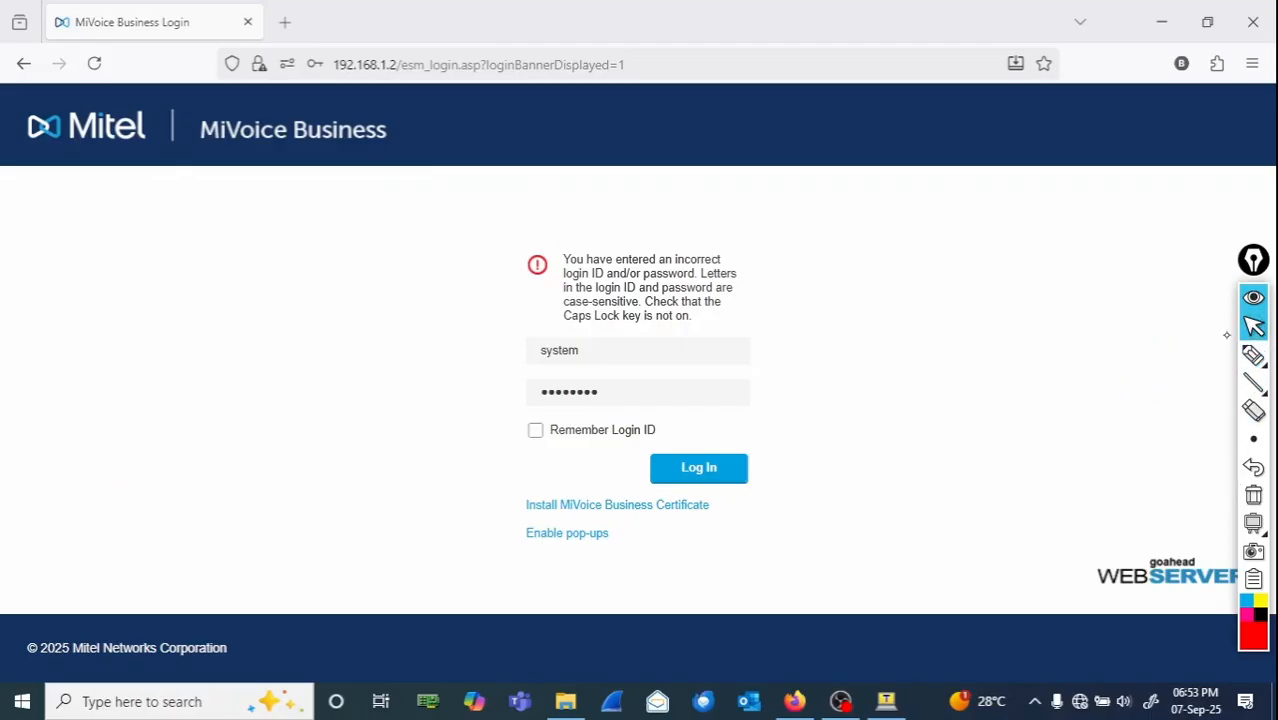
- Open the EX Controller web interface at 192.168.1.3 in a new browser tab
mouse_move(1250, 358)
left_click(285, 22)
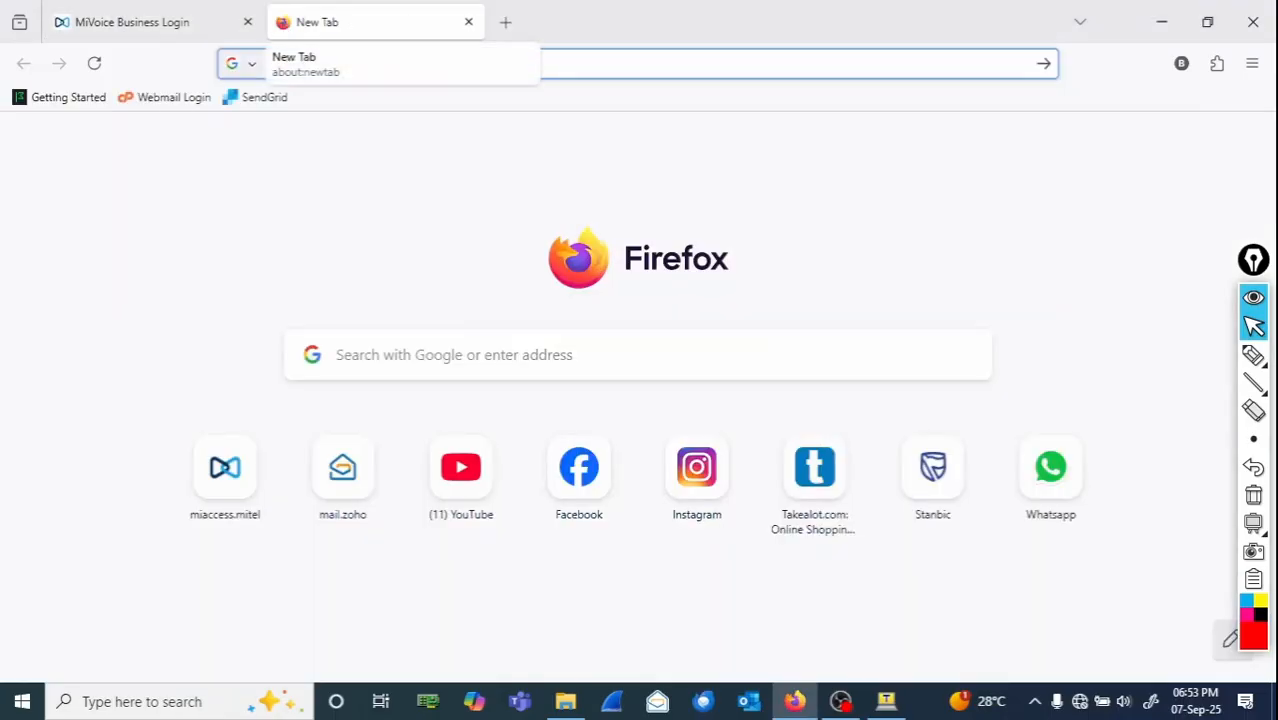
type("192.168.1.2/")
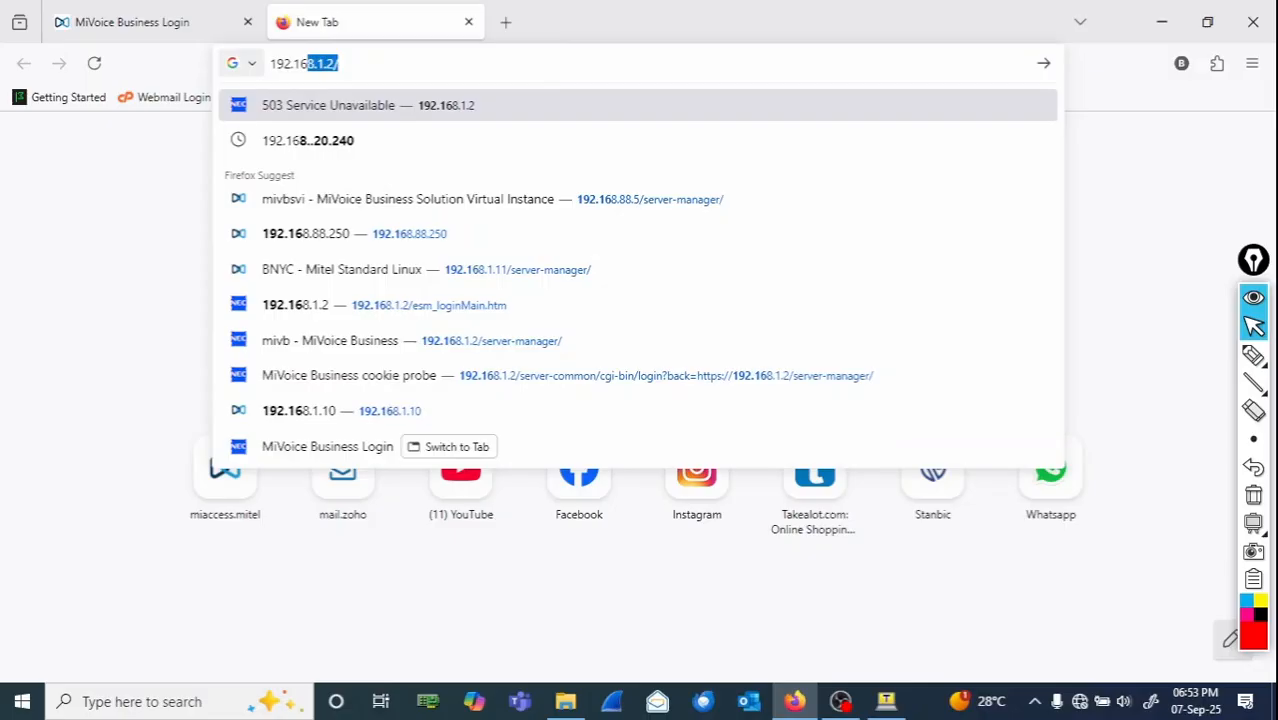
key("BackSpace")
key("BackSpace")
type("3")
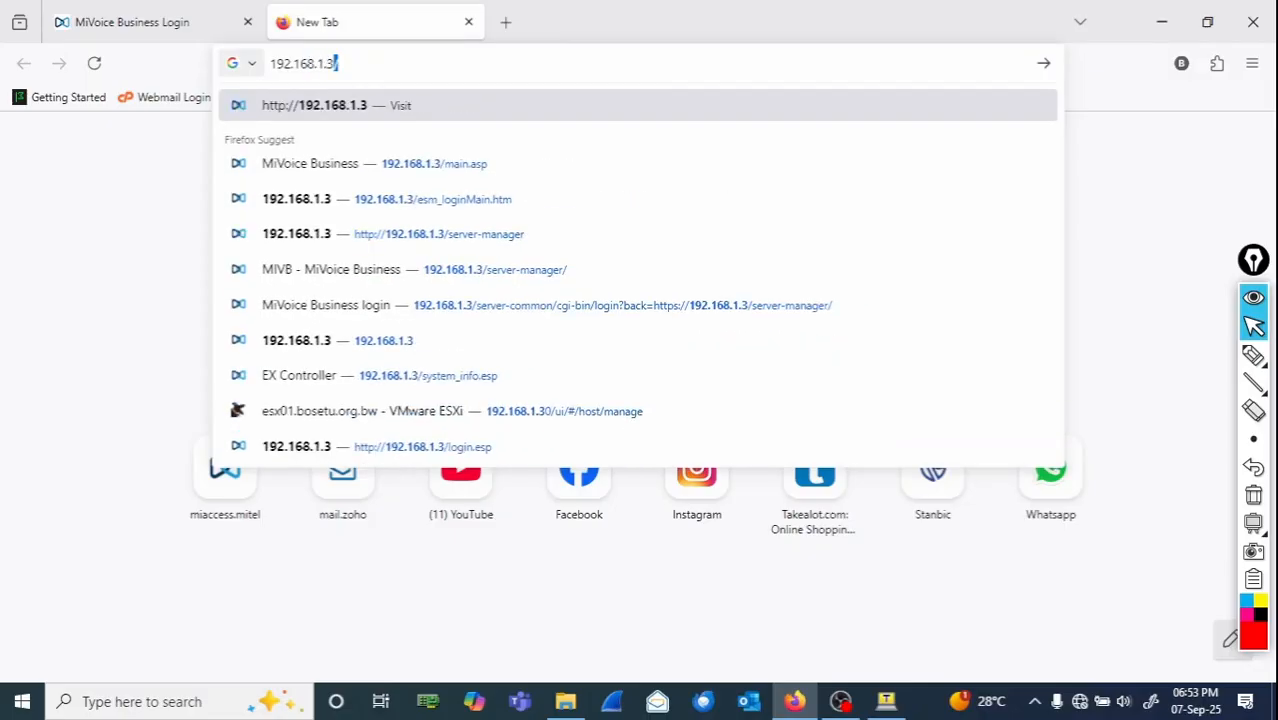
key("Return")
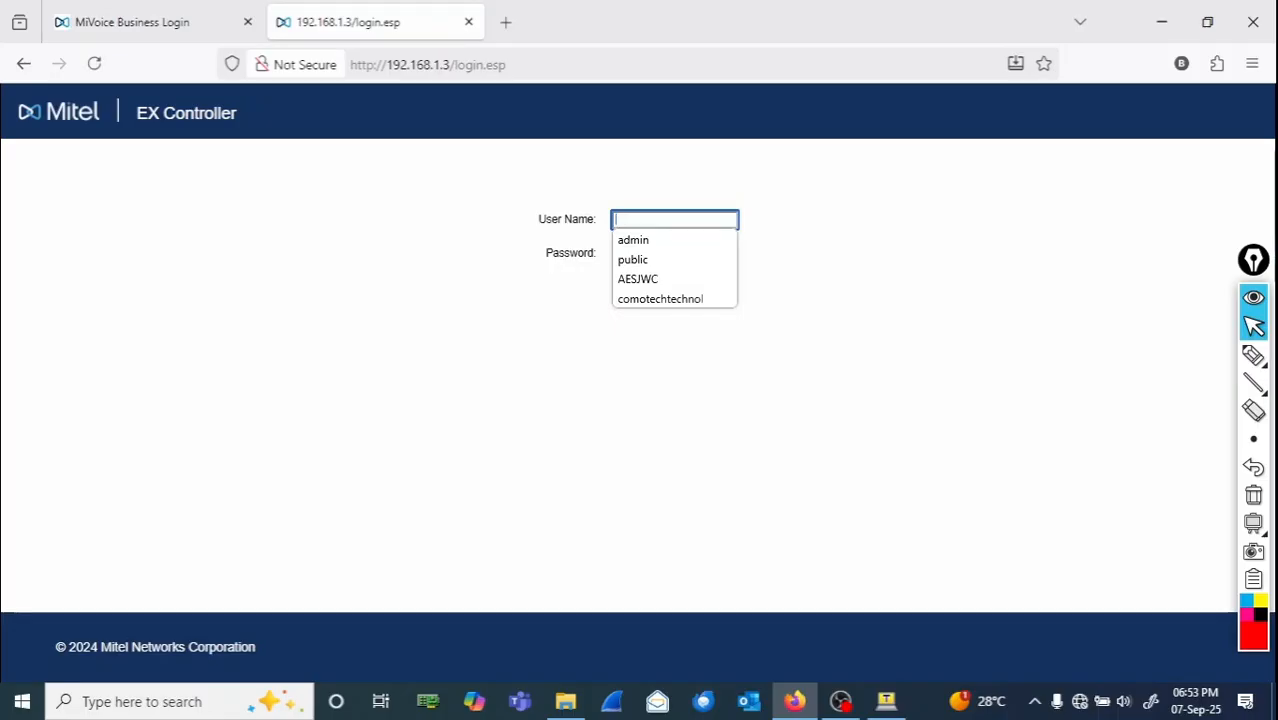
- Log in to the EX Controller as public with the account password, declining to save the password
type("public")
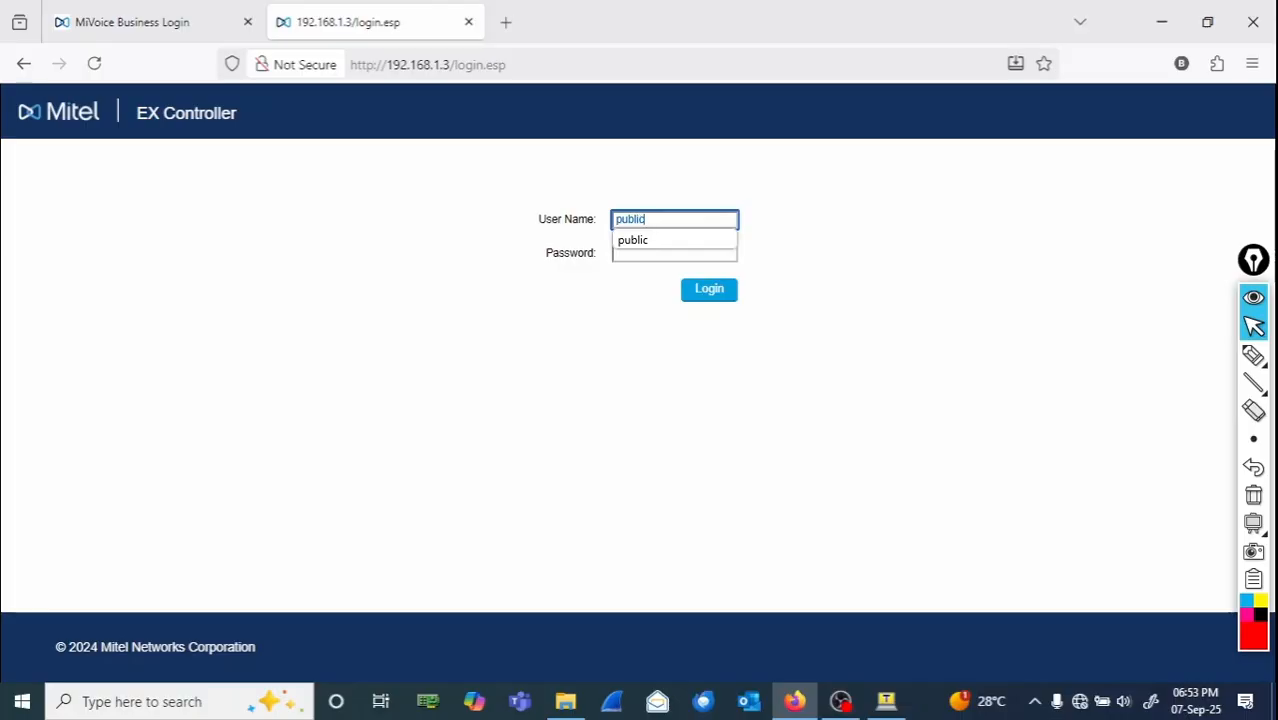
key("Tab")
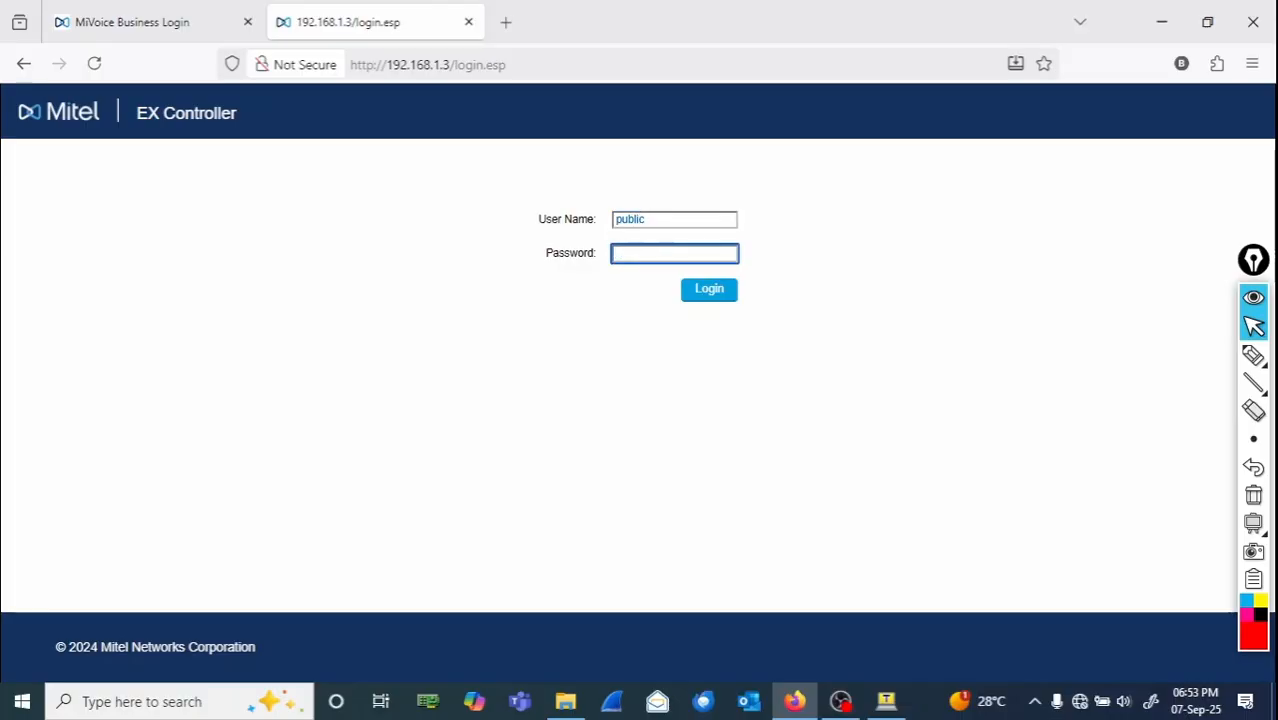
type("p")
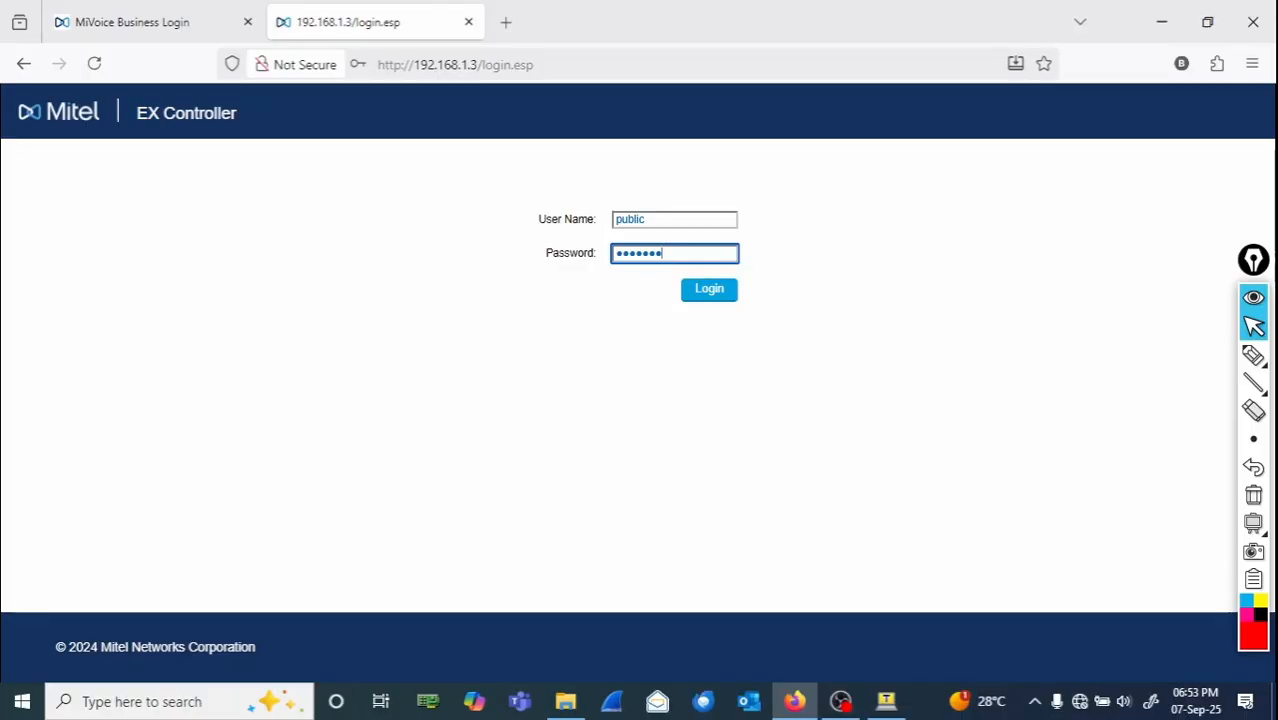
type("1")
key("Return")
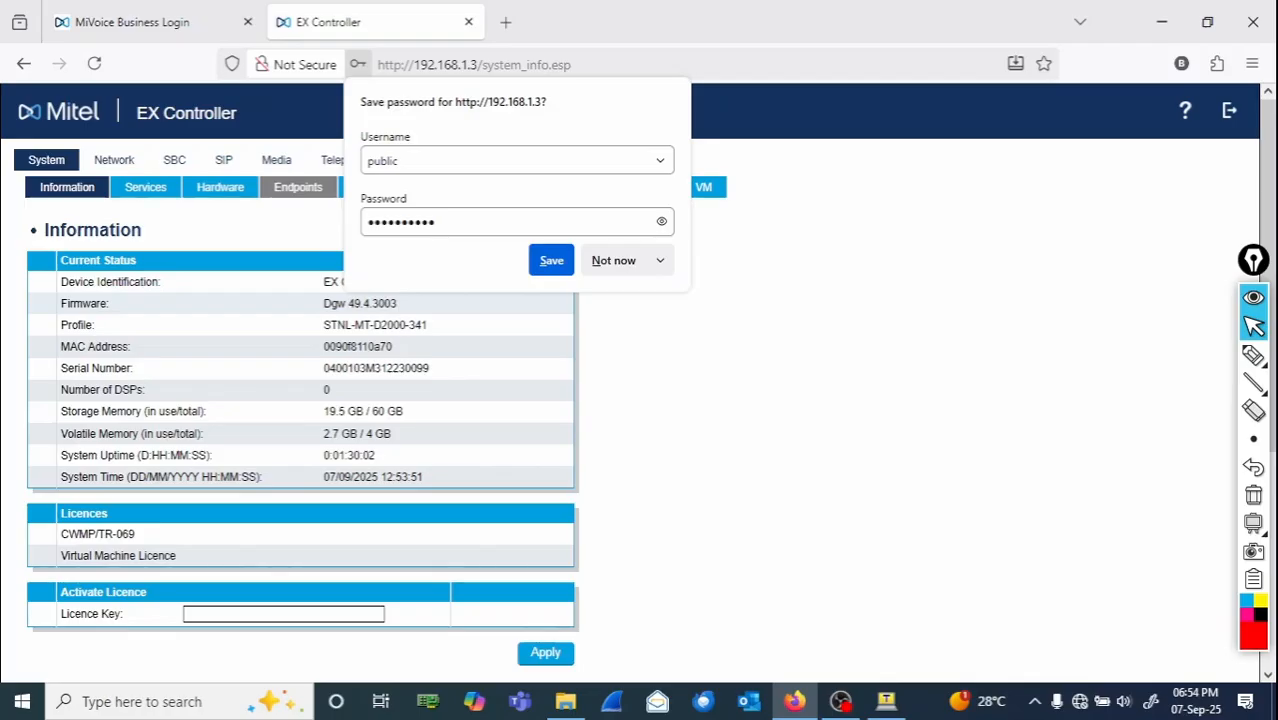
left_click(604, 268)
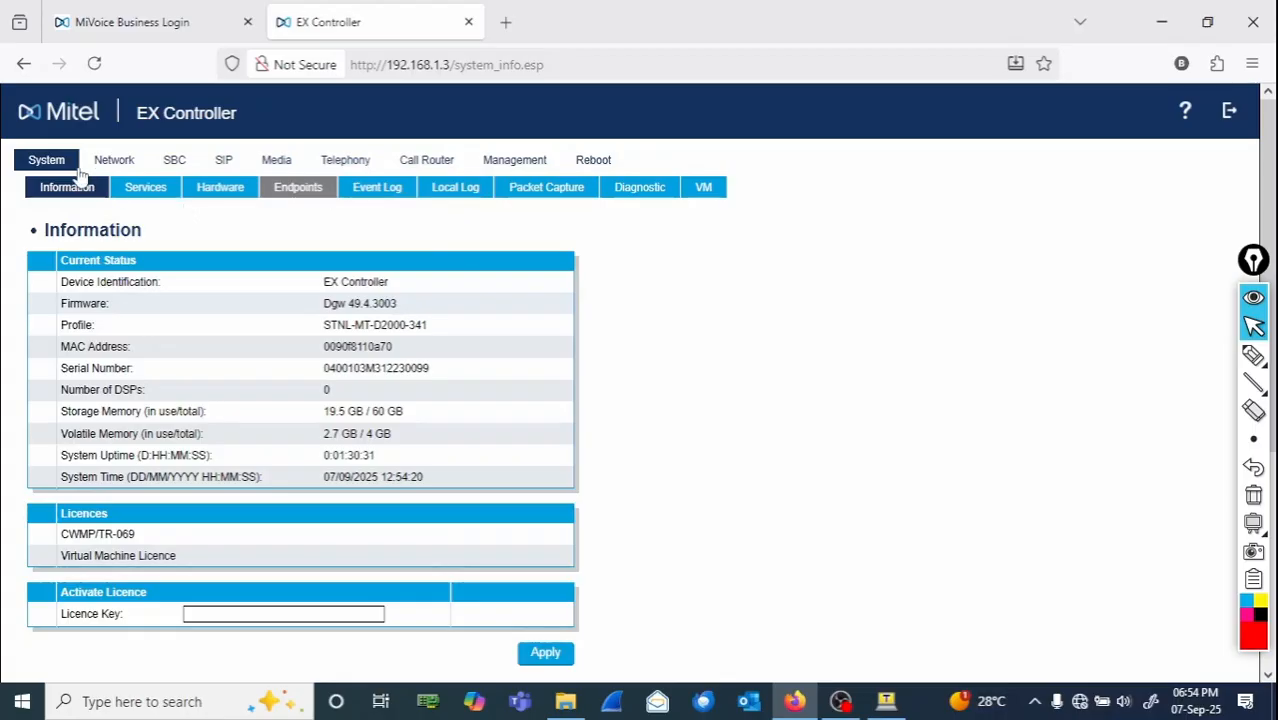
- Open the System VM page and examine the MIVB virtual machine's Vnc Id setting
left_click(703, 192)
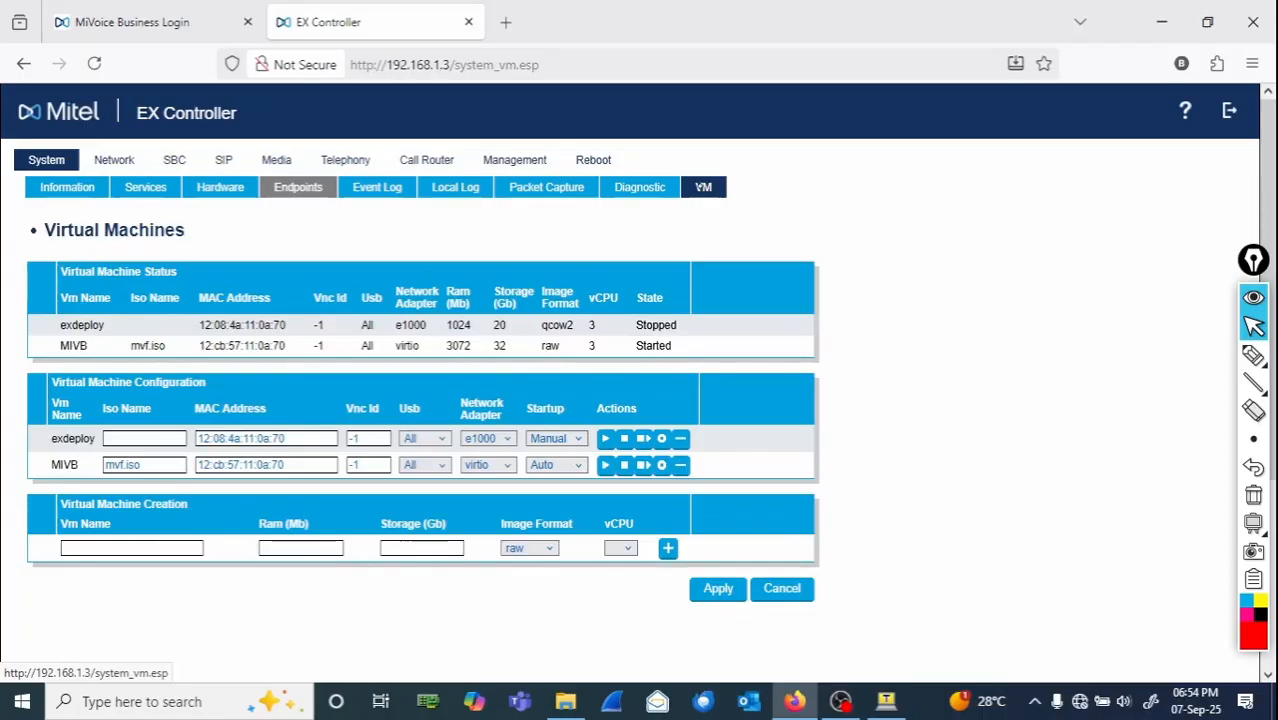
left_click(1254, 357)
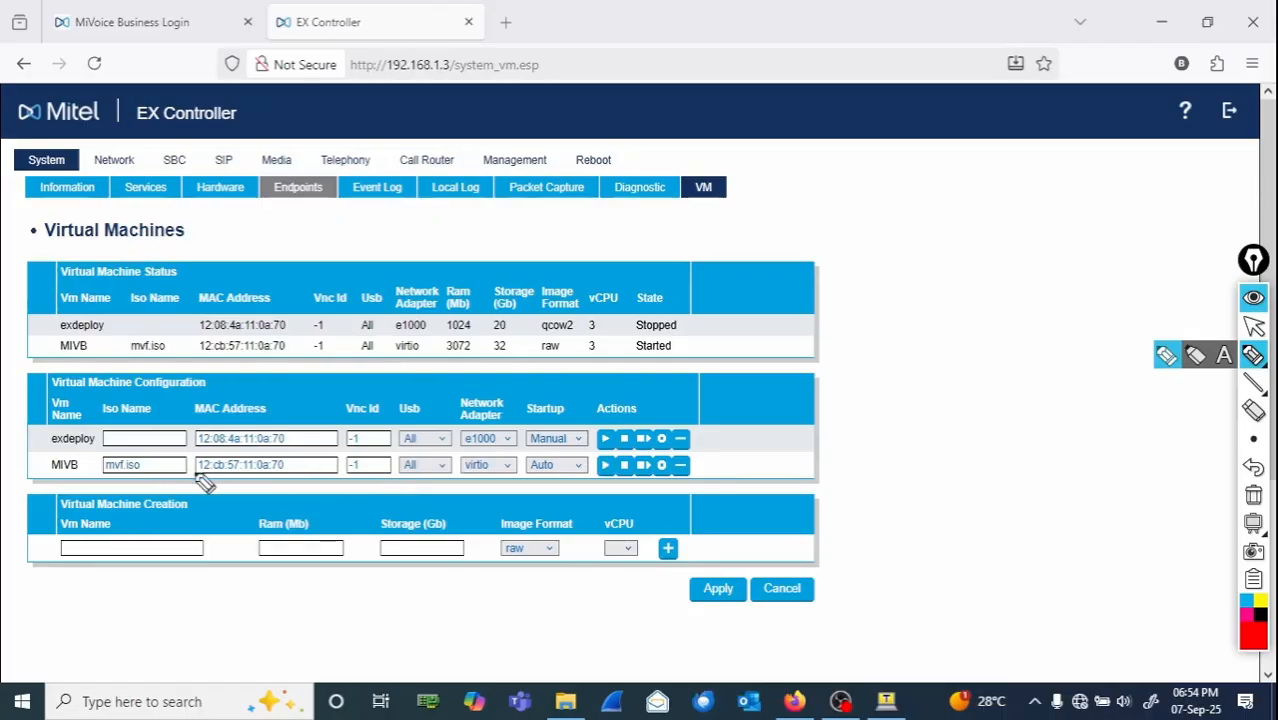
left_click_drag(713, 463, 730, 472)
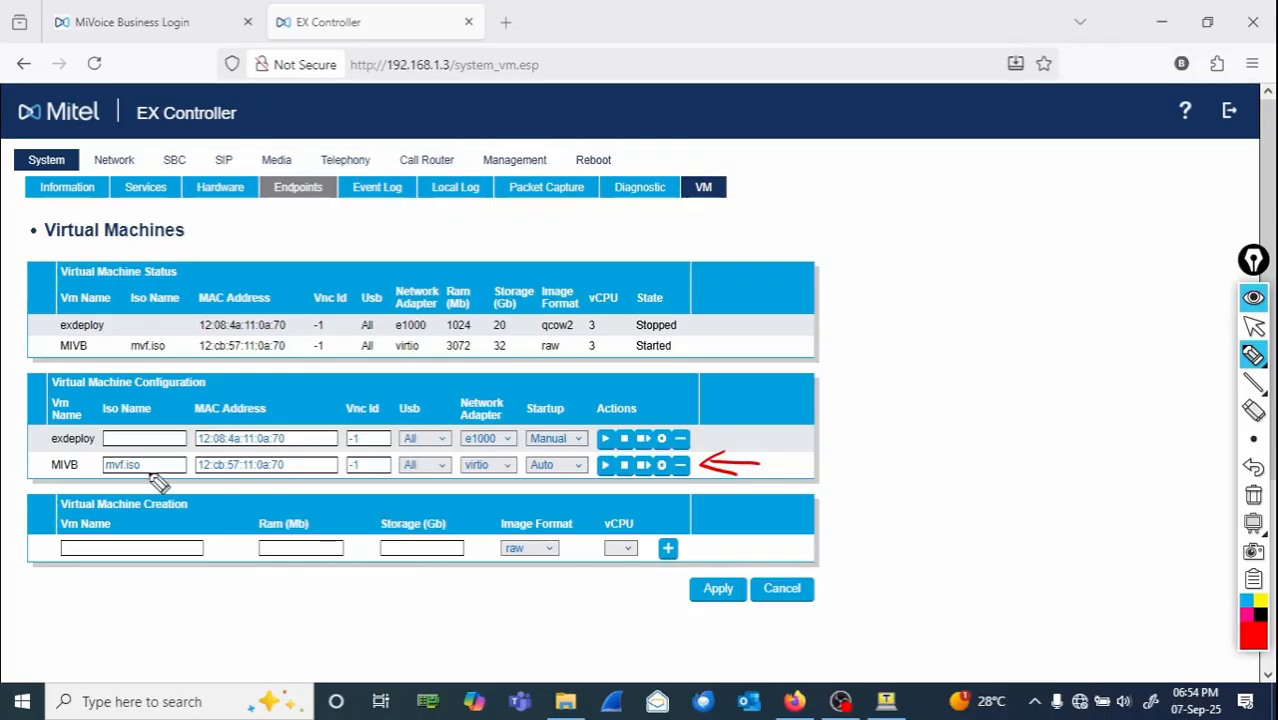
mouse_move(84, 452)
left_mouse_down()
mouse_move(63, 460)
mouse_move(63, 488)
mouse_move(82, 466)
mouse_move(43, 454)
left_mouse_up()
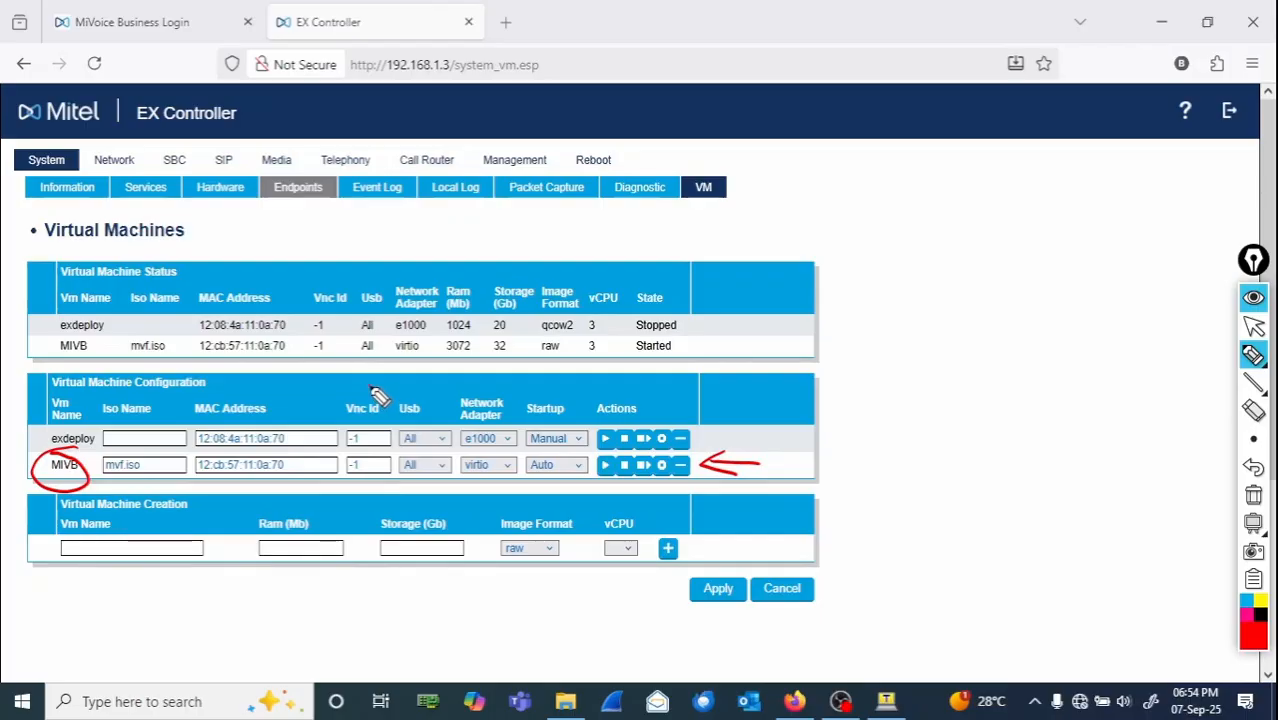
mouse_move(374, 392)
left_mouse_down()
mouse_move(344, 403)
mouse_move(334, 495)
mouse_move(378, 500)
mouse_move(398, 485)
mouse_move(362, 384)
left_mouse_up()
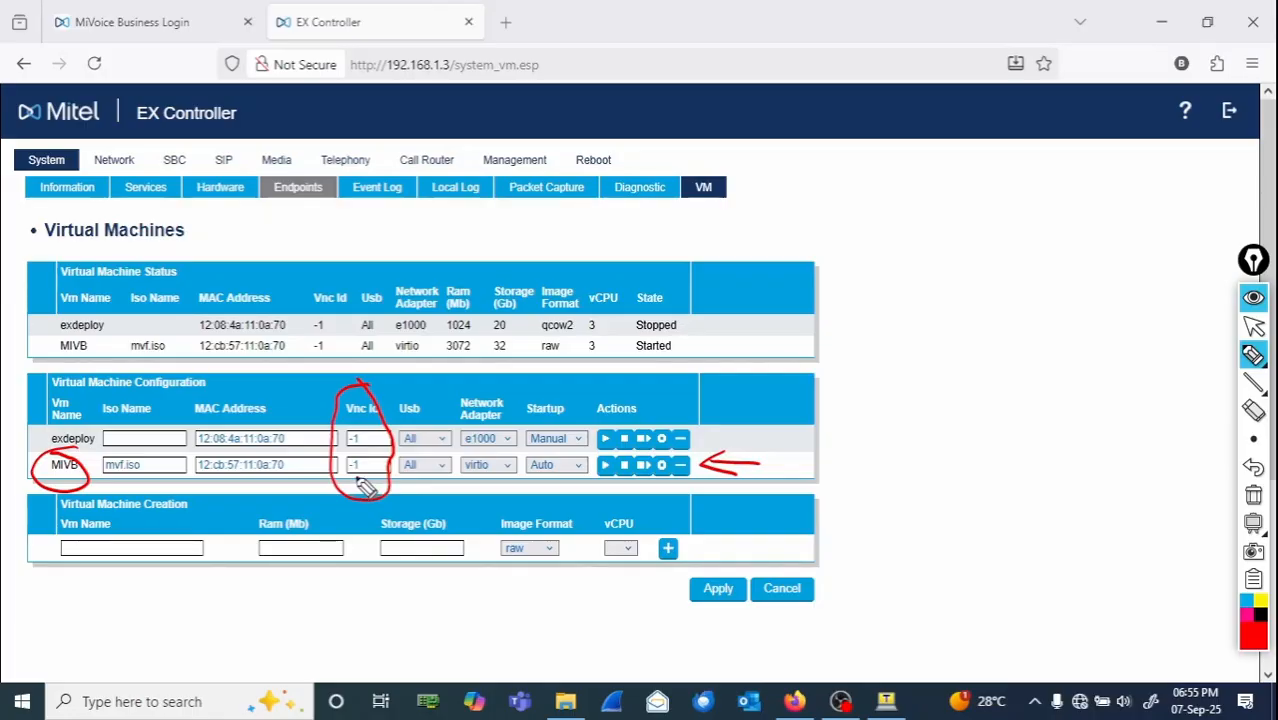
mouse_move(370, 478)
left_mouse_down()
mouse_move(378, 462)
mouse_move(352, 458)
mouse_move(366, 472)
left_mouse_up()
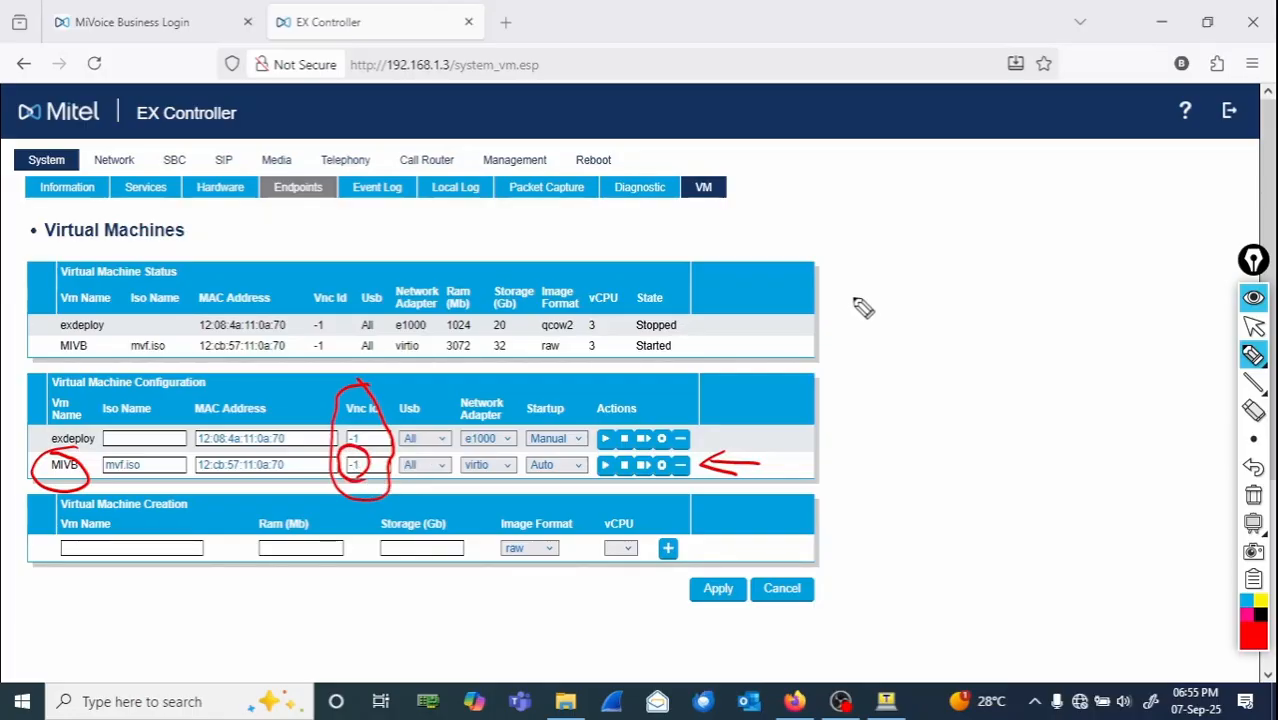
mouse_move(855, 266)
left_mouse_down()
mouse_move(900, 286)
mouse_move(1084, 248)
mouse_move(1122, 258)
left_mouse_up()
left_click(1113, 220)
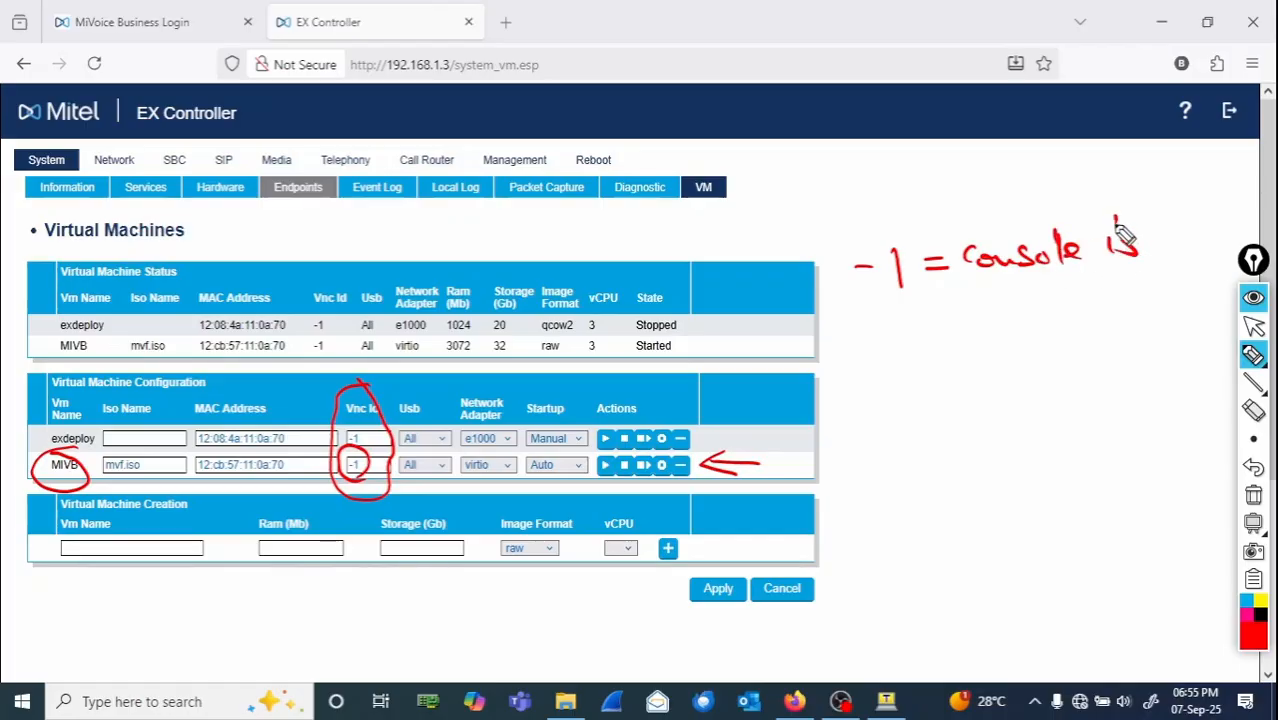
mouse_move(964, 288)
left_mouse_down()
mouse_move(968, 322)
mouse_move(993, 320)
left_mouse_up()
mouse_move(1012, 298)
left_mouse_down()
mouse_move(1002, 320)
mouse_move(1124, 298)
mouse_move(1106, 310)
left_mouse_up()
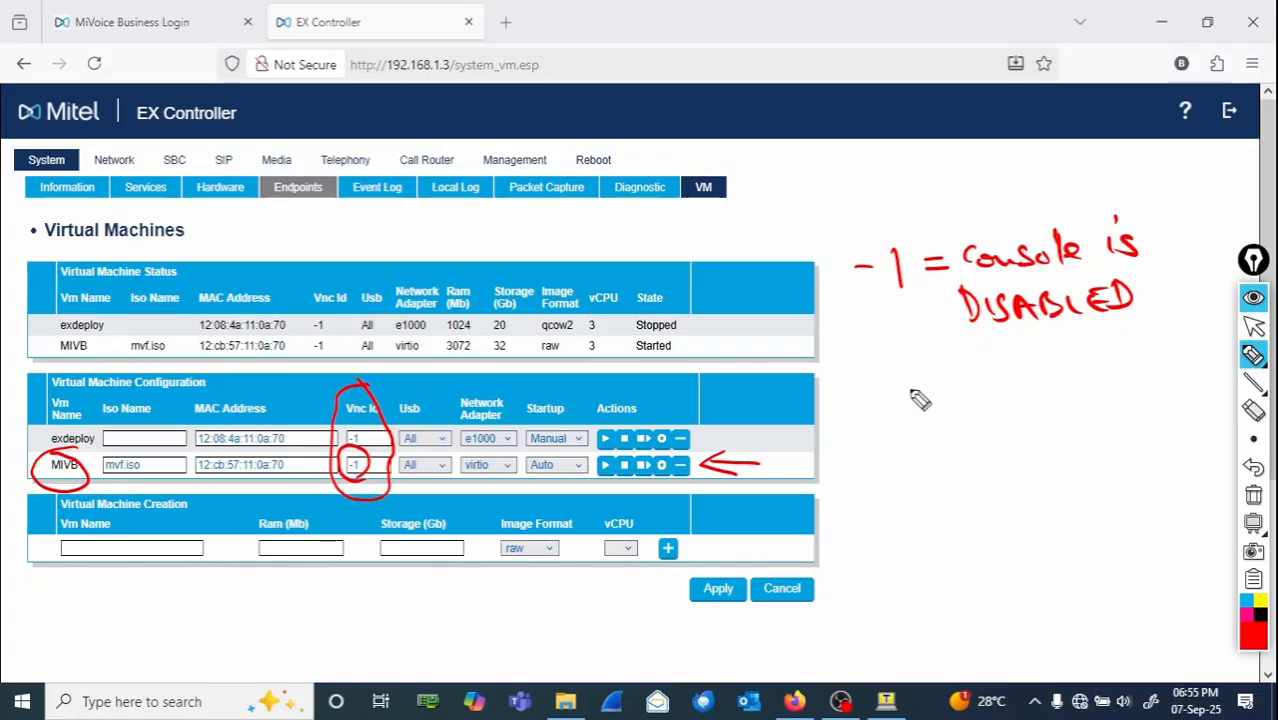
left_click_drag(852, 400, 966, 404)
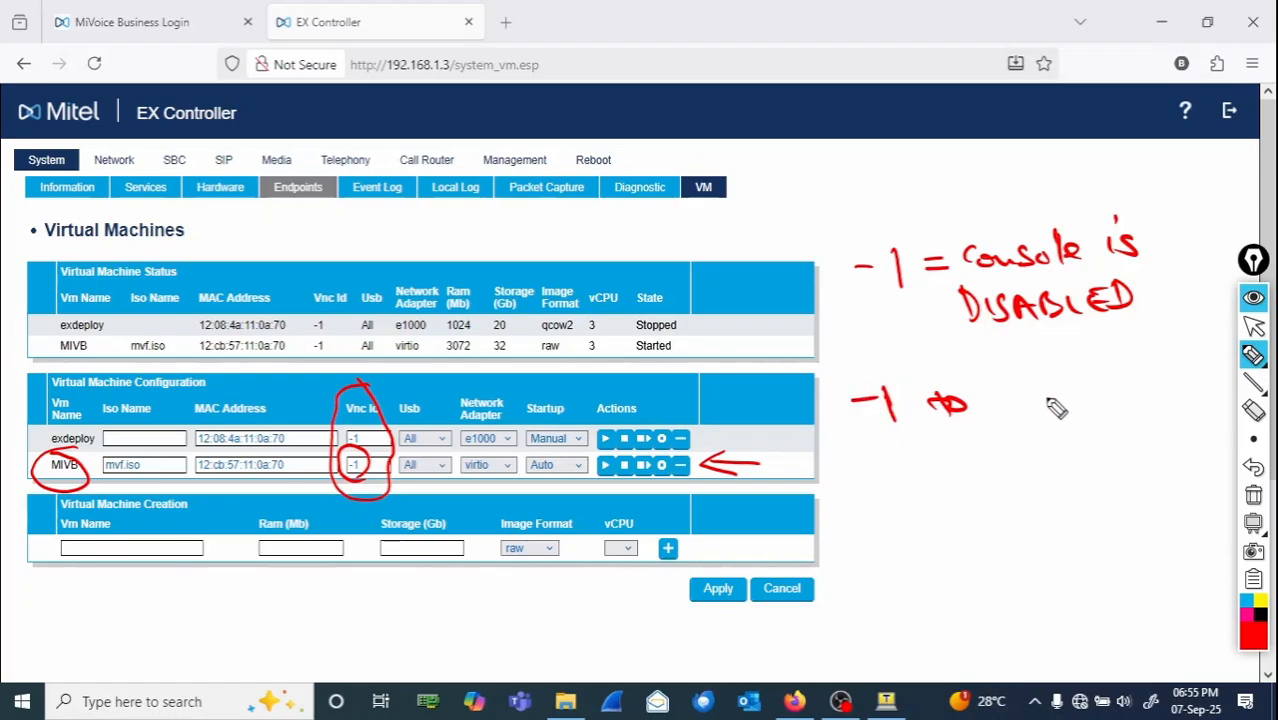
mouse_move(1040, 378)
left_mouse_down()
mouse_move(1041, 421)
mouse_move(1058, 420)
left_mouse_up()
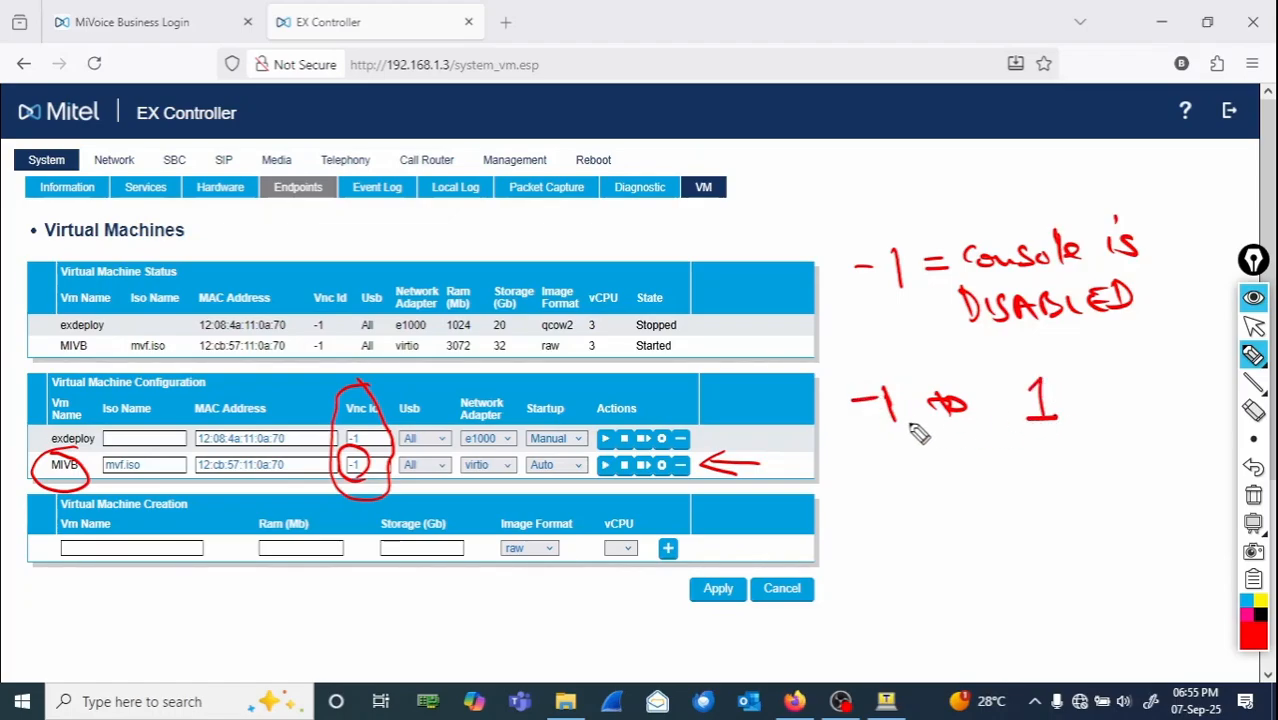
mouse_move(895, 364)
left_mouse_down()
mouse_move(866, 462)
mouse_move(897, 366)
mouse_move(984, 362)
mouse_move(1073, 451)
mouse_move(1050, 355)
mouse_move(1016, 364)
left_mouse_up()
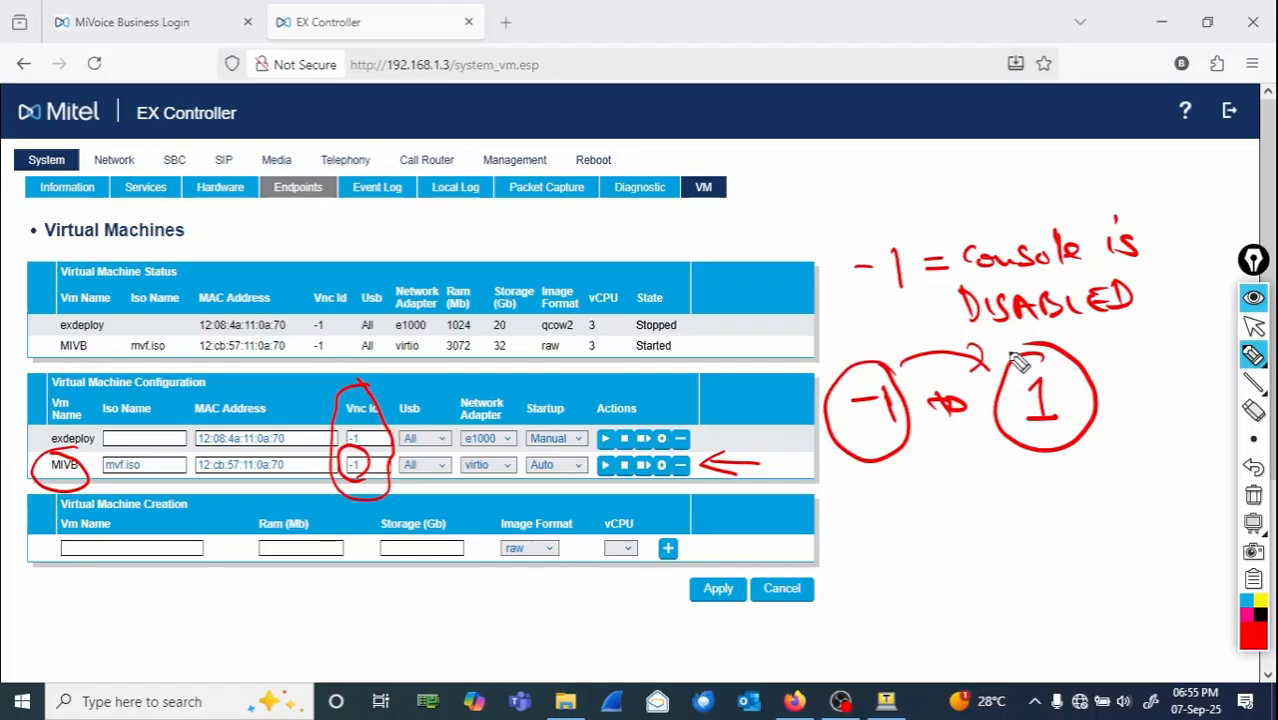
left_click(1254, 496)
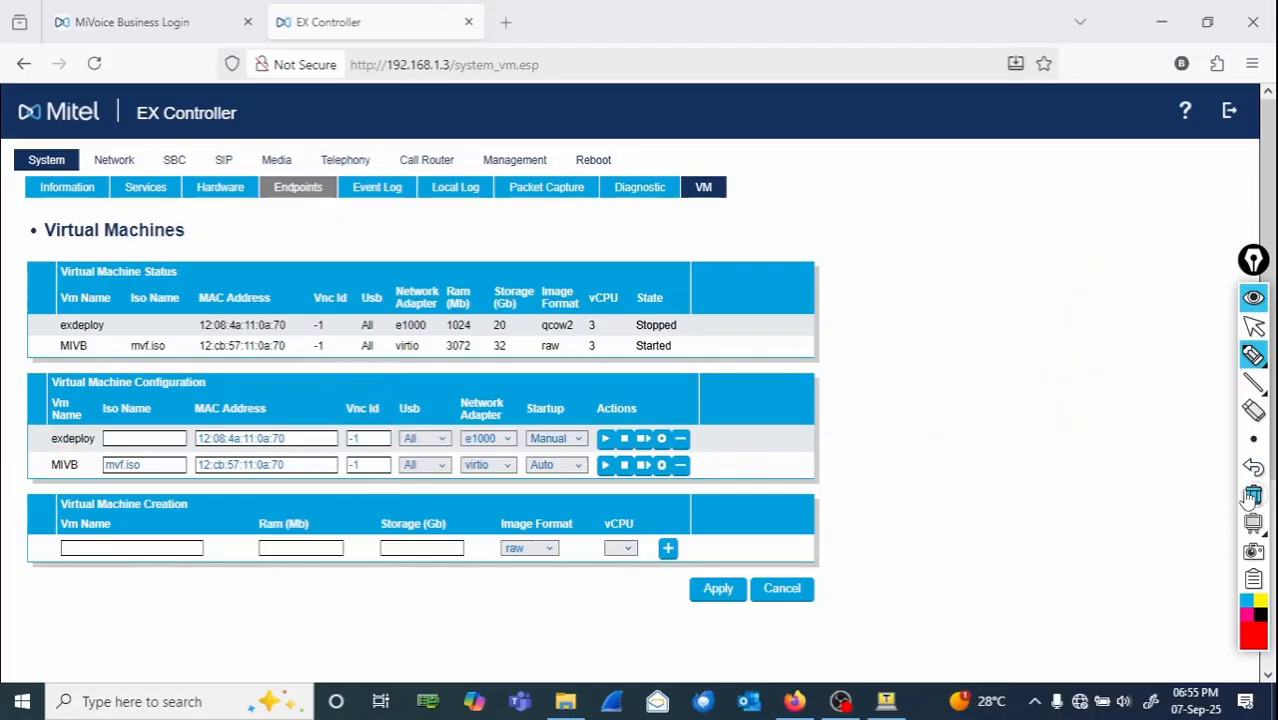
left_click(1257, 331)
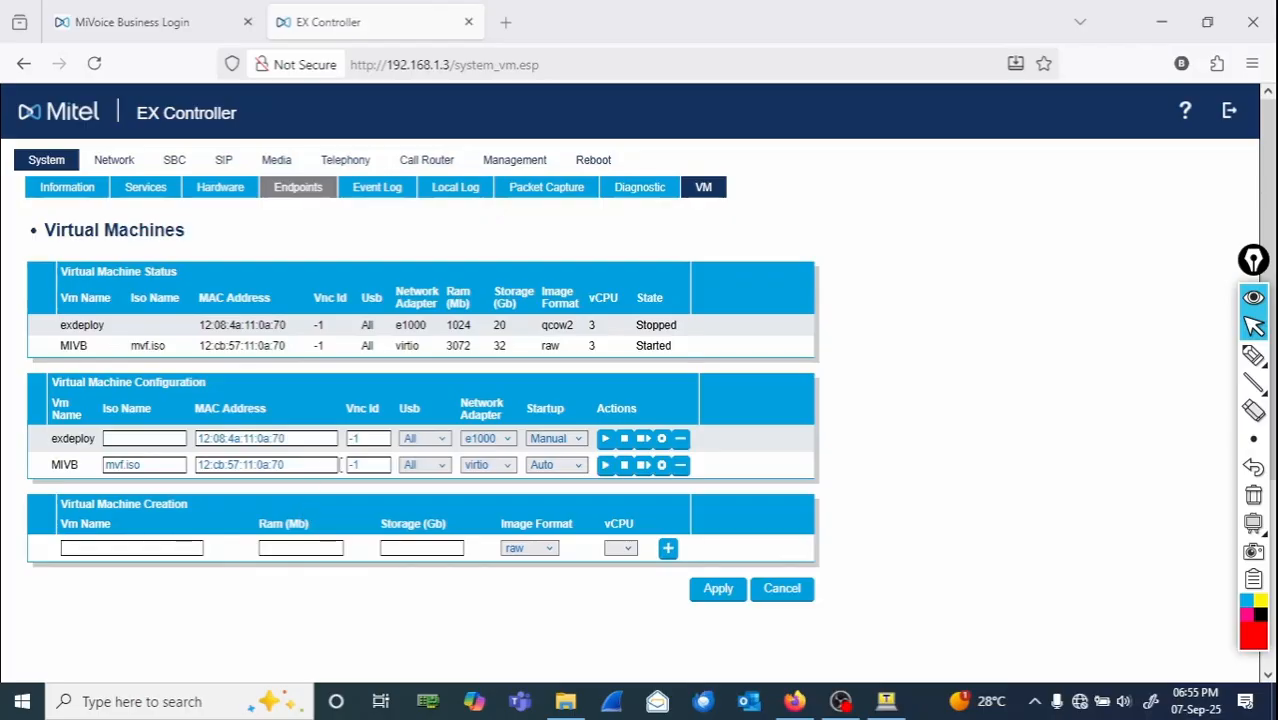
- Set the MIVB virtual machine's Vnc Id to 1 and apply the configuration
left_click(352, 466)
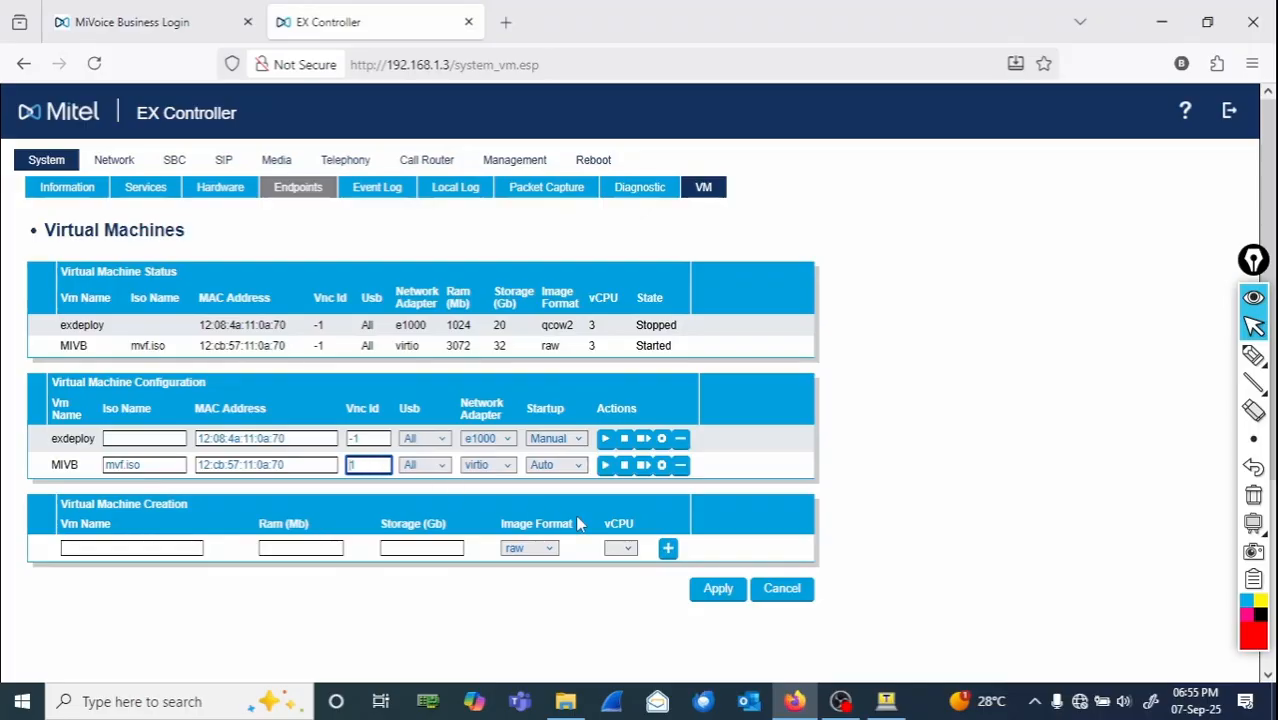
left_click(726, 594)
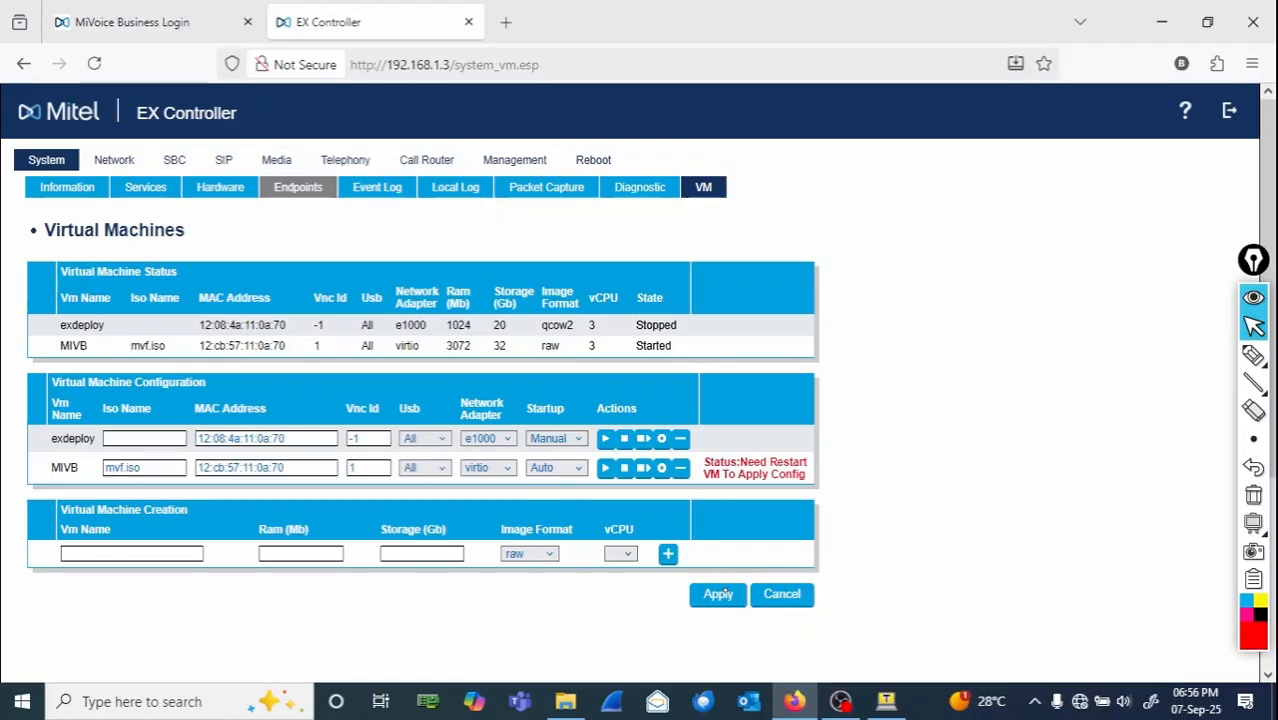
left_click(1254, 358)
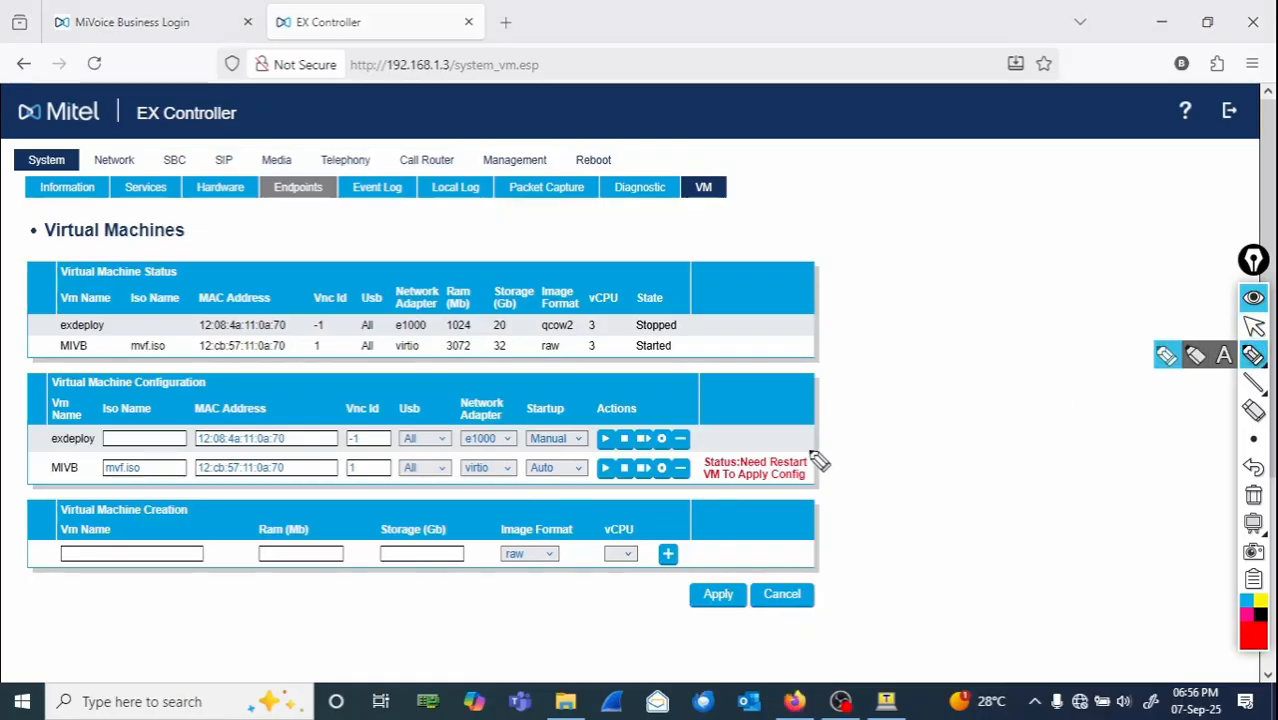
mouse_move(816, 440)
left_mouse_down()
mouse_move(716, 438)
mouse_move(676, 478)
mouse_move(790, 510)
mouse_move(835, 455)
mouse_move(735, 436)
left_mouse_up()
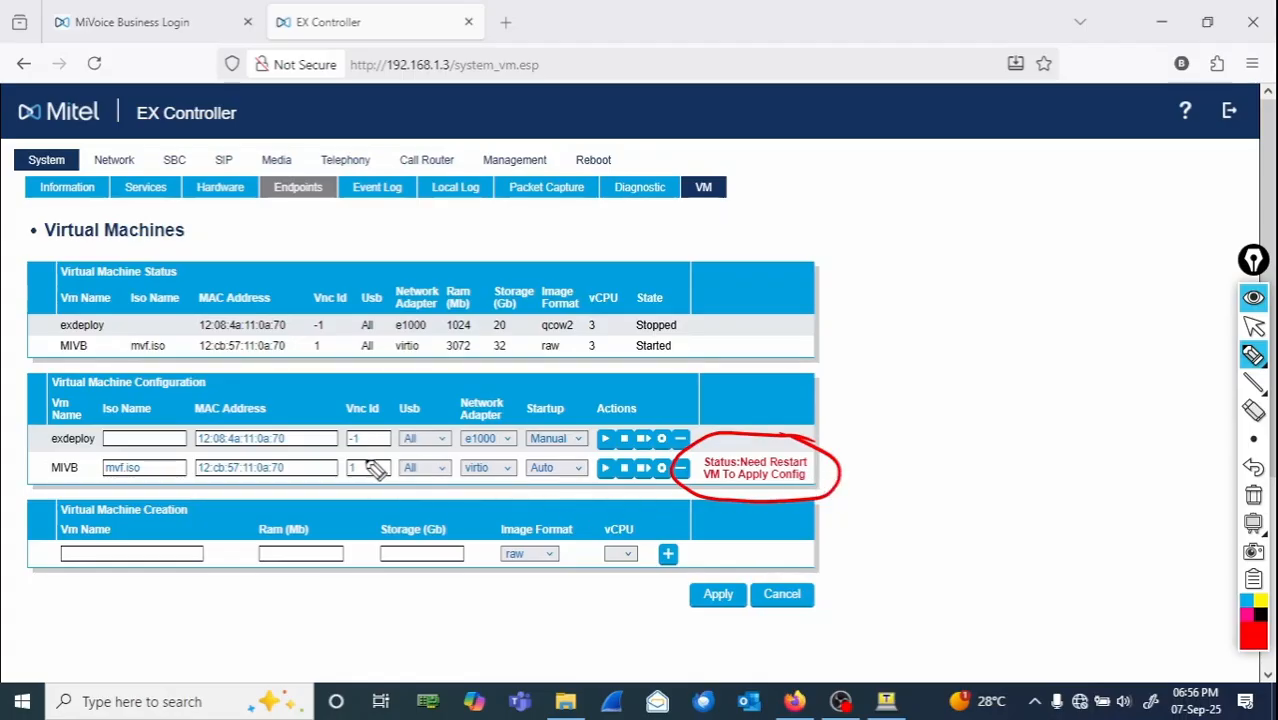
mouse_move(362, 450)
left_mouse_down()
mouse_move(333, 470)
mouse_move(372, 486)
mouse_move(365, 452)
left_mouse_up()
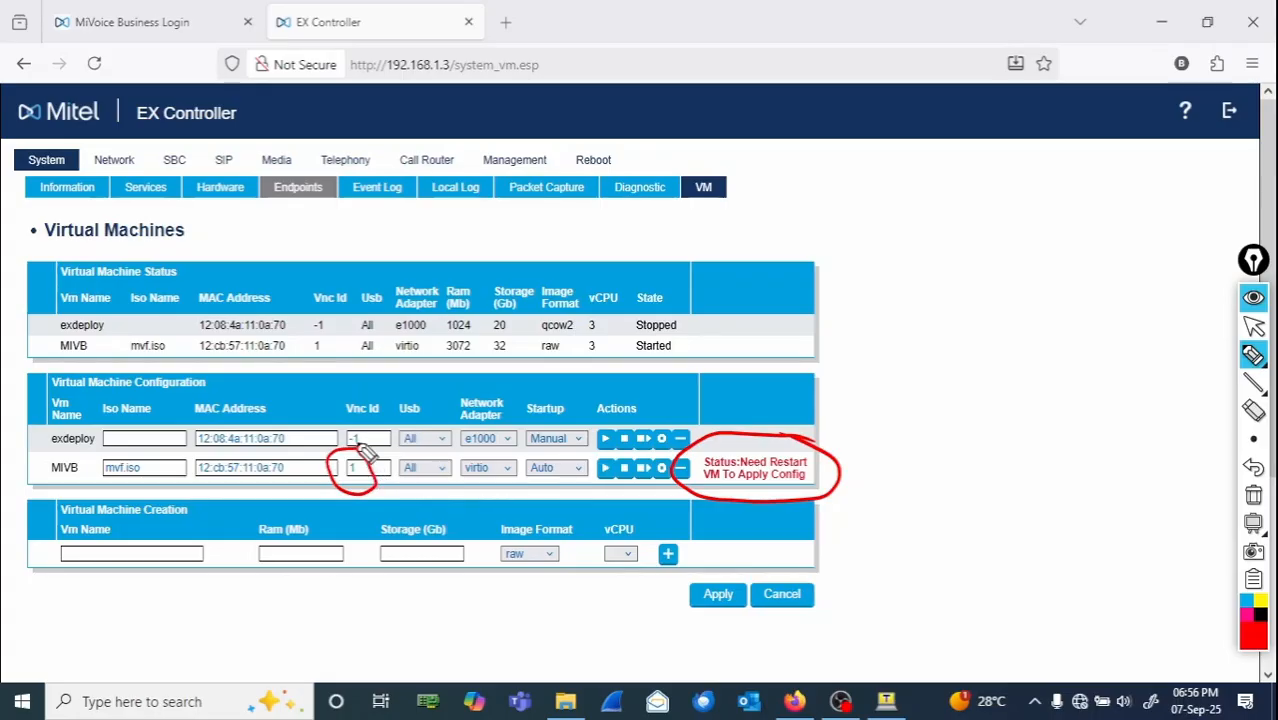
mouse_move(398, 390)
left_mouse_down()
mouse_move(345, 428)
mouse_move(392, 405)
mouse_move(381, 473)
left_mouse_up()
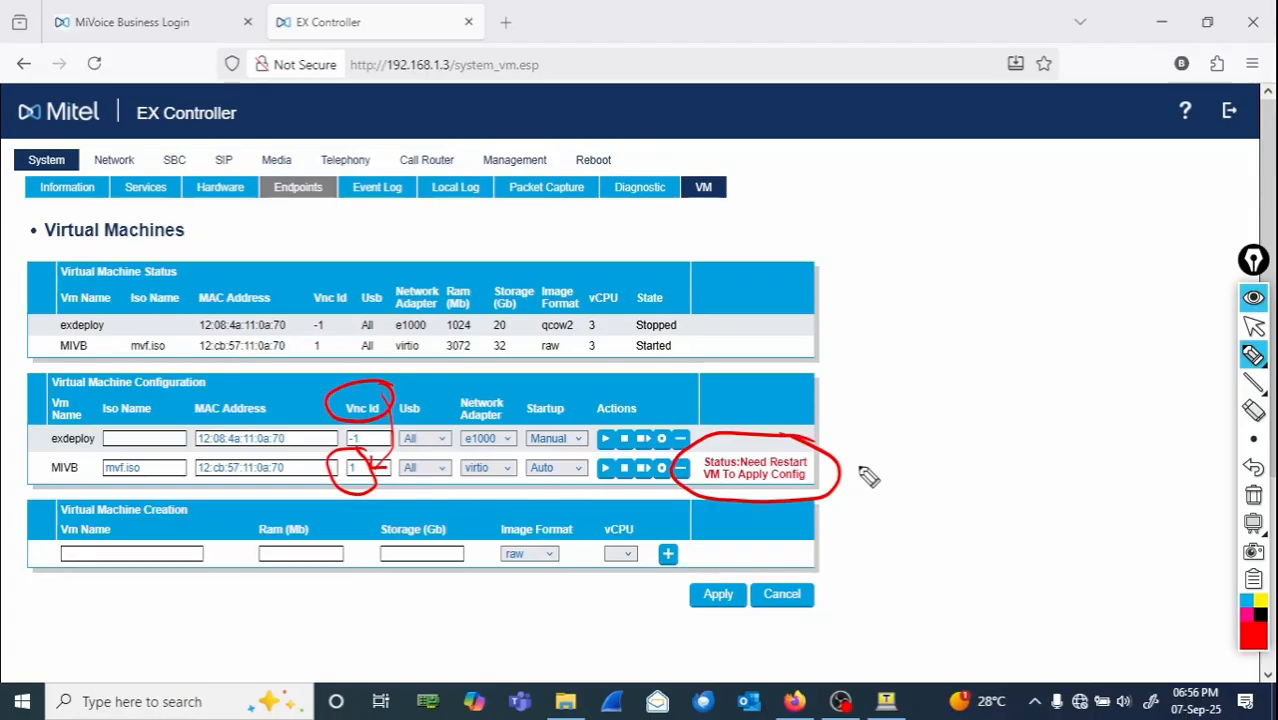
mouse_move(838, 440)
left_mouse_down()
mouse_move(886, 422)
mouse_move(924, 440)
mouse_move(968, 432)
mouse_move(954, 438)
left_mouse_up()
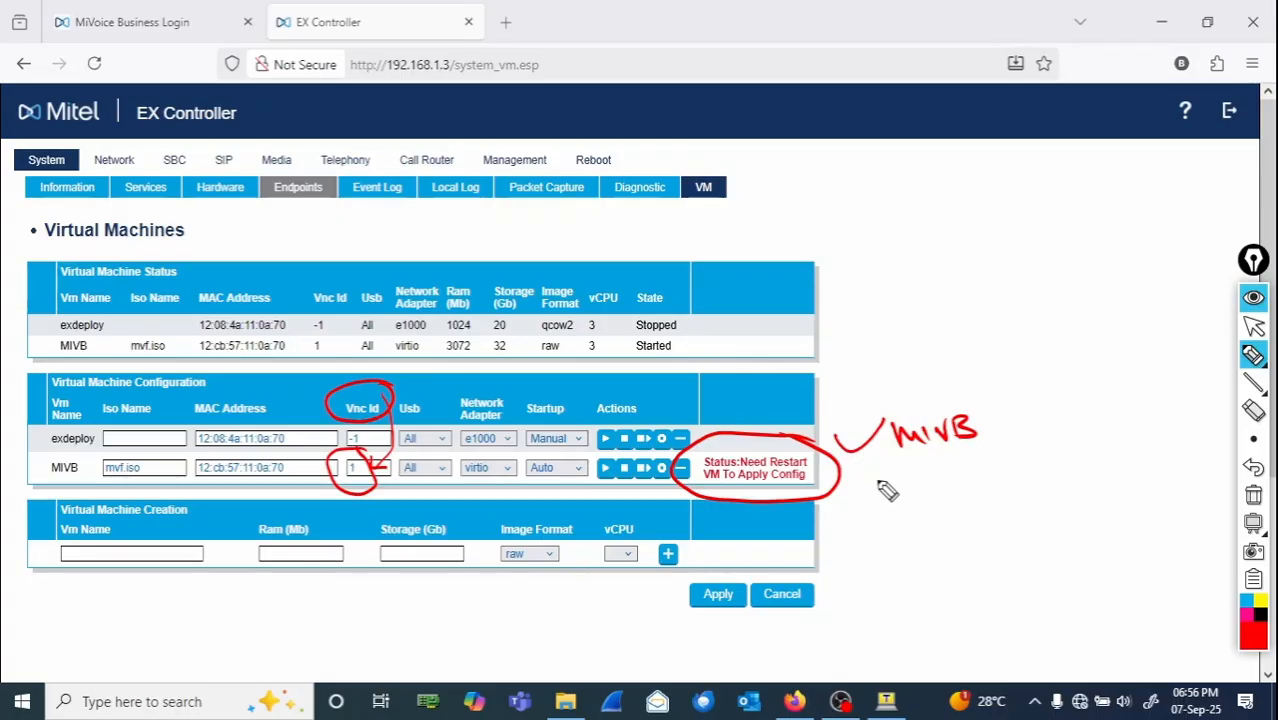
mouse_move(878, 476)
left_mouse_down()
mouse_move(884, 490)
mouse_move(980, 474)
mouse_move(1008, 490)
mouse_move(1066, 452)
mouse_move(1090, 470)
mouse_move(1204, 448)
left_mouse_up()
mouse_move(1080, 456)
left_mouse_down()
mouse_move(1098, 466)
mouse_move(1090, 458)
left_mouse_up()
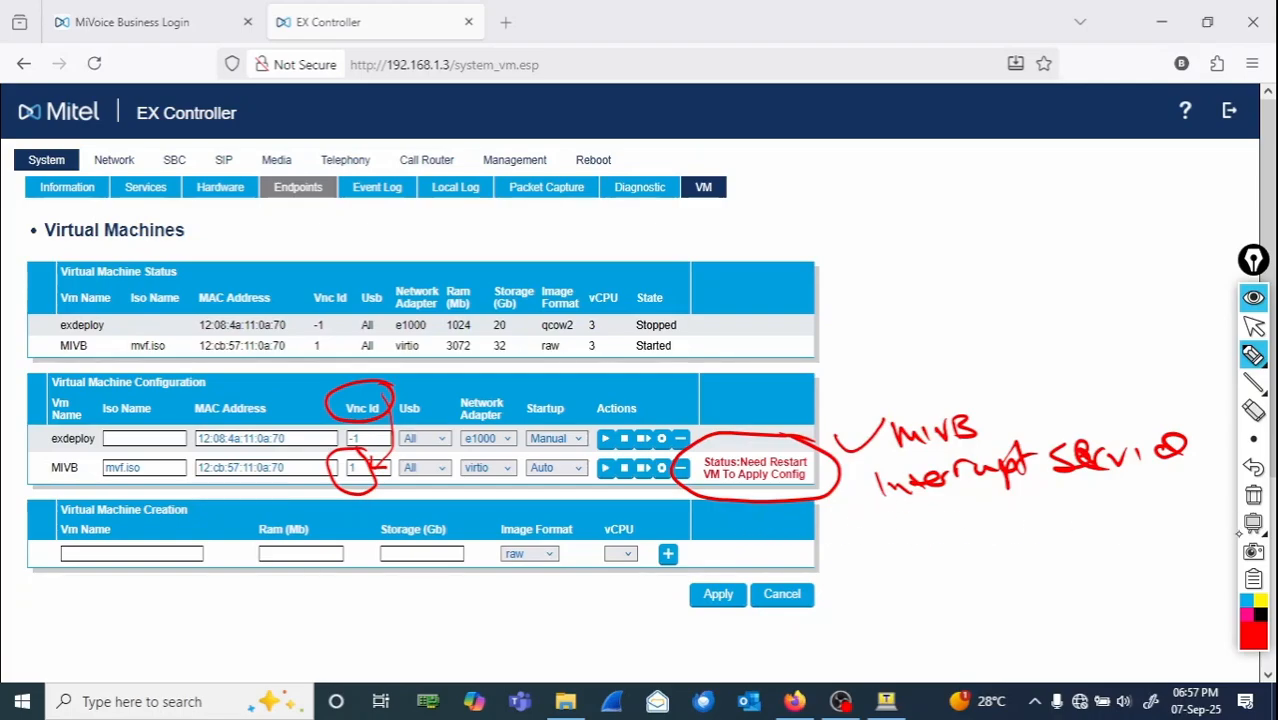
left_click(1254, 497)
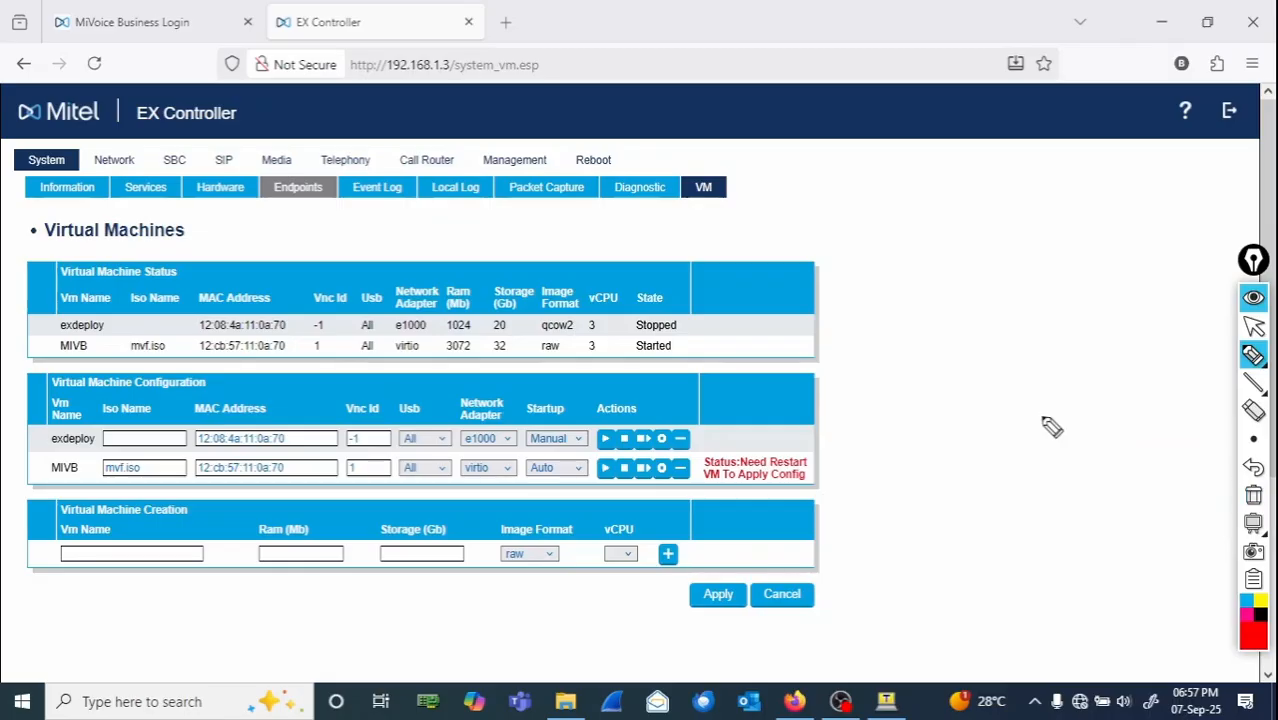
left_click(1255, 330)
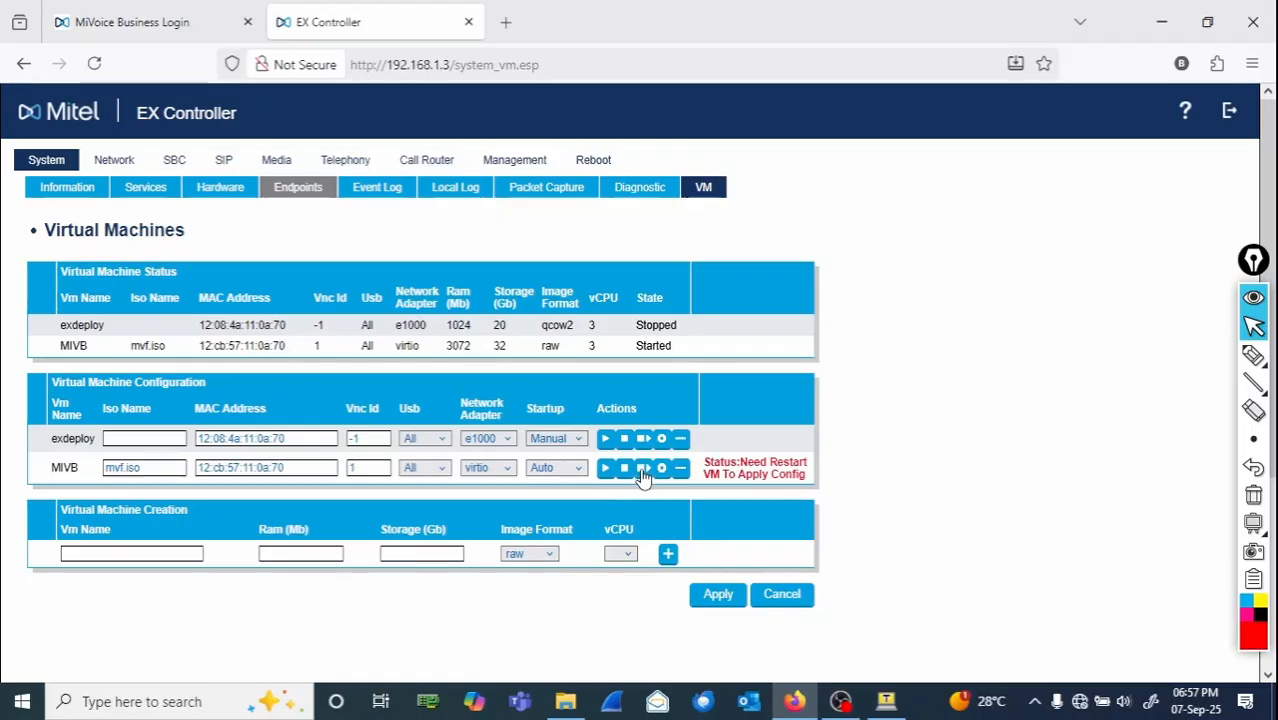
left_click(1253, 355)
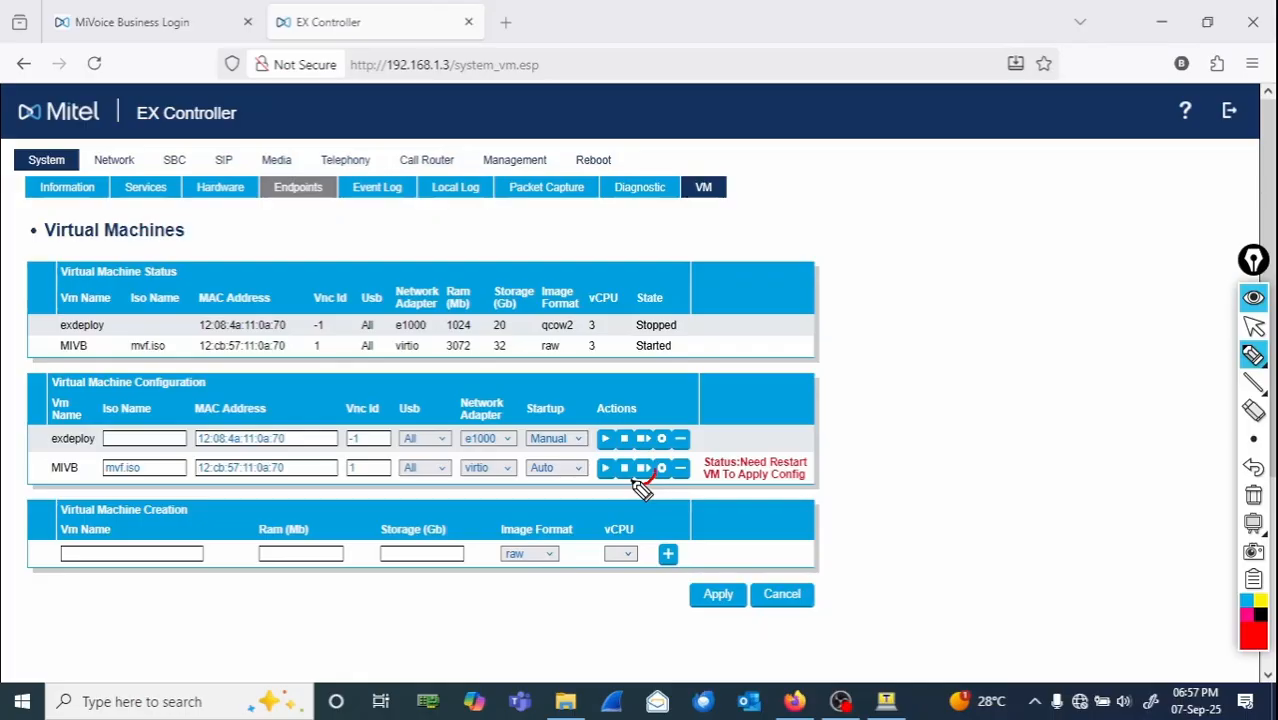
left_click_drag(632, 480, 654, 456)
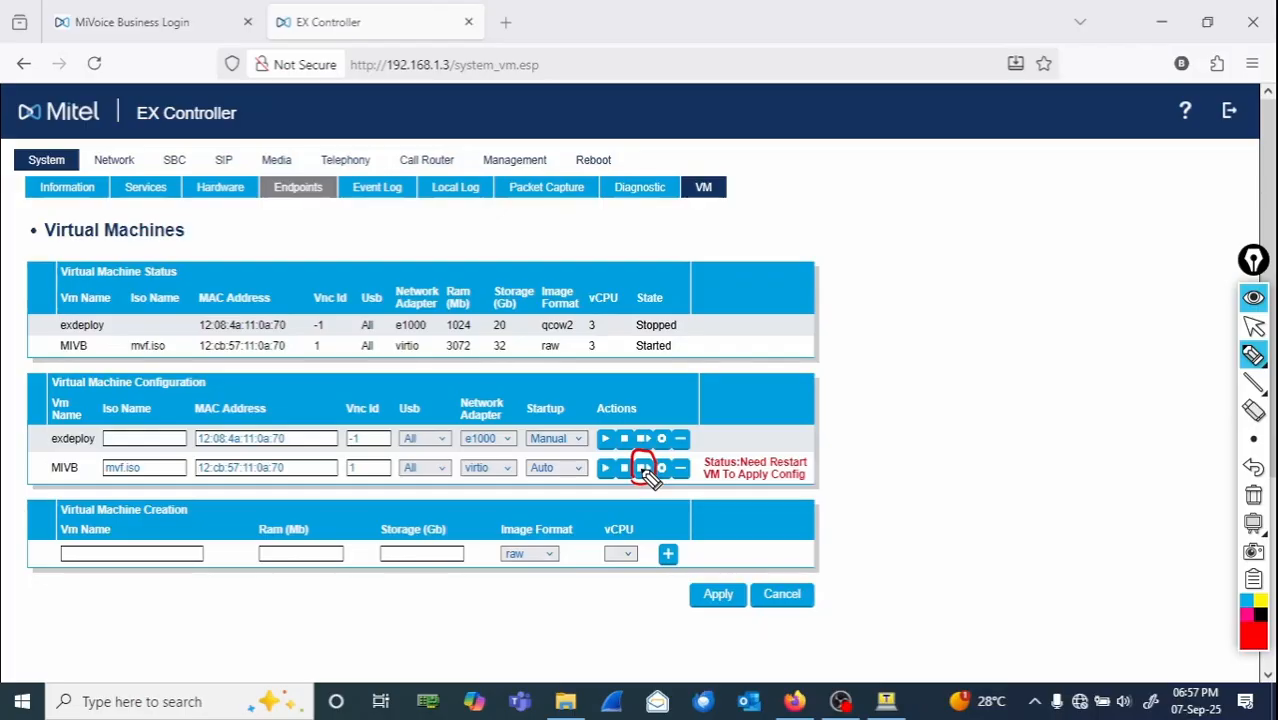
mouse_move(933, 397)
left_mouse_down()
mouse_move(990, 400)
mouse_move(988, 443)
mouse_move(984, 342)
mouse_move(933, 448)
mouse_move(960, 445)
left_mouse_up()
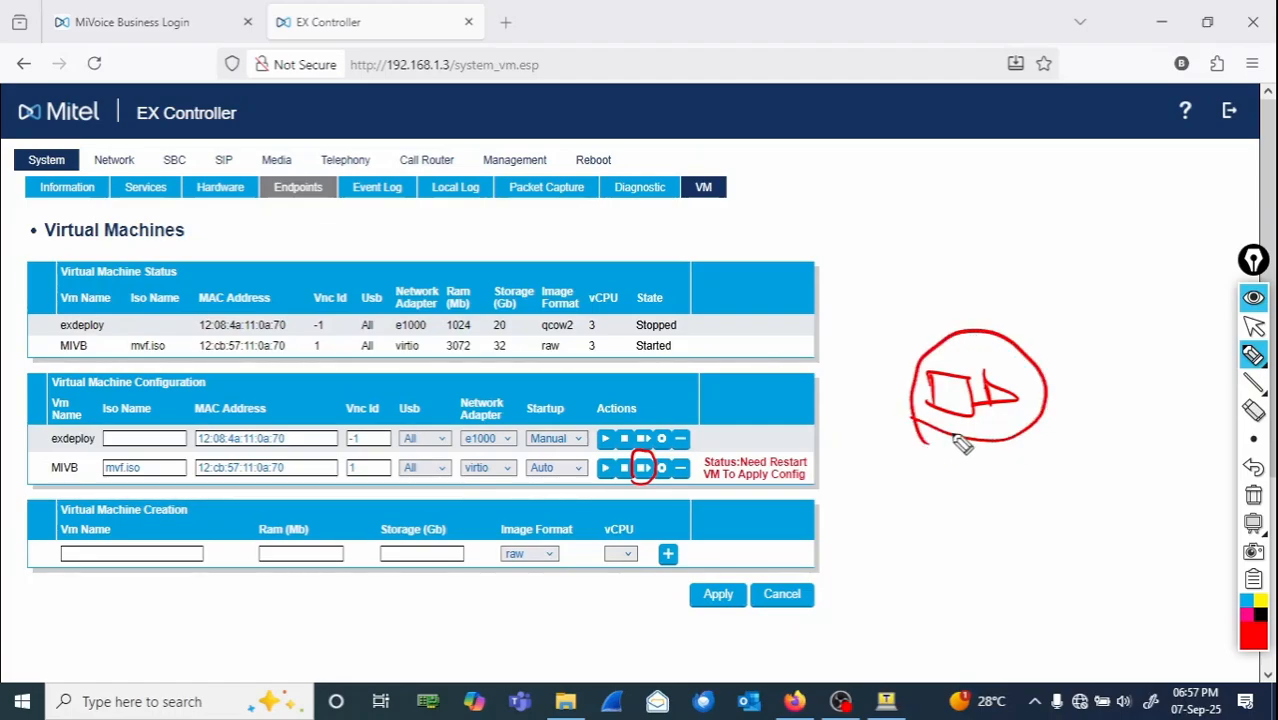
mouse_move(922, 470)
left_mouse_down()
mouse_move(990, 480)
mouse_move(992, 496)
left_mouse_up()
mouse_move(956, 544)
left_mouse_down()
mouse_move(1050, 546)
mouse_move(1052, 518)
left_mouse_up()
left_click_drag(860, 462, 913, 505)
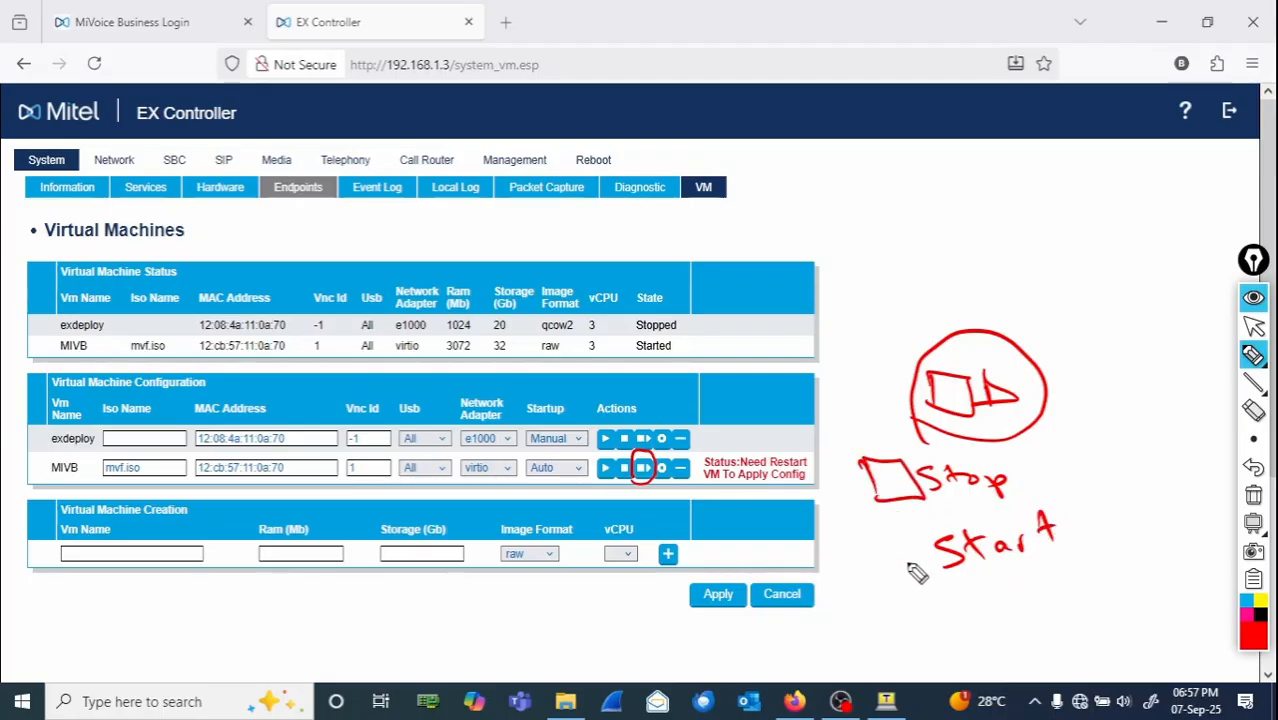
mouse_move(884, 548)
left_mouse_down()
mouse_move(886, 580)
mouse_move(938, 568)
mouse_move(884, 546)
left_mouse_up()
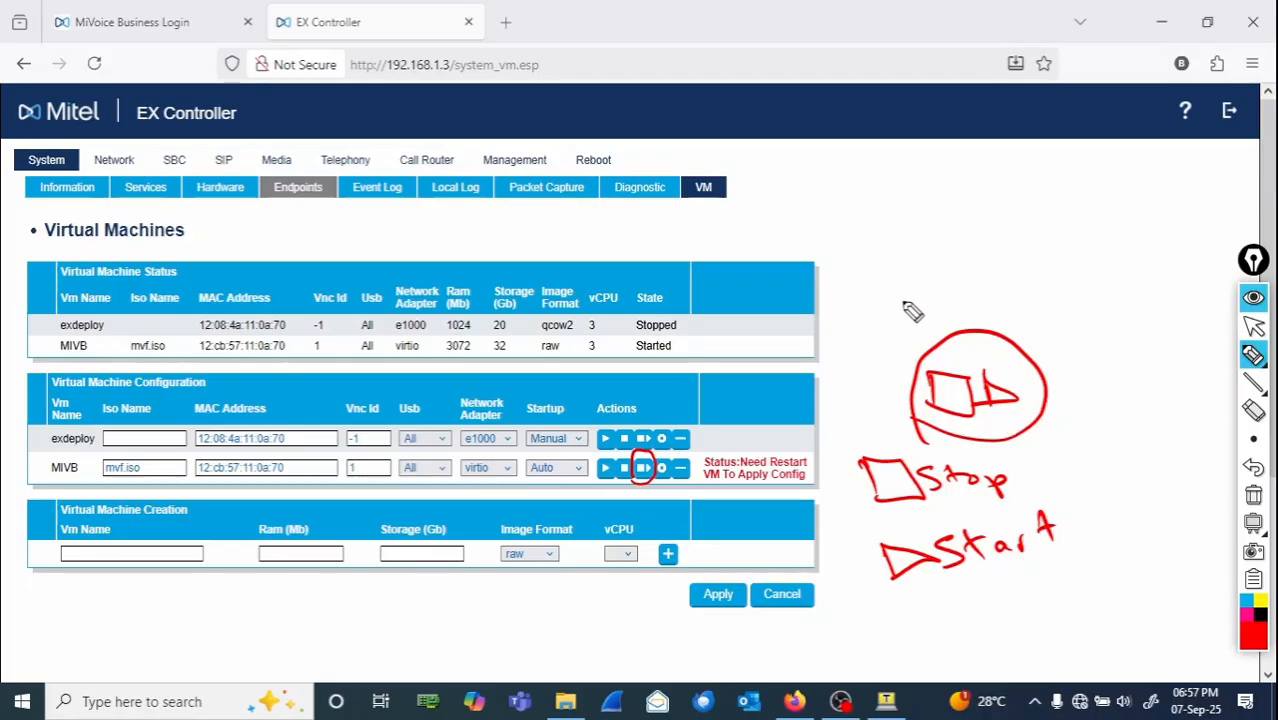
mouse_move(910, 294)
left_mouse_down()
mouse_move(945, 340)
mouse_move(958, 322)
mouse_move(1066, 298)
left_mouse_up()
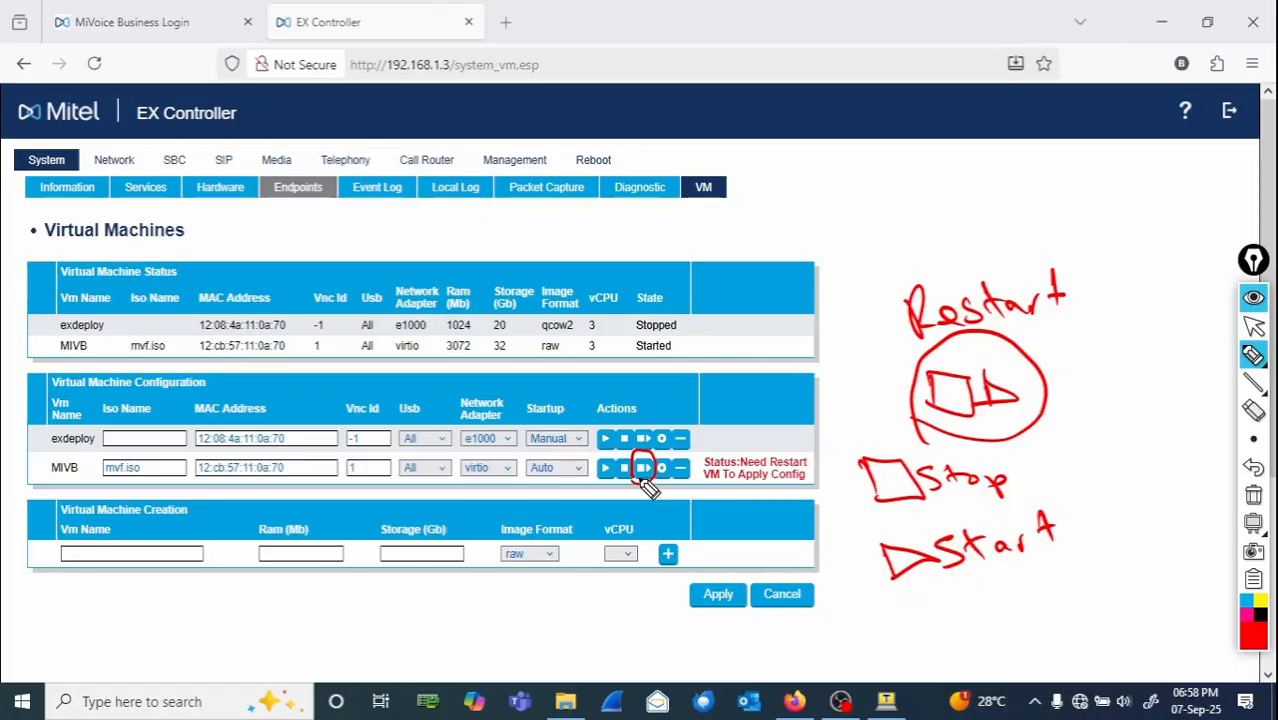
left_click(1254, 497)
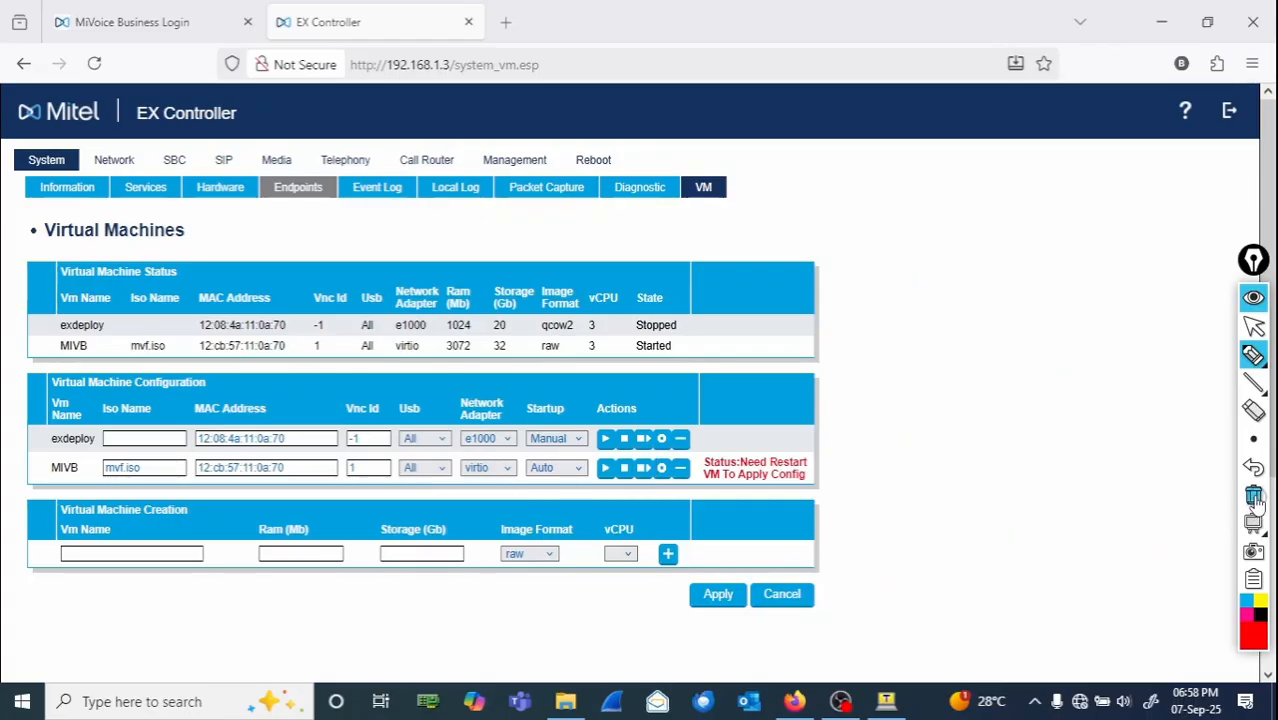
left_click(1256, 328)
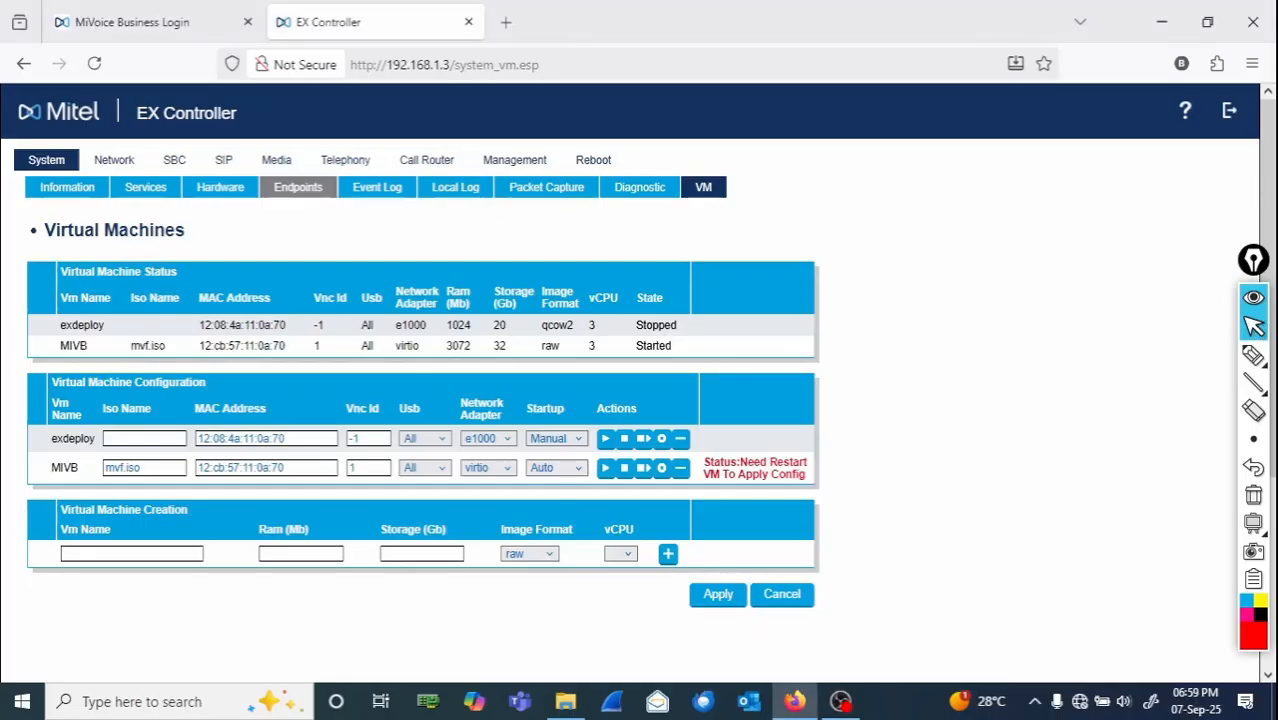
left_click(1253, 356)
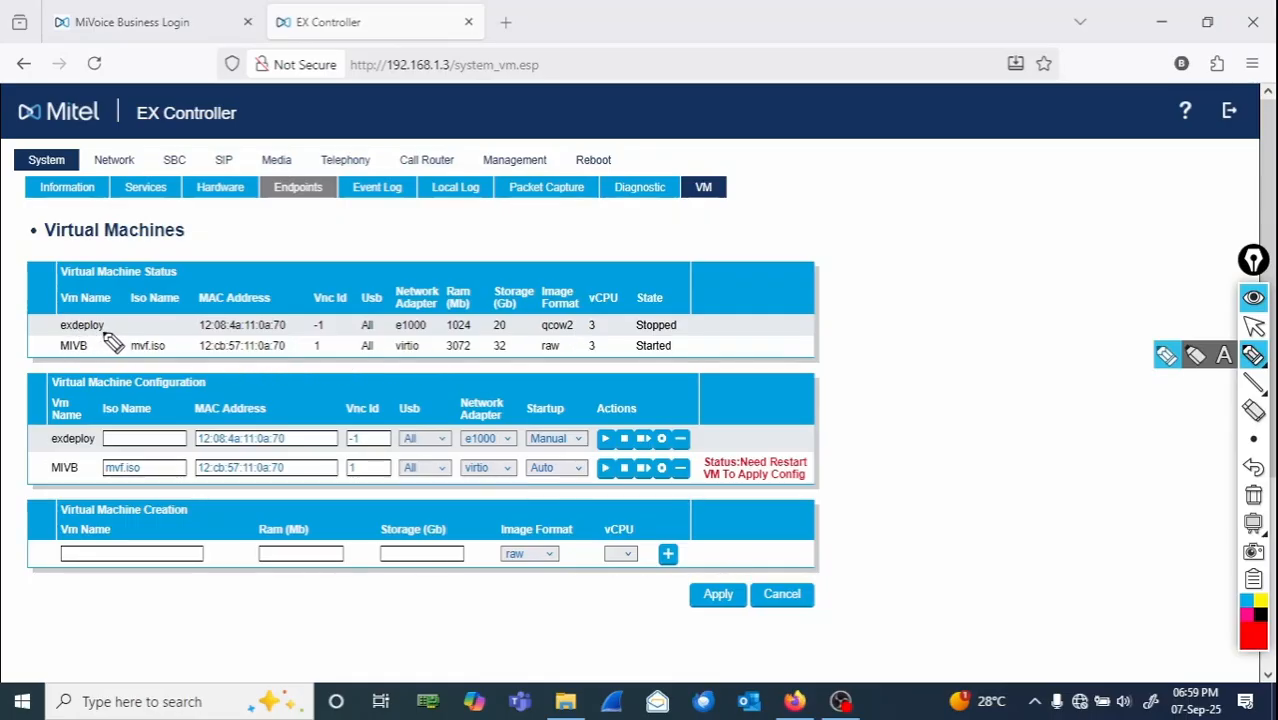
mouse_move(104, 332)
left_mouse_down()
mouse_move(58, 348)
mouse_move(318, 370)
mouse_move(722, 370)
mouse_move(704, 343)
mouse_move(645, 334)
mouse_move(78, 348)
left_mouse_up()
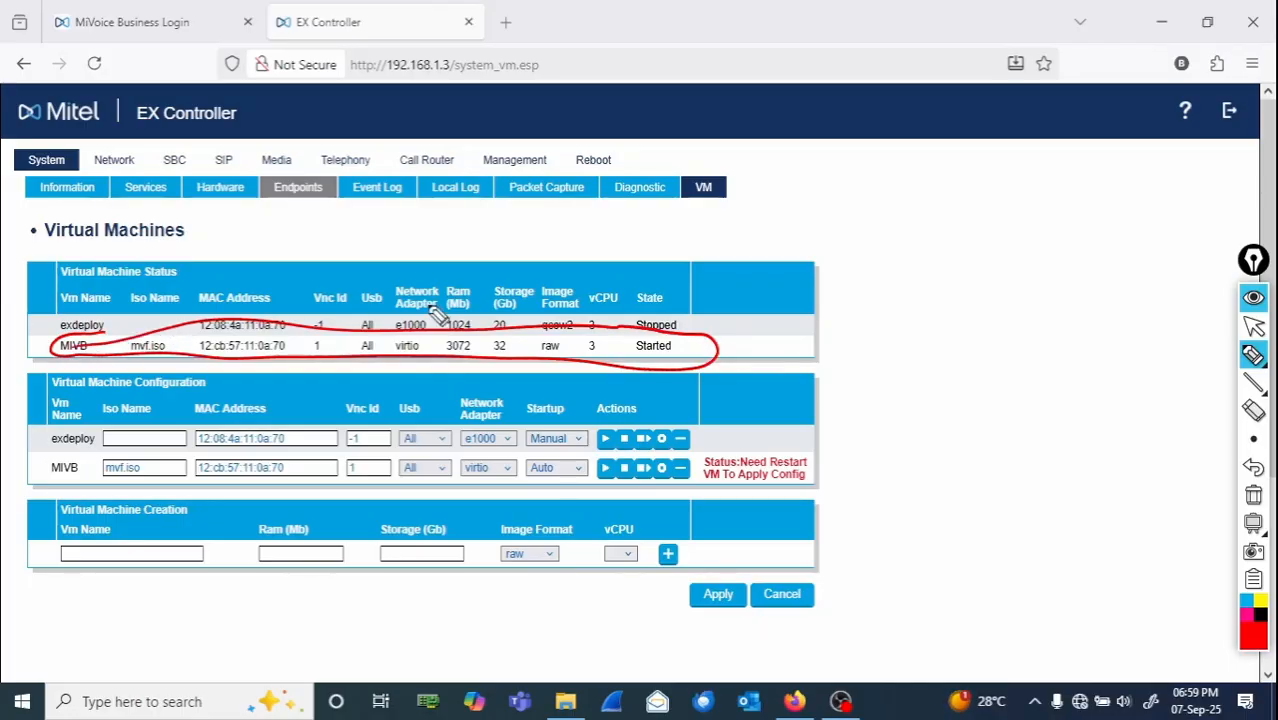
mouse_move(677, 281)
left_mouse_down()
mouse_move(612, 318)
mouse_move(632, 392)
mouse_move(680, 348)
mouse_move(664, 256)
left_mouse_up()
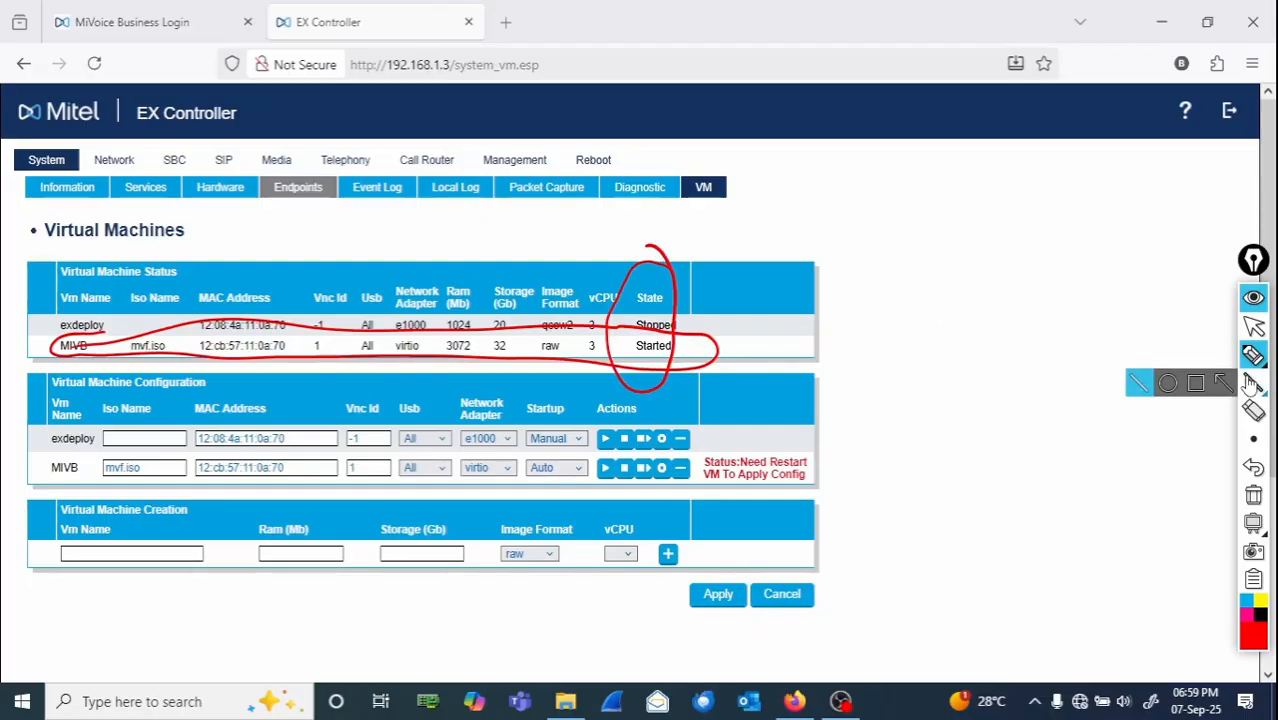
left_click(1253, 355)
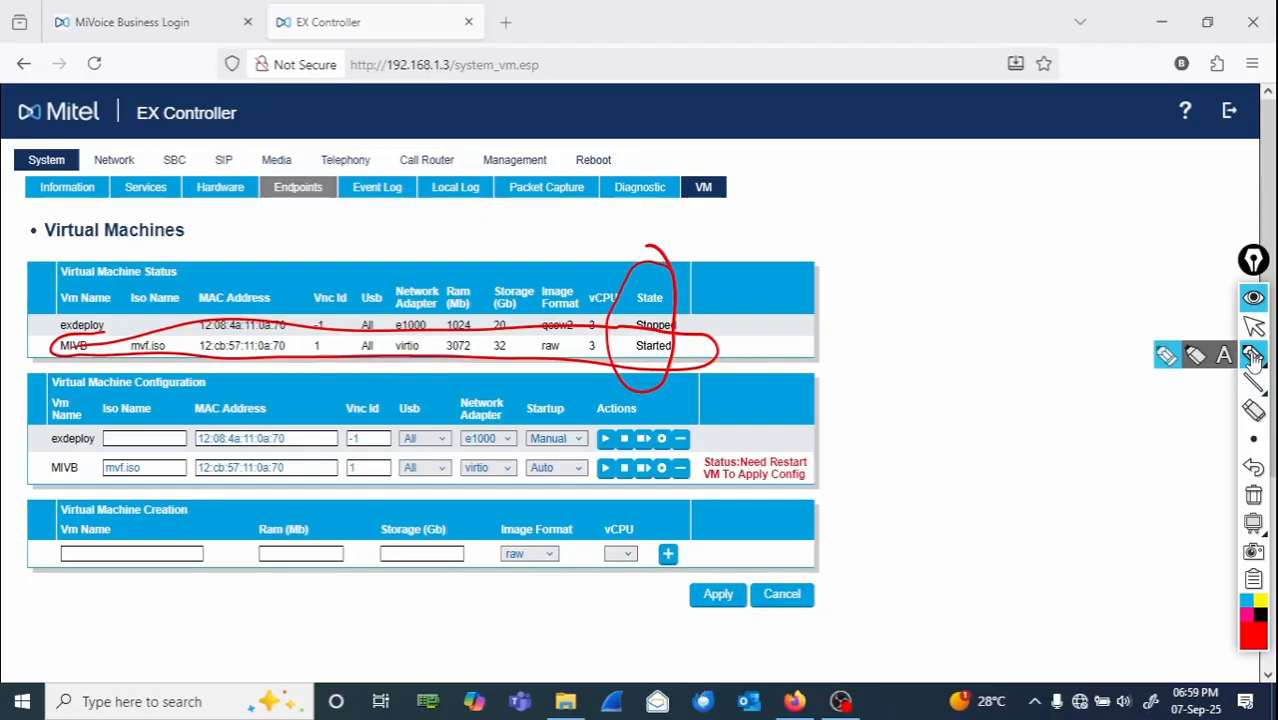
left_click(1253, 493)
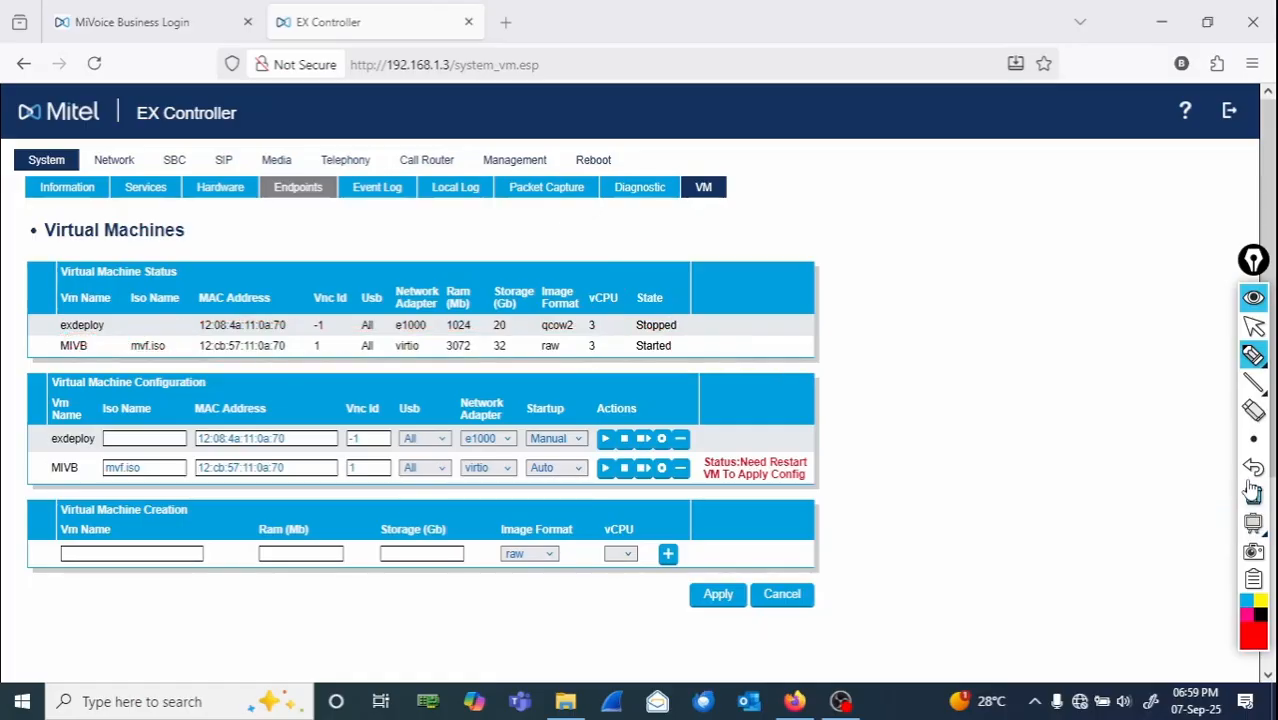
left_click(1256, 331)
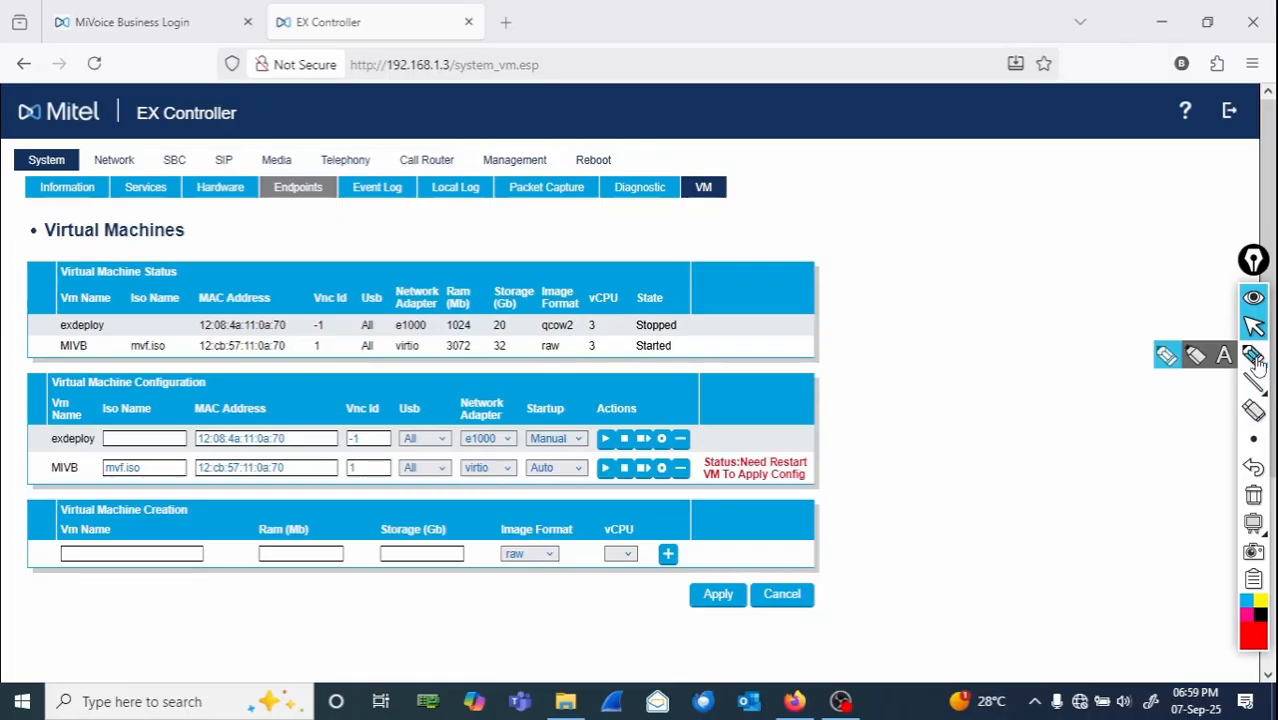
left_click(1253, 355)
mouse_move(844, 192)
left_mouse_down()
mouse_move(979, 188)
mouse_move(998, 204)
mouse_move(1056, 205)
mouse_move(1088, 190)
mouse_move(1120, 222)
mouse_move(1133, 207)
mouse_move(1213, 200)
mouse_move(1228, 212)
mouse_move(1240, 200)
left_mouse_up()
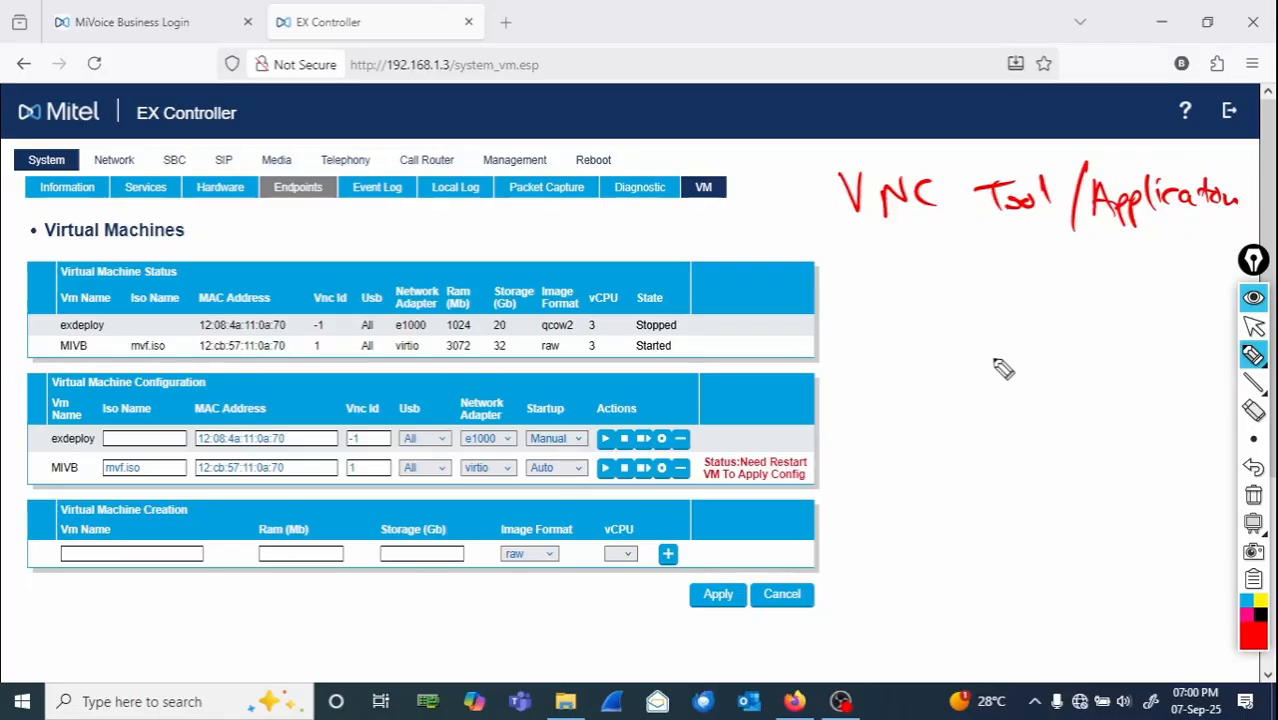
left_click(1253, 330)
- Search the computer's apps for vnc and launch VNC Viewer
left_click(145, 699)
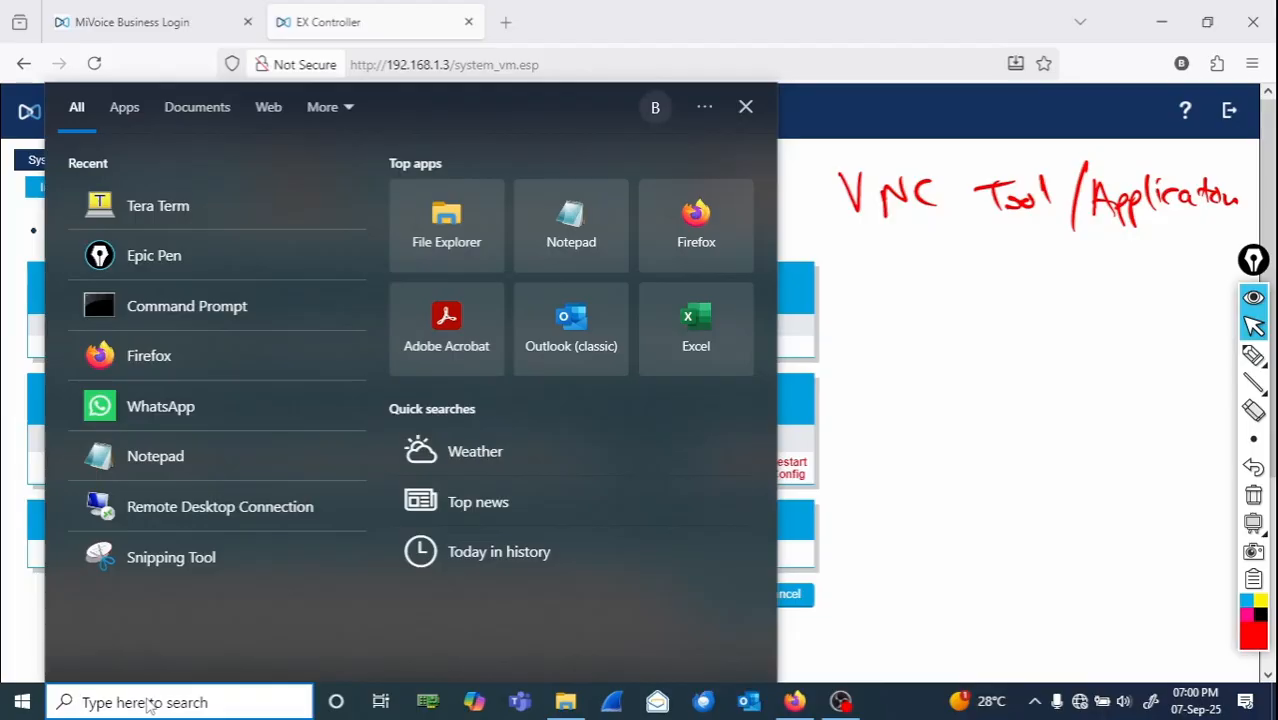
type("vnc")
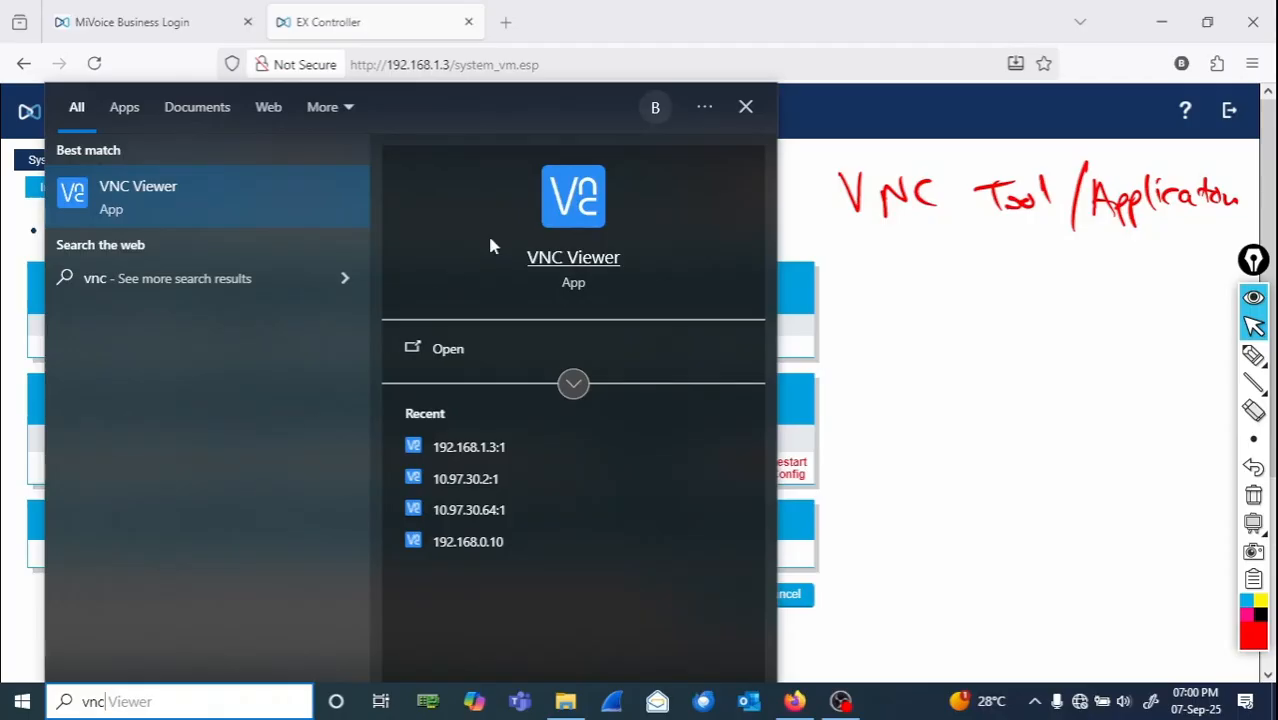
left_click(552, 201)
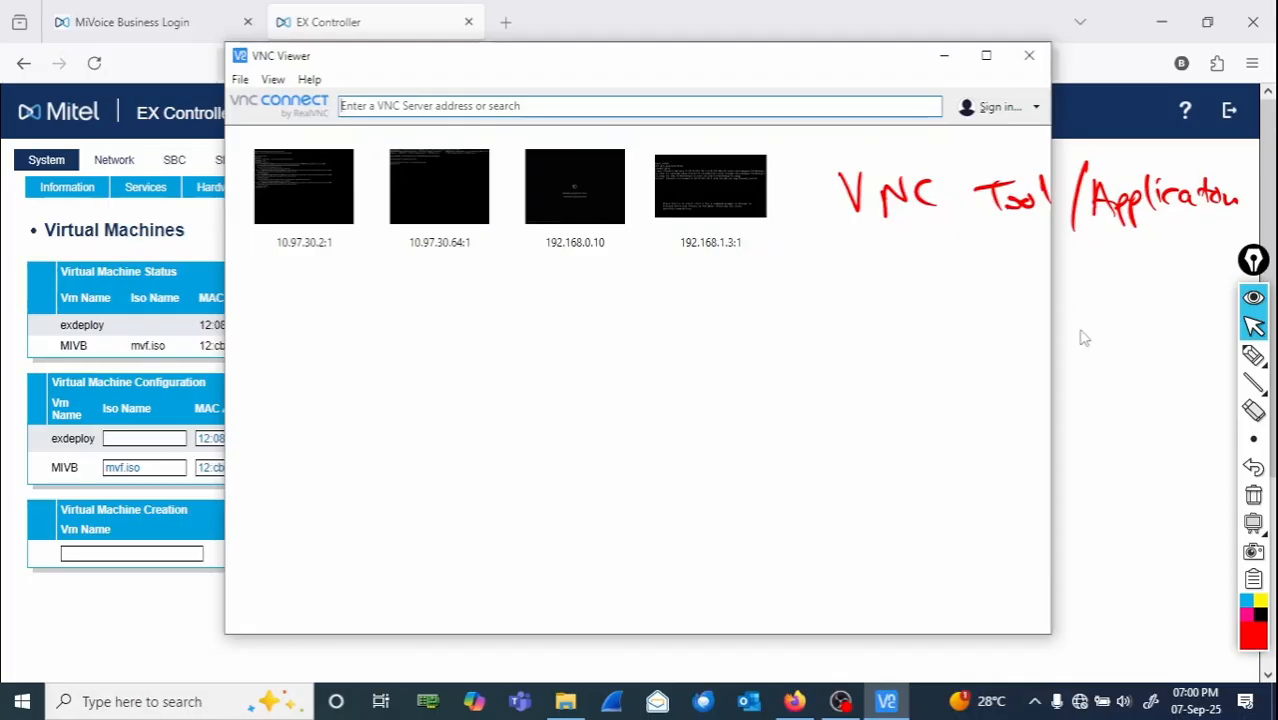
left_click(1254, 497)
left_click(1254, 498)
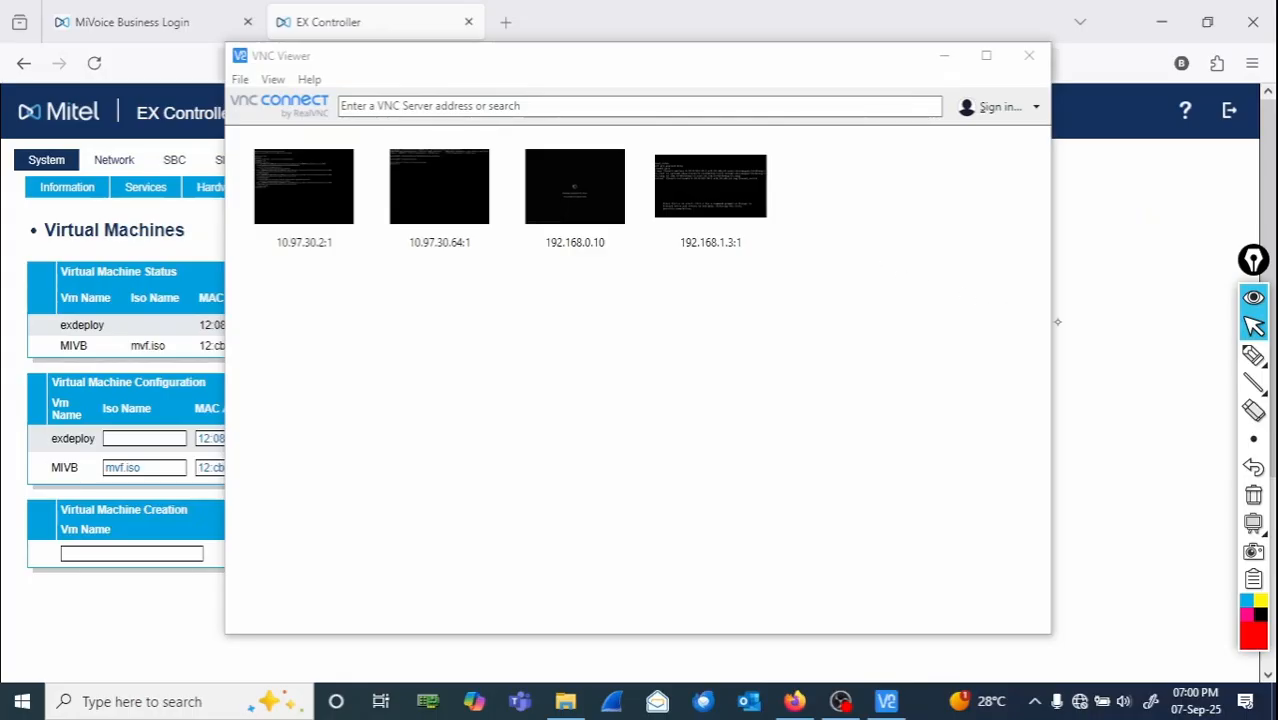
left_click(1254, 355)
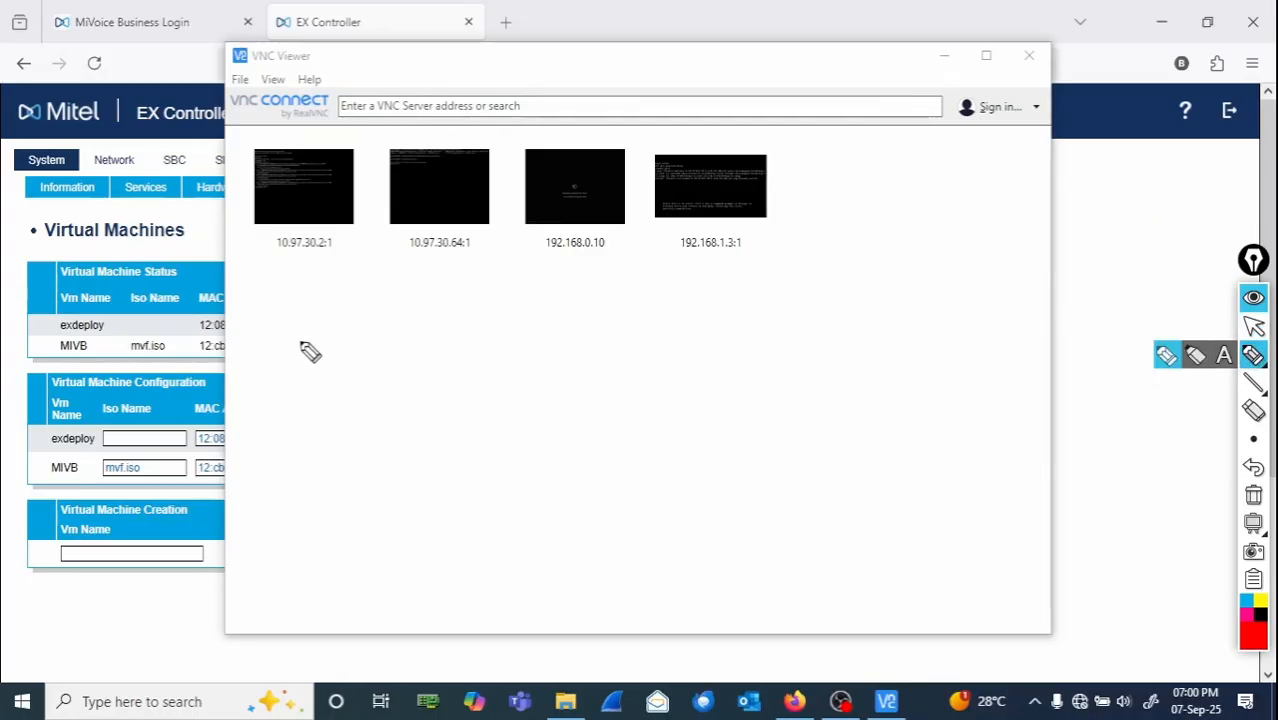
mouse_move(310, 352)
left_mouse_down()
mouse_move(357, 337)
mouse_move(345, 365)
left_mouse_up()
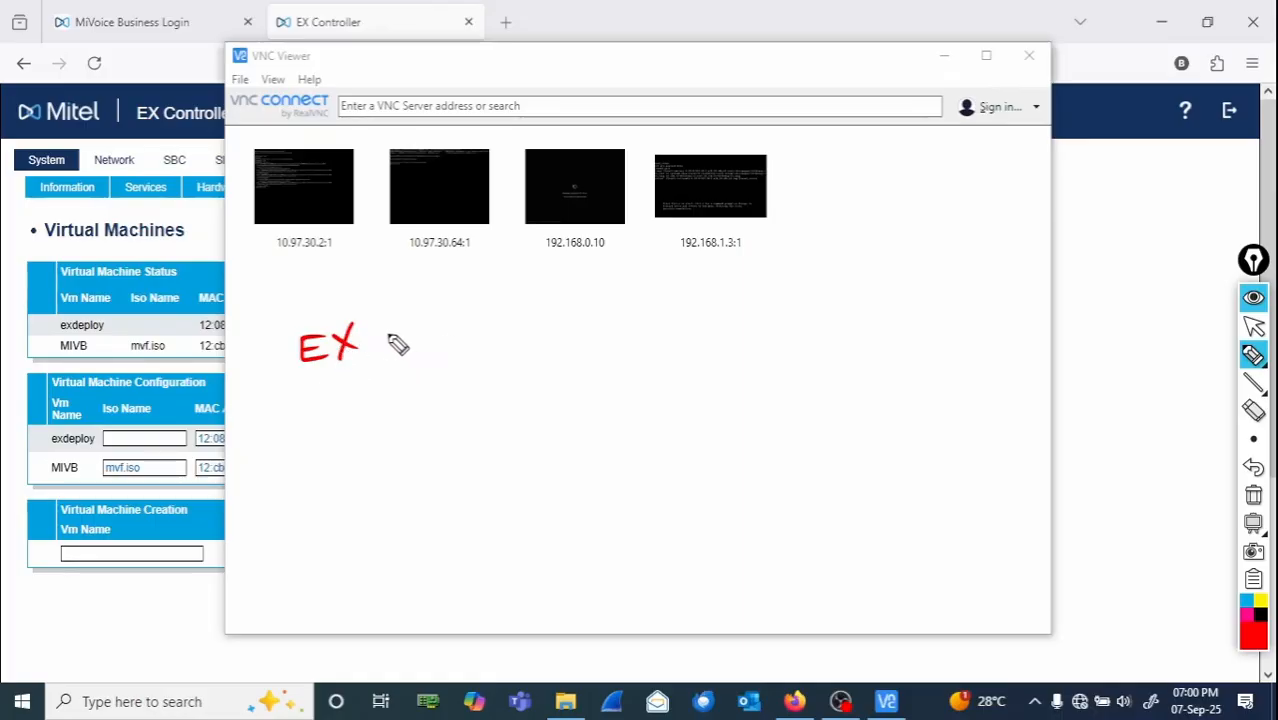
left_click_drag(392, 330, 396, 350)
mouse_move(405, 350)
left_mouse_down()
mouse_move(419, 334)
mouse_move(460, 345)
mouse_move(531, 326)
mouse_move(558, 338)
mouse_move(572, 302)
mouse_move(600, 325)
mouse_move(592, 334)
left_mouse_up()
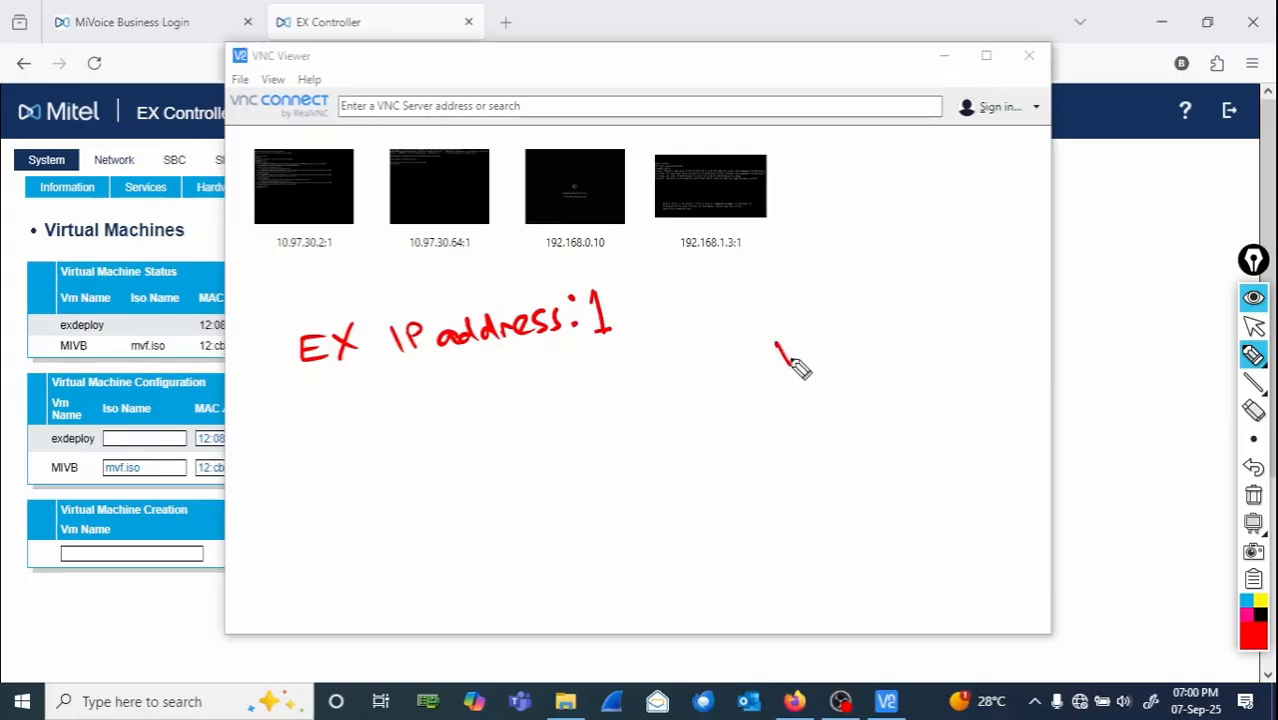
mouse_move(790, 366)
left_mouse_down()
mouse_move(836, 343)
mouse_move(920, 342)
left_mouse_up()
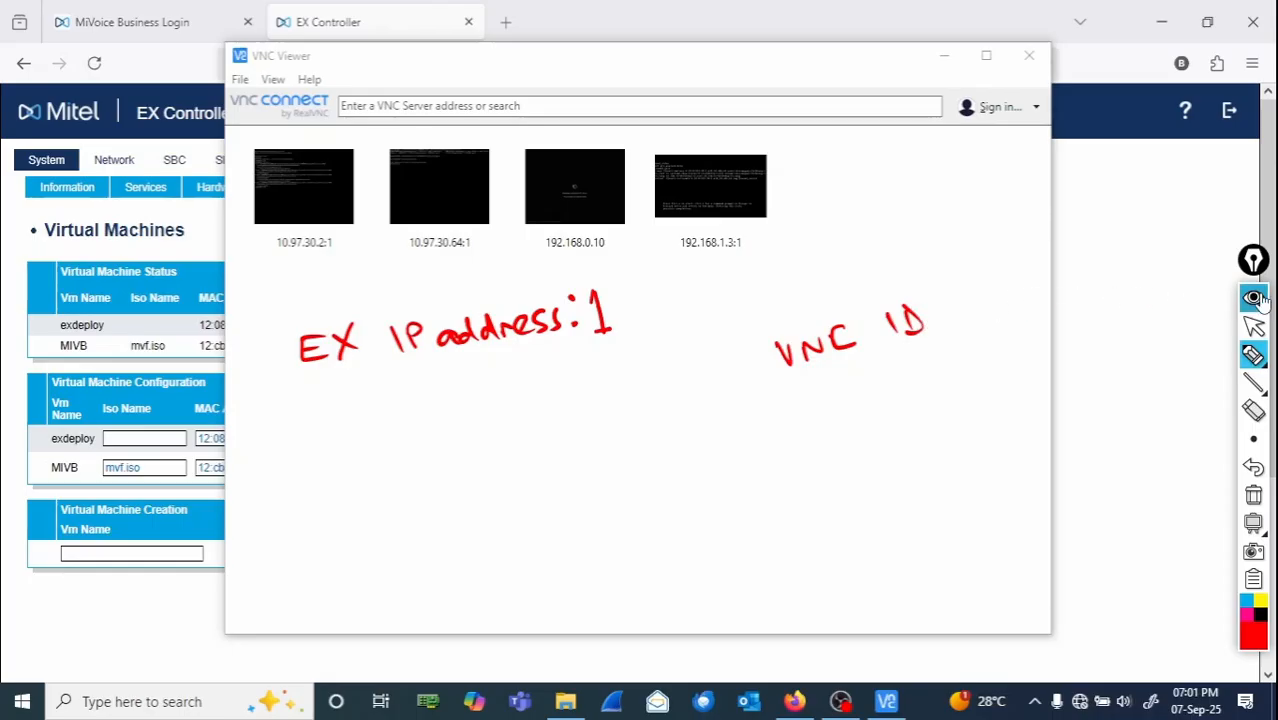
left_click(1255, 328)
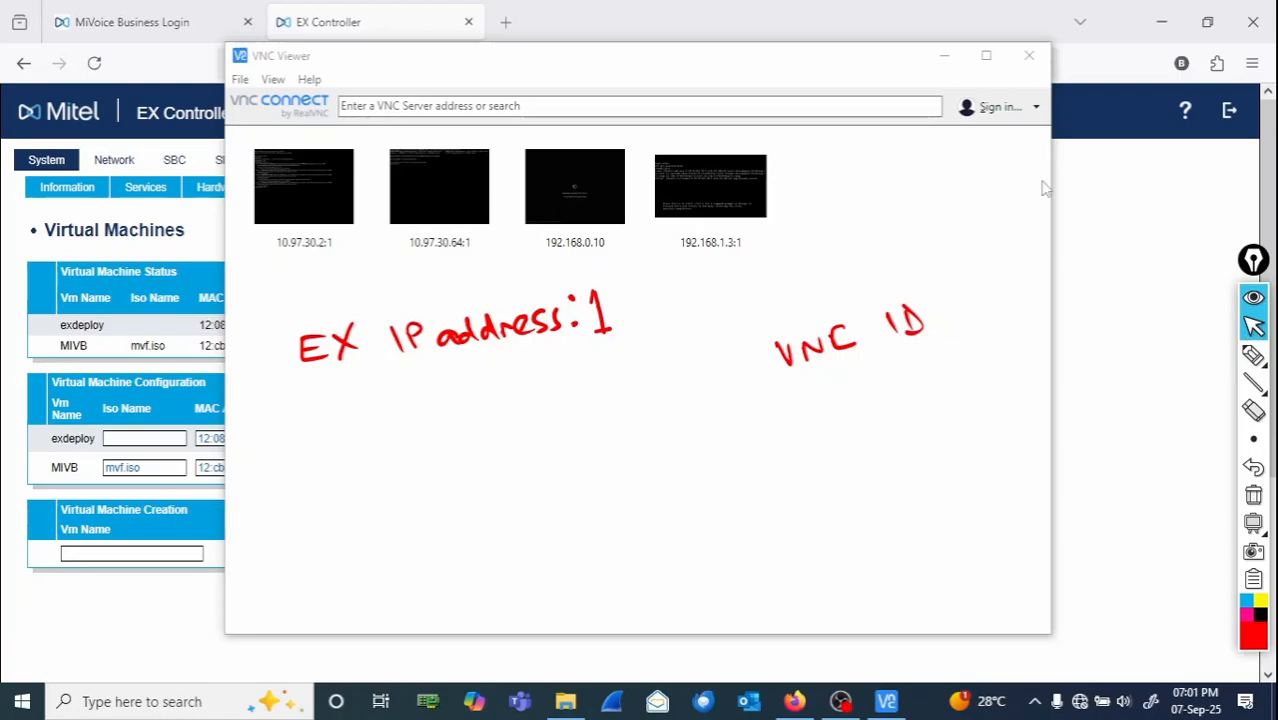
- Minimize the VNC Viewer window to return to the EX Controller's Virtual Machines page
left_click(945, 55)
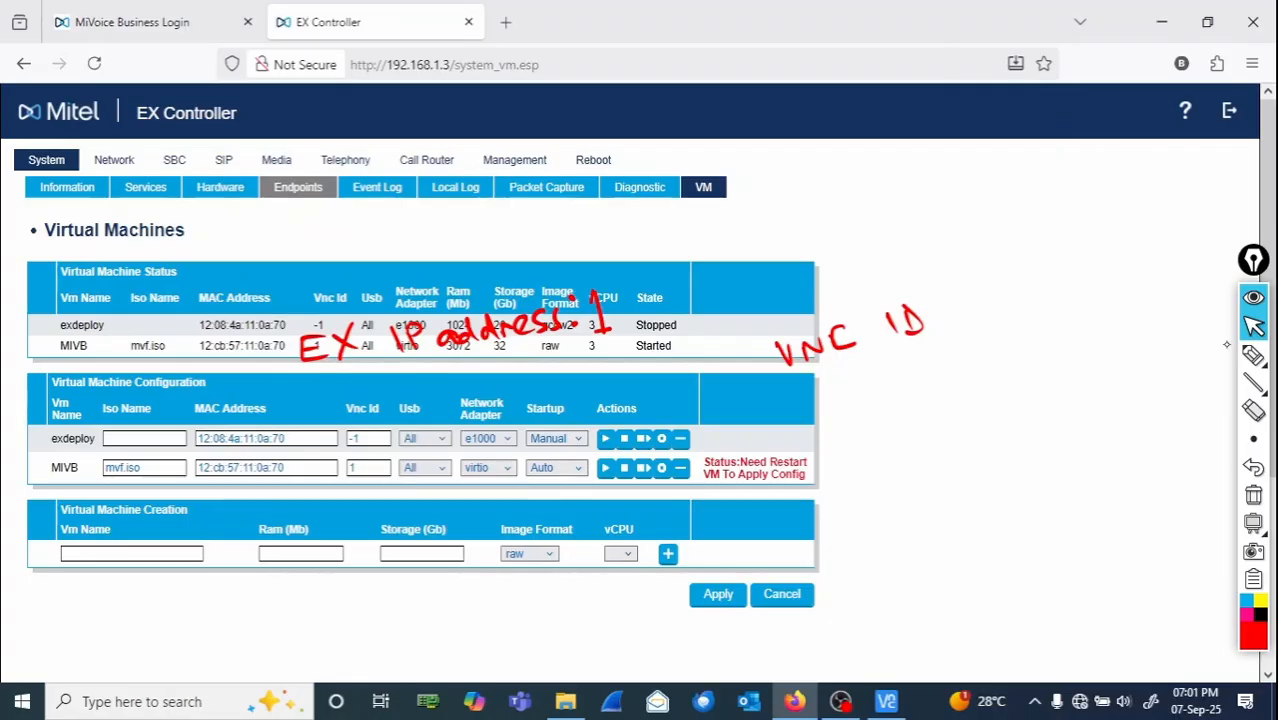
left_click(1253, 355)
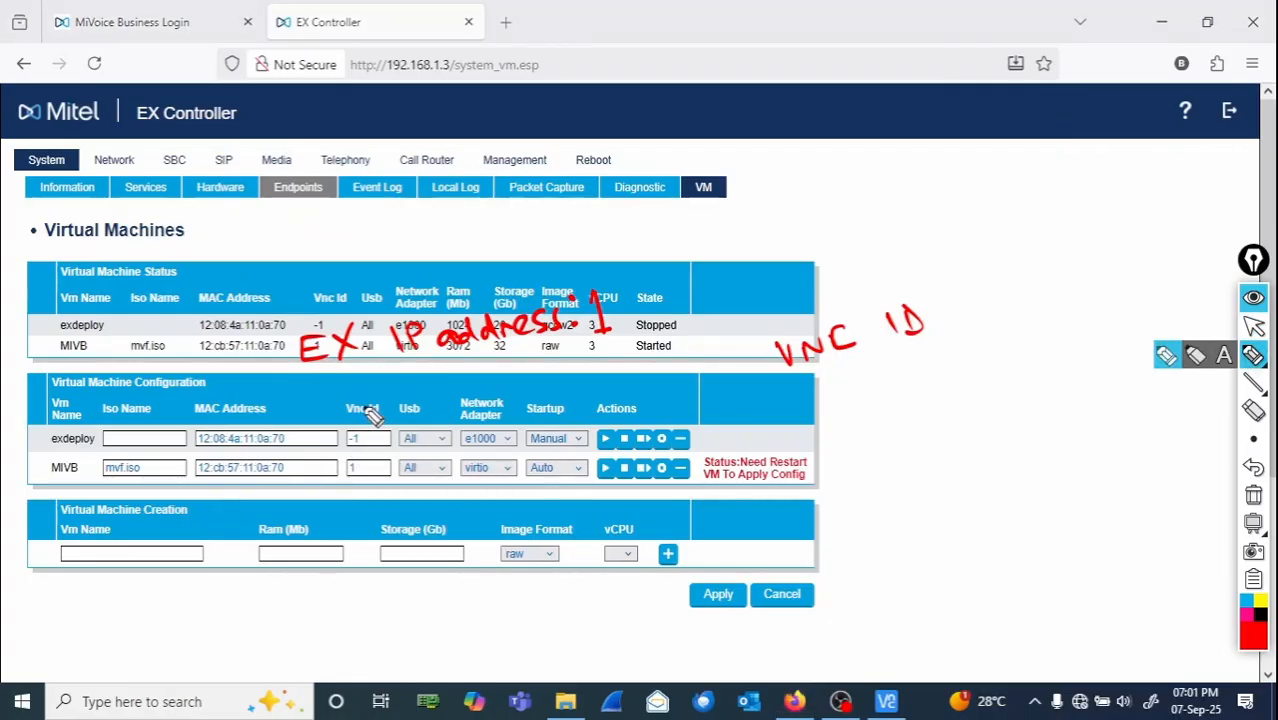
mouse_move(372, 416)
left_mouse_down()
mouse_move(338, 418)
mouse_move(388, 420)
mouse_move(378, 470)
mouse_move(338, 470)
mouse_move(376, 455)
left_mouse_up()
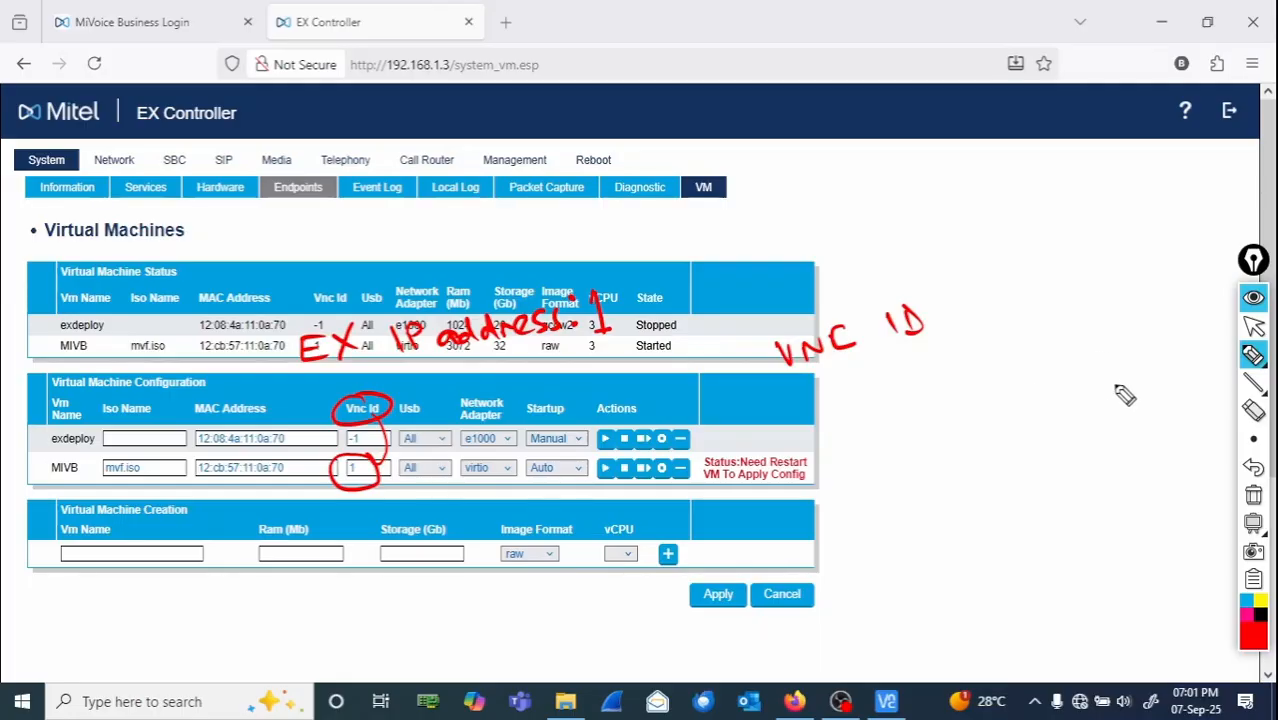
- Bring the VNC Viewer window back in front of the EX Controller page
left_click(1254, 330)
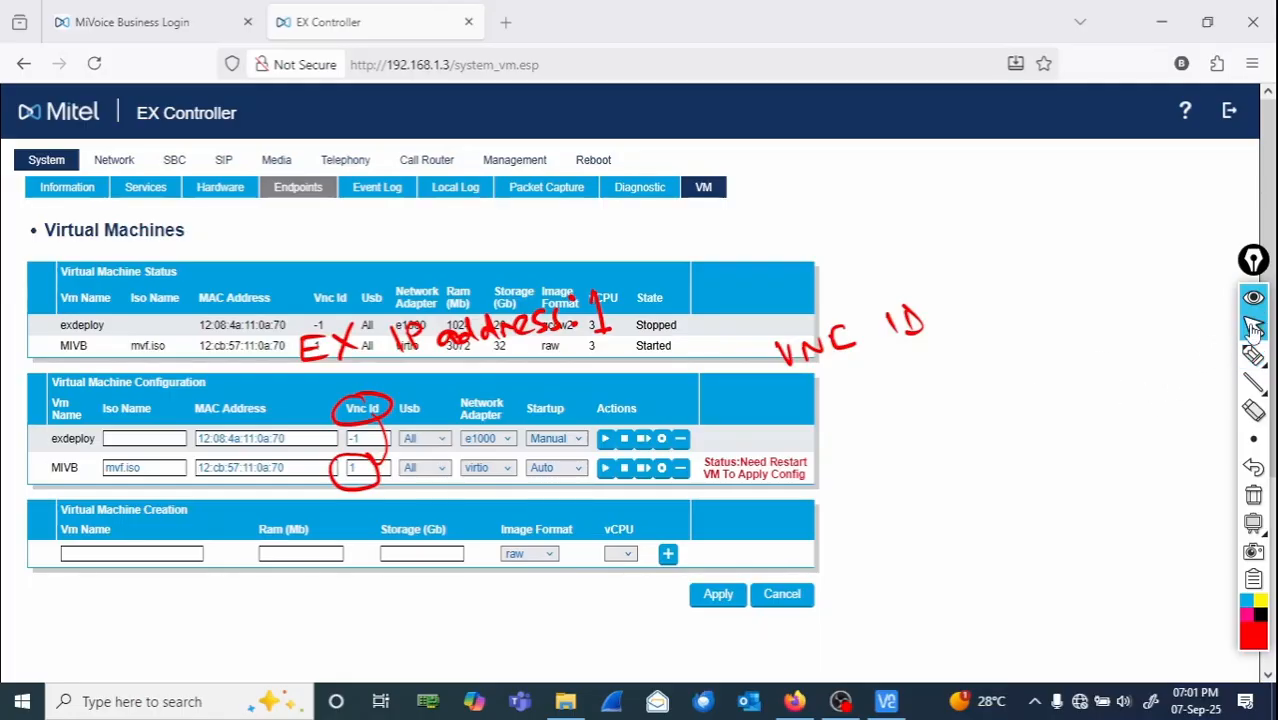
left_click(1254, 500)
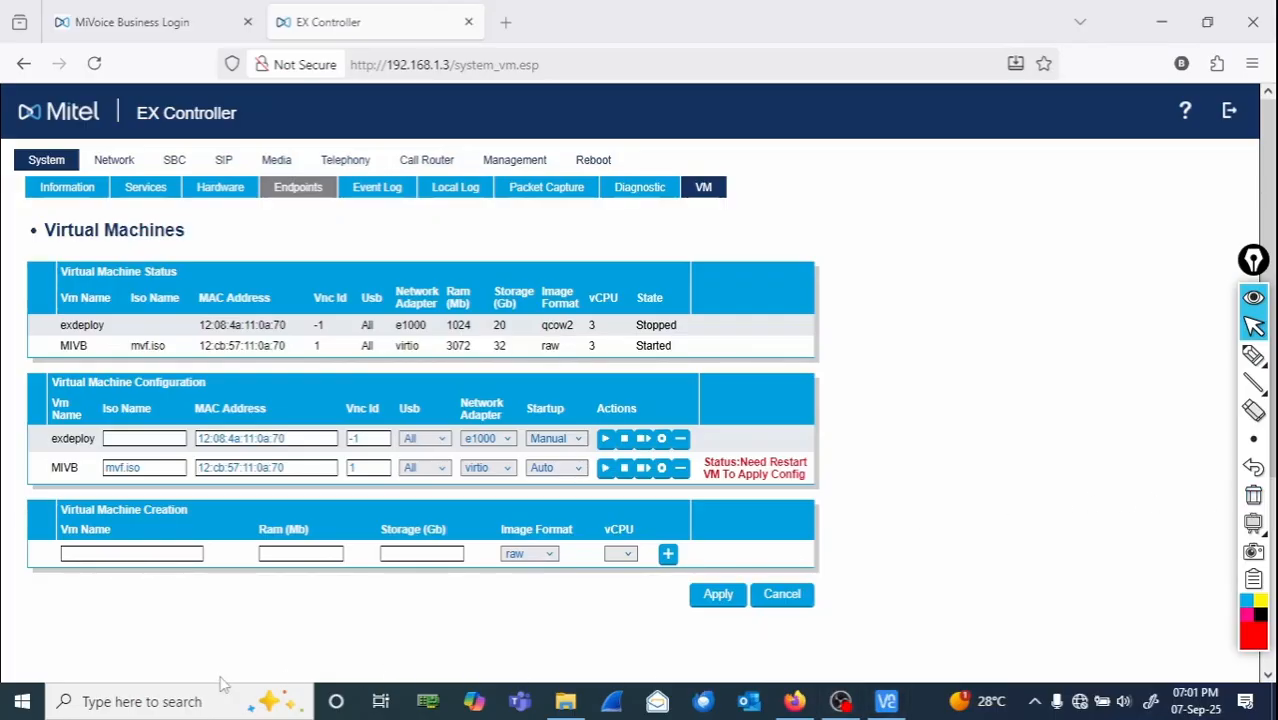
left_click(886, 701)
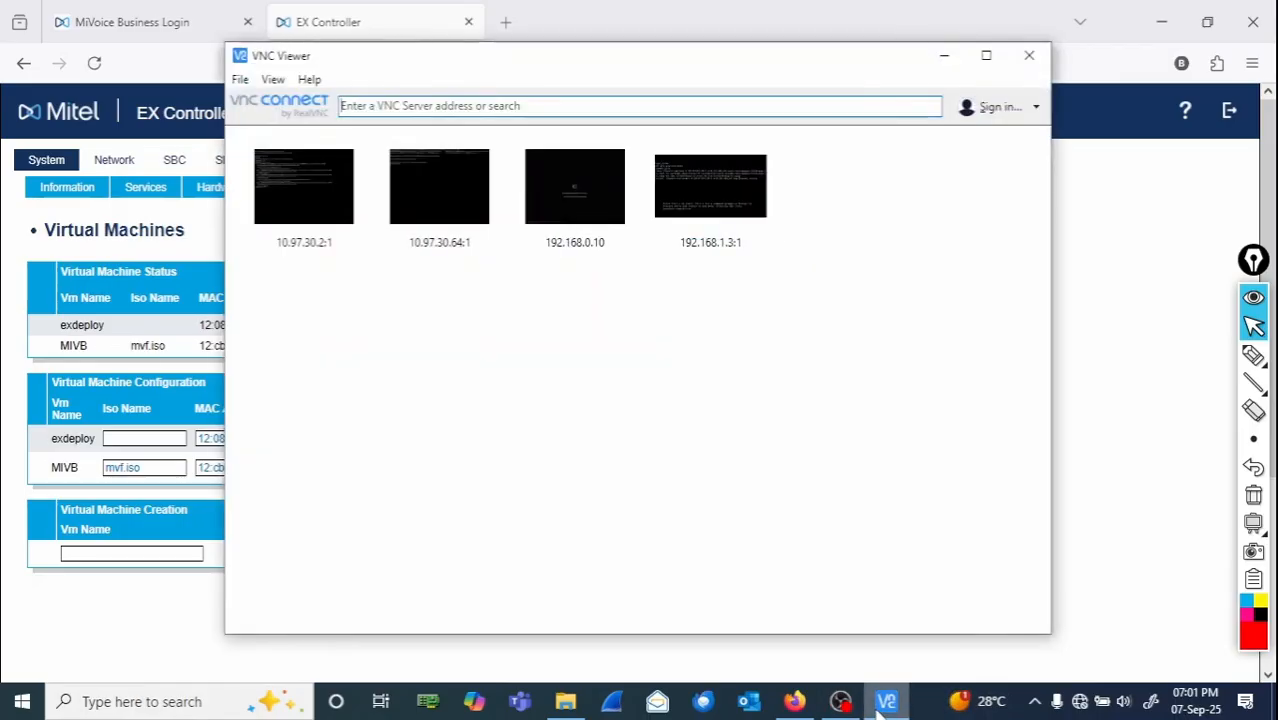
left_click(1253, 356)
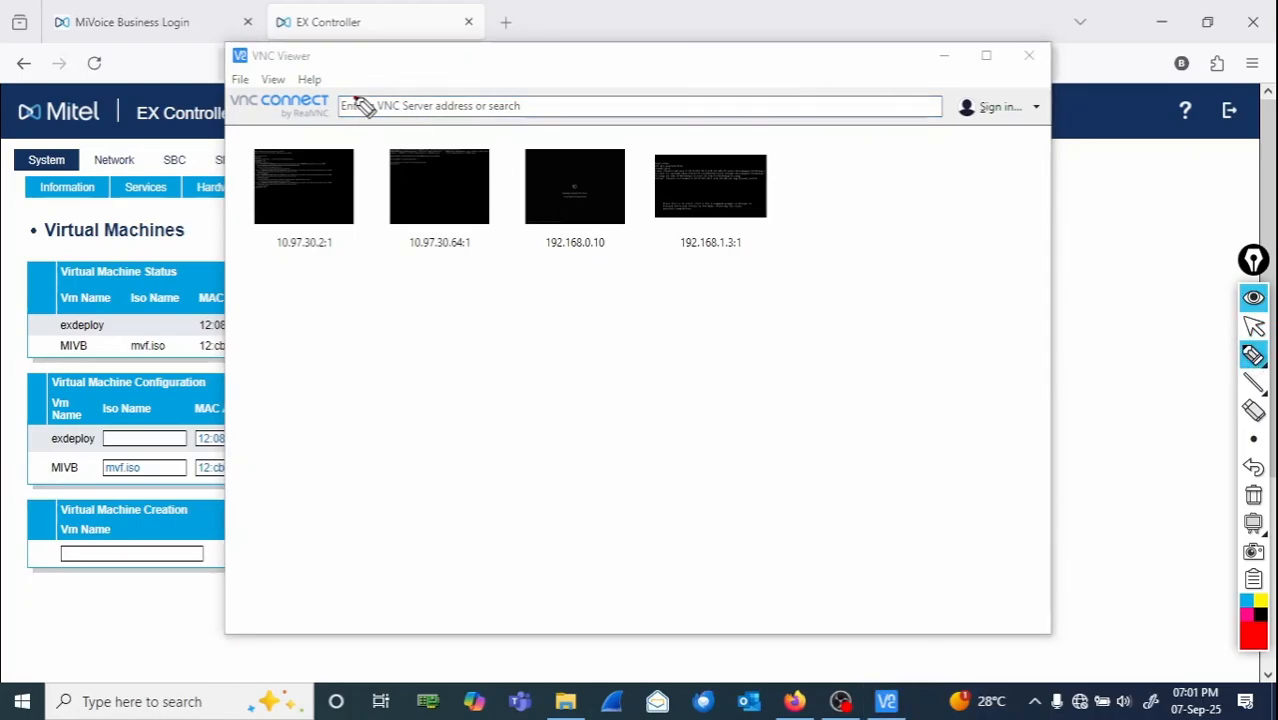
left_click_drag(357, 100, 590, 113)
left_click(573, 98)
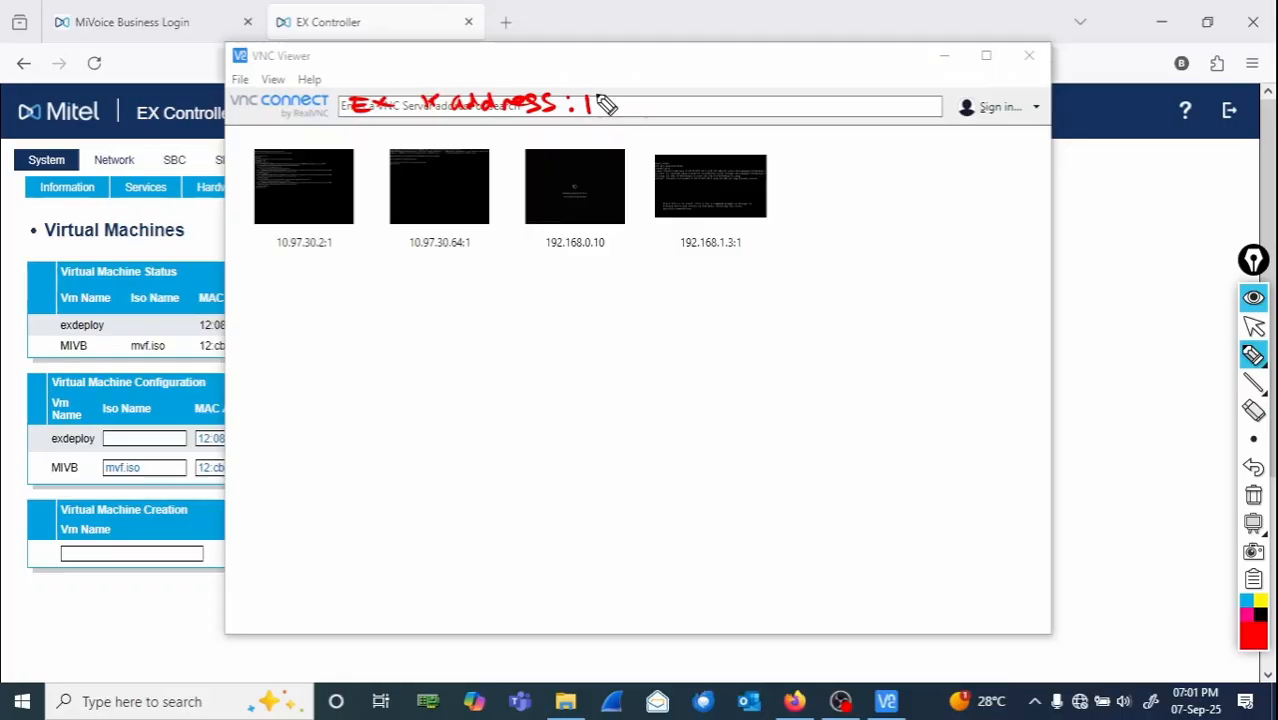
left_click_drag(320, 382, 575, 462)
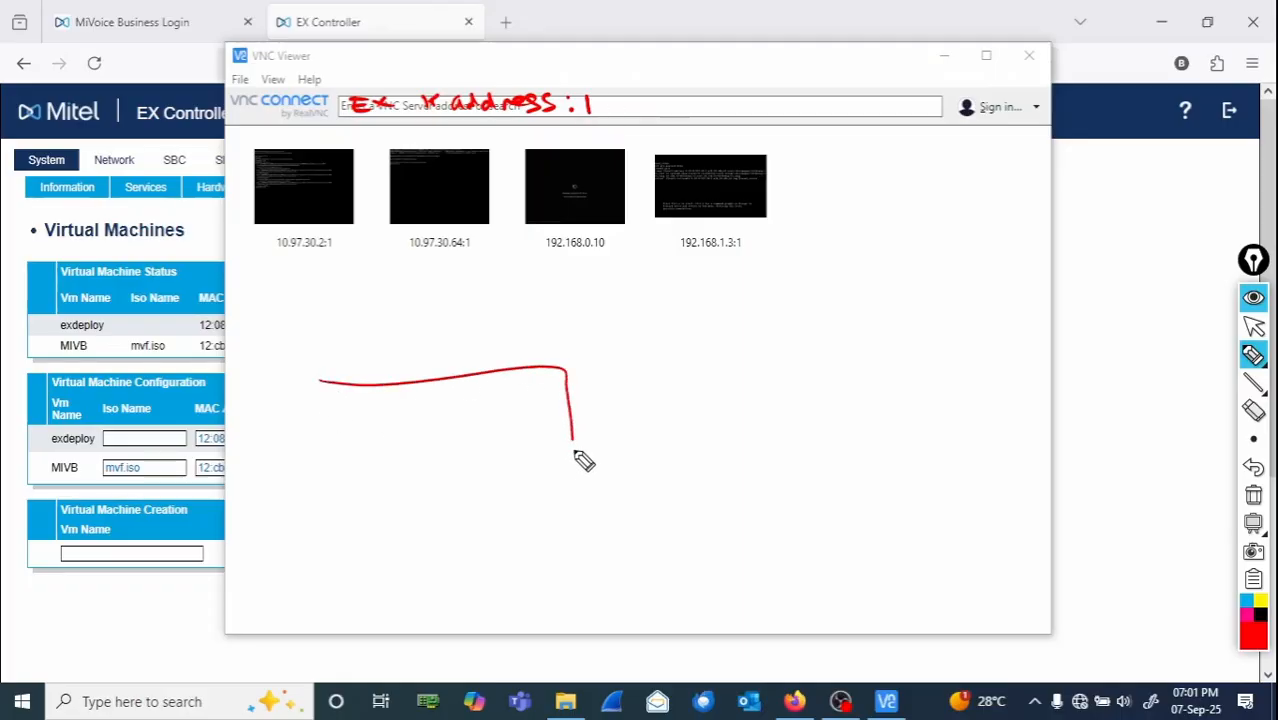
mouse_move(300, 362)
left_mouse_down()
mouse_move(505, 533)
mouse_move(565, 435)
left_mouse_up()
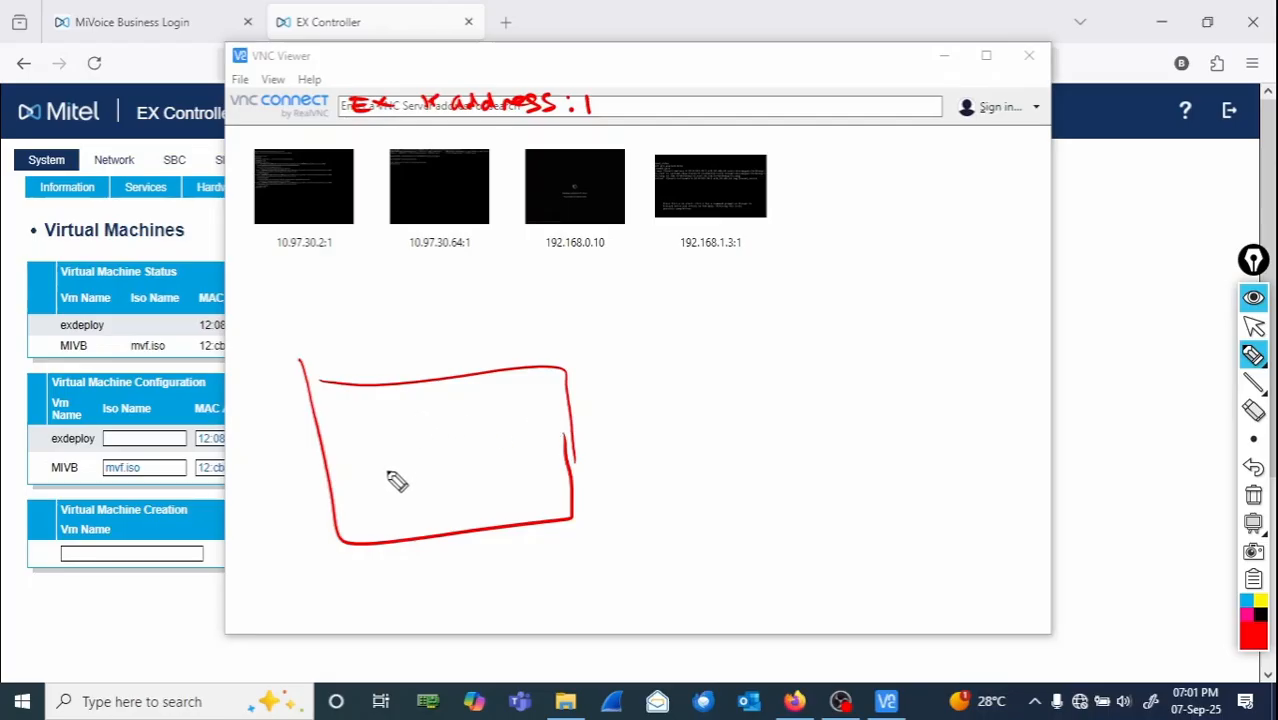
left_click_drag(324, 472, 560, 445)
mouse_move(348, 437)
left_mouse_down()
mouse_move(525, 399)
mouse_move(488, 436)
left_mouse_up()
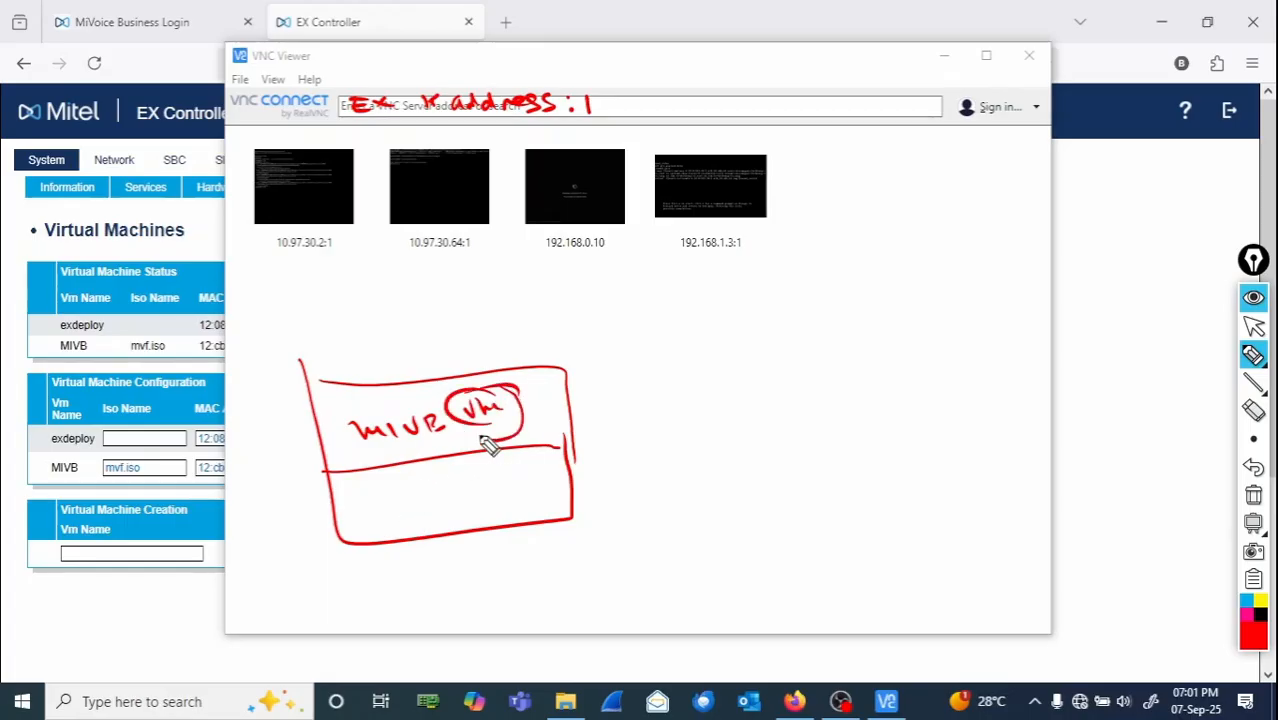
mouse_move(362, 498)
left_mouse_down()
mouse_move(376, 518)
mouse_move(494, 513)
mouse_move(482, 505)
mouse_move(566, 480)
left_mouse_up()
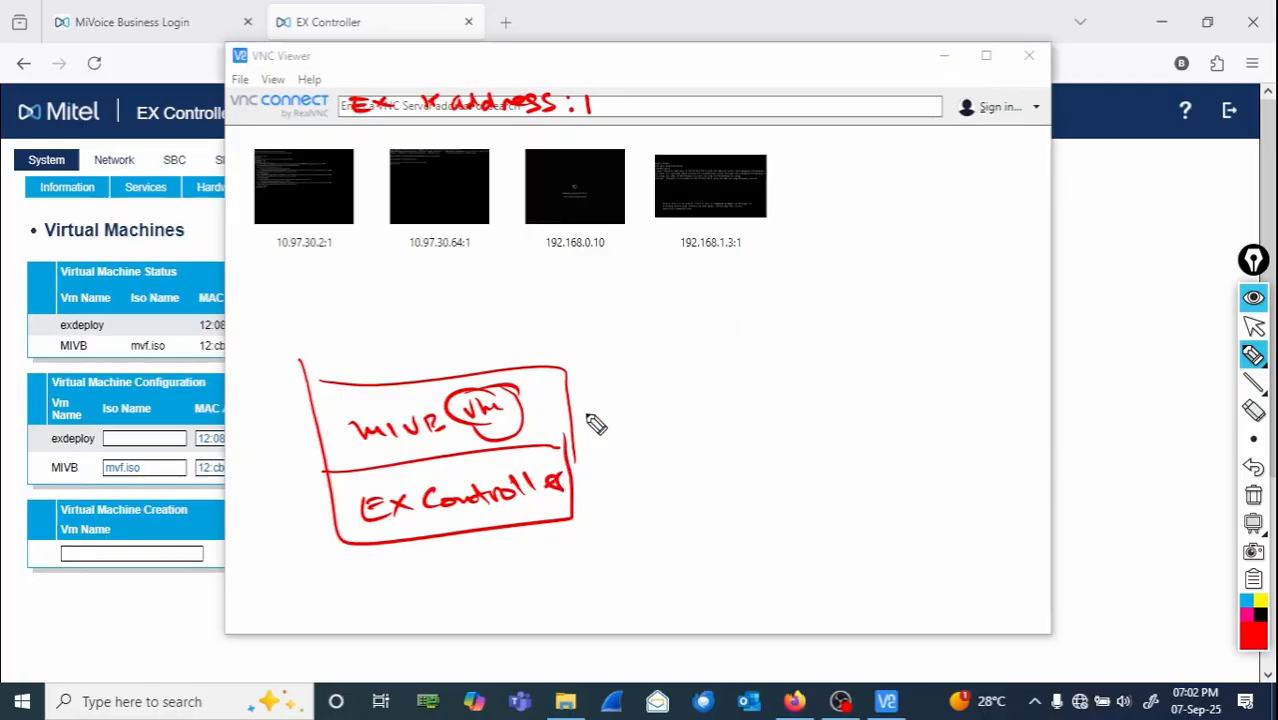
left_click_drag(540, 406, 812, 365)
left_click(776, 392)
mouse_move(572, 492)
left_mouse_down()
mouse_move(705, 478)
mouse_move(721, 456)
mouse_move(829, 434)
mouse_move(834, 452)
left_mouse_up()
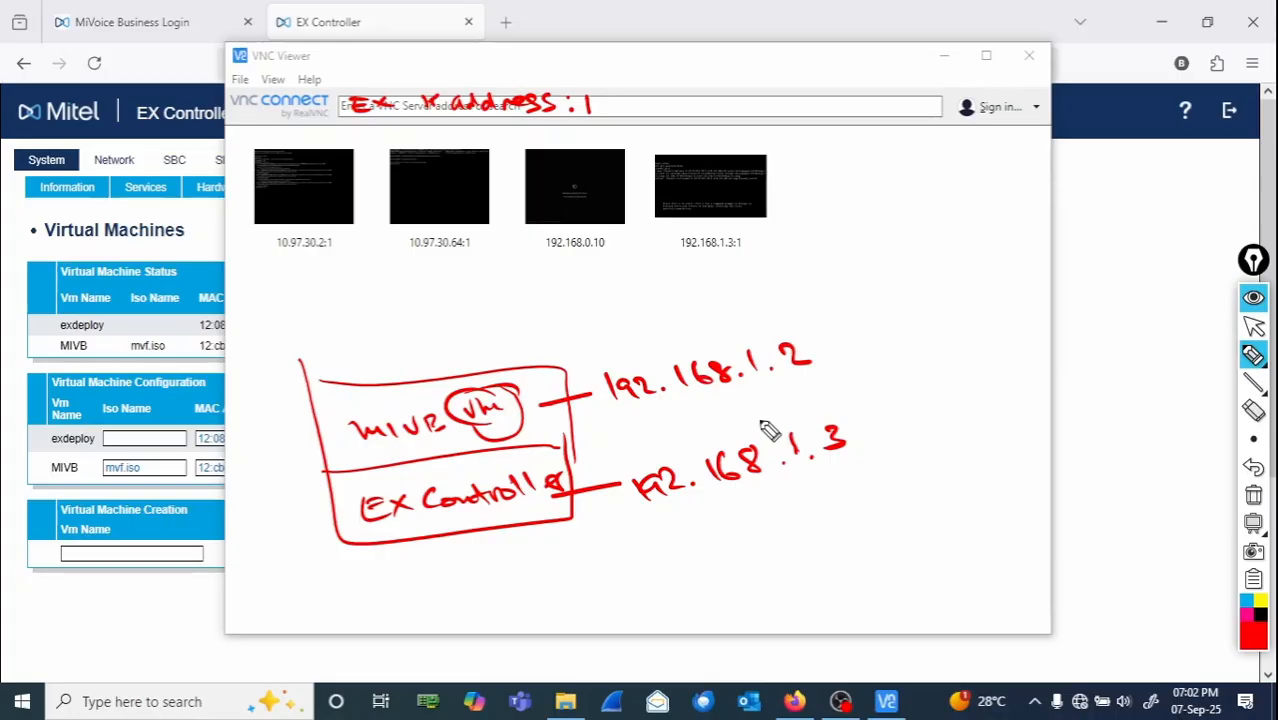
mouse_move(629, 461)
left_mouse_down()
mouse_move(711, 541)
mouse_move(756, 400)
mouse_move(626, 446)
left_mouse_up()
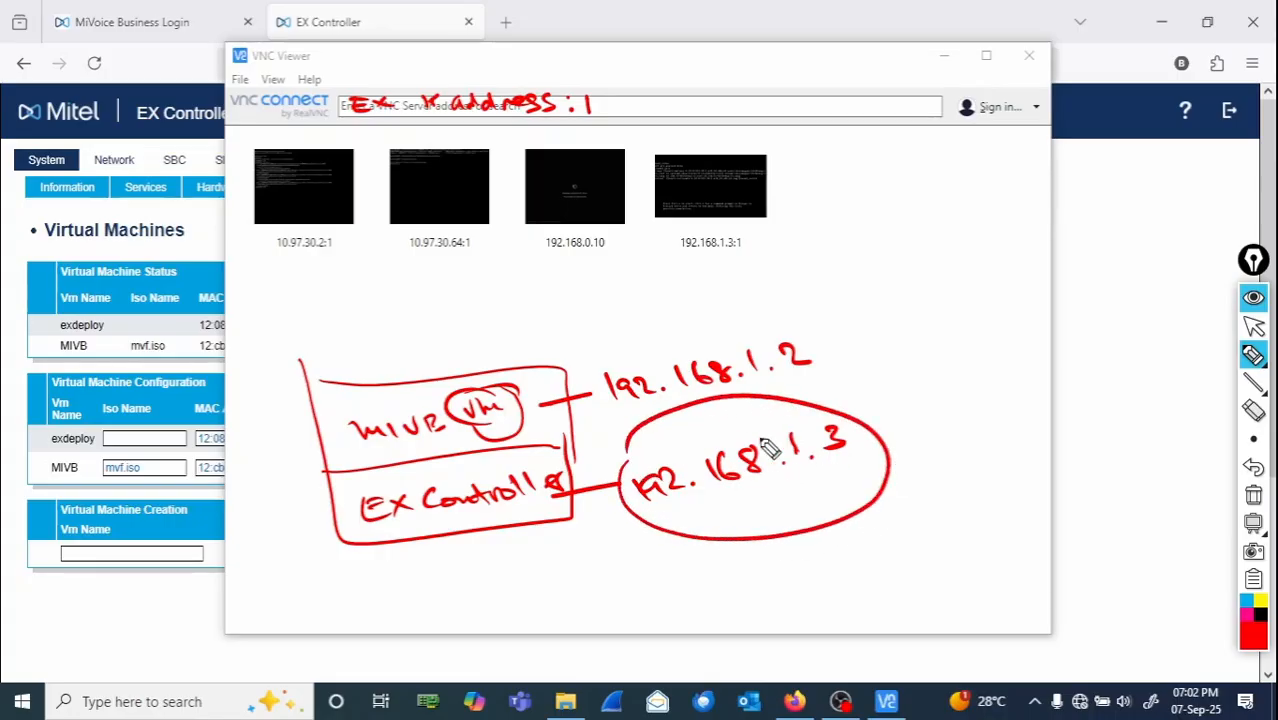
left_click(878, 405)
left_click(885, 428)
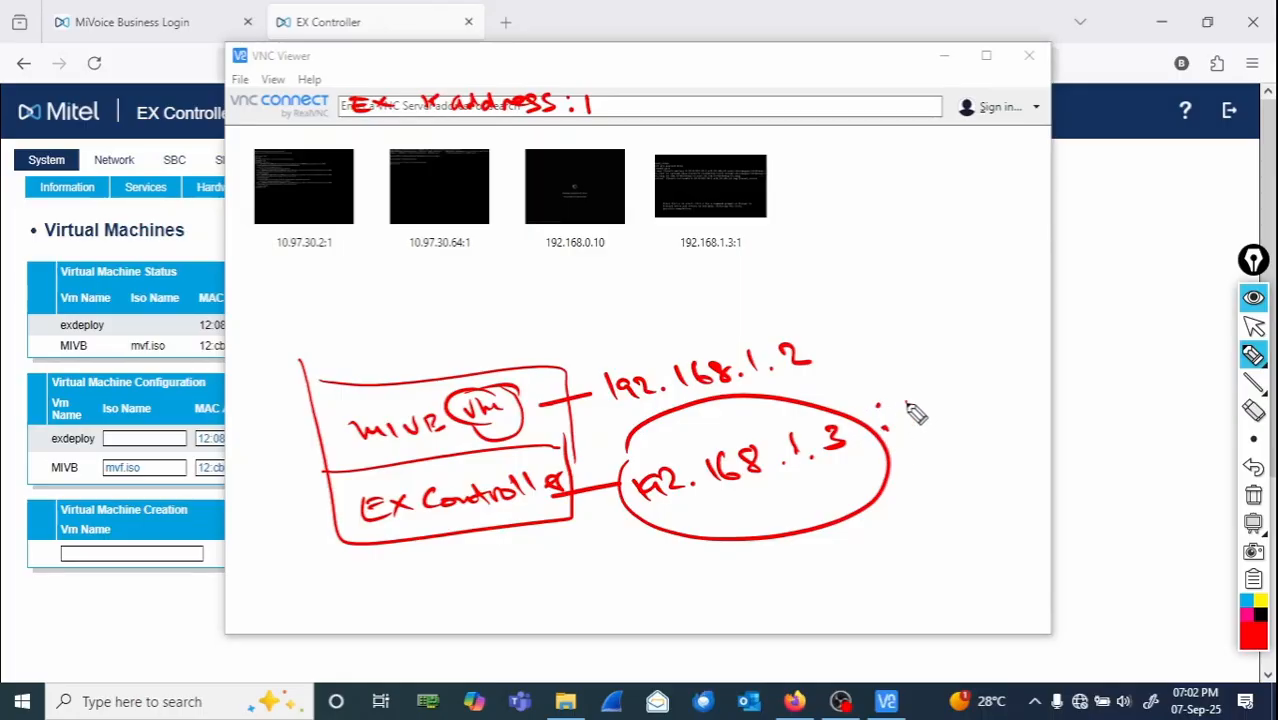
mouse_move(911, 400)
left_mouse_down()
mouse_move(911, 429)
mouse_move(897, 420)
left_mouse_up()
left_click_drag(903, 431, 929, 428)
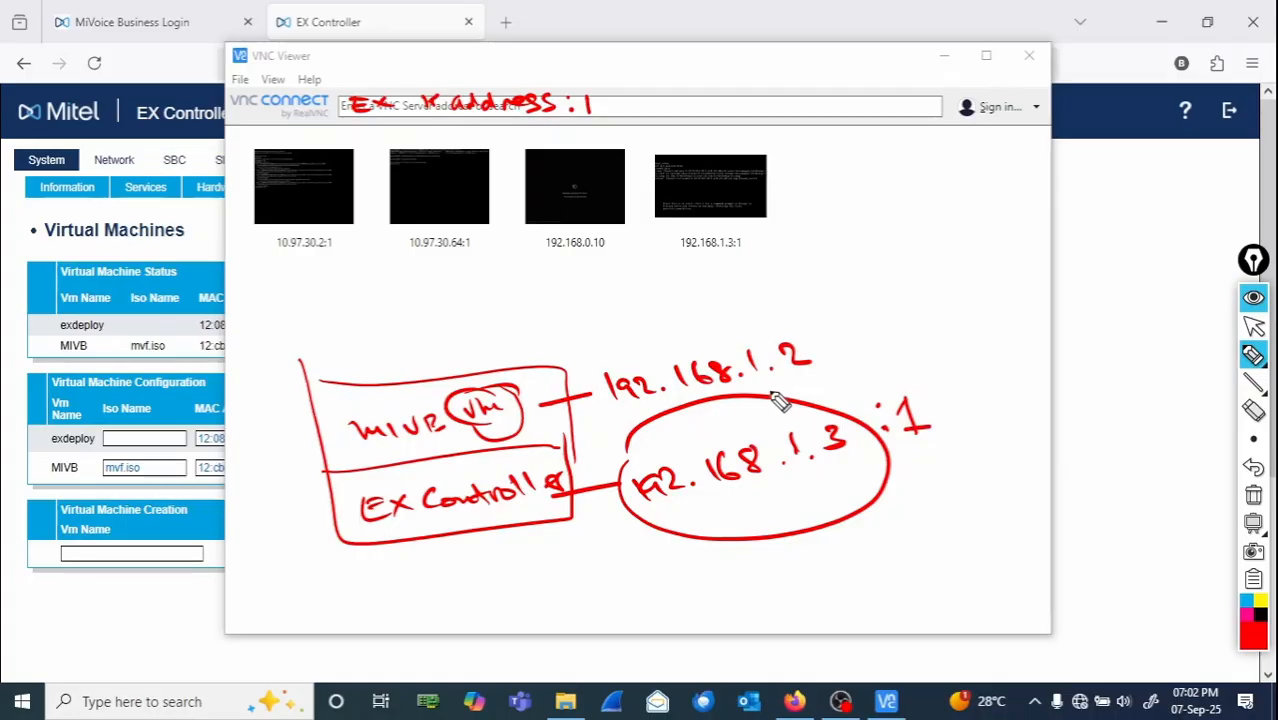
mouse_move(780, 400)
left_mouse_down()
mouse_move(608, 479)
mouse_move(979, 491)
mouse_move(712, 410)
mouse_move(646, 441)
left_mouse_up()
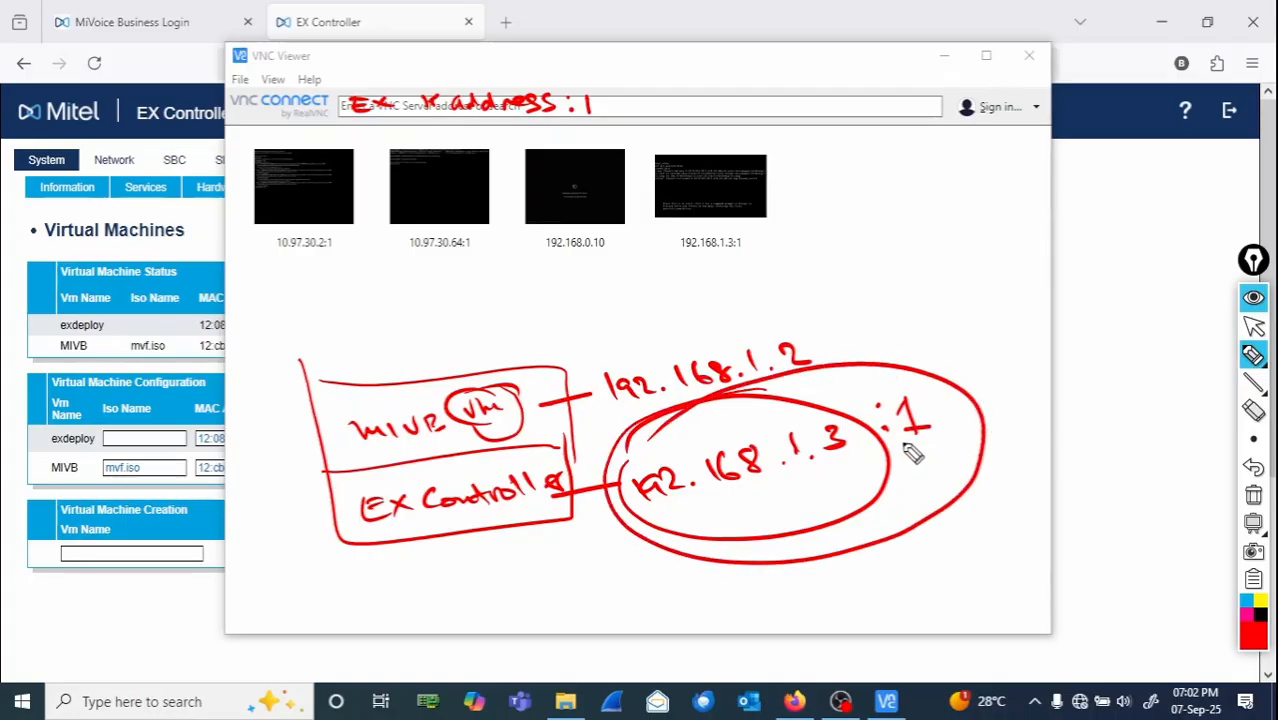
mouse_move(930, 431)
left_mouse_down()
mouse_move(987, 365)
mouse_move(747, 148)
mouse_move(600, 112)
mouse_move(632, 96)
left_mouse_up()
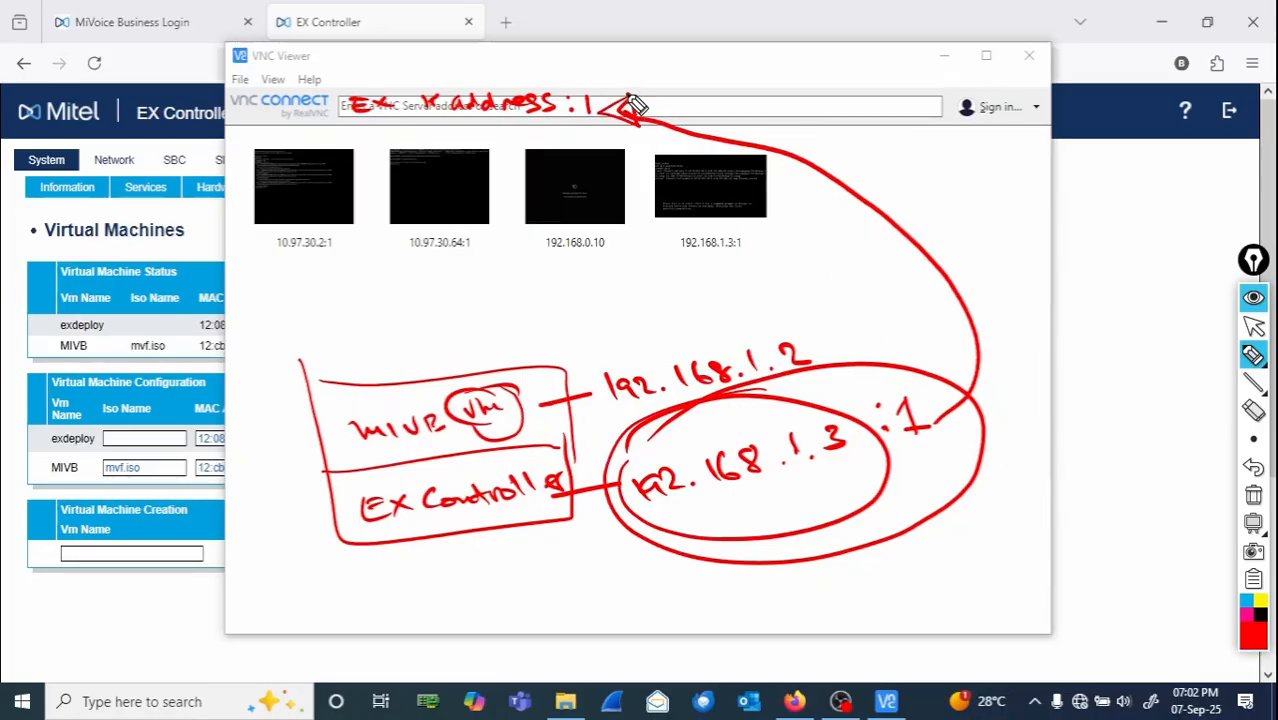
left_click(1253, 495)
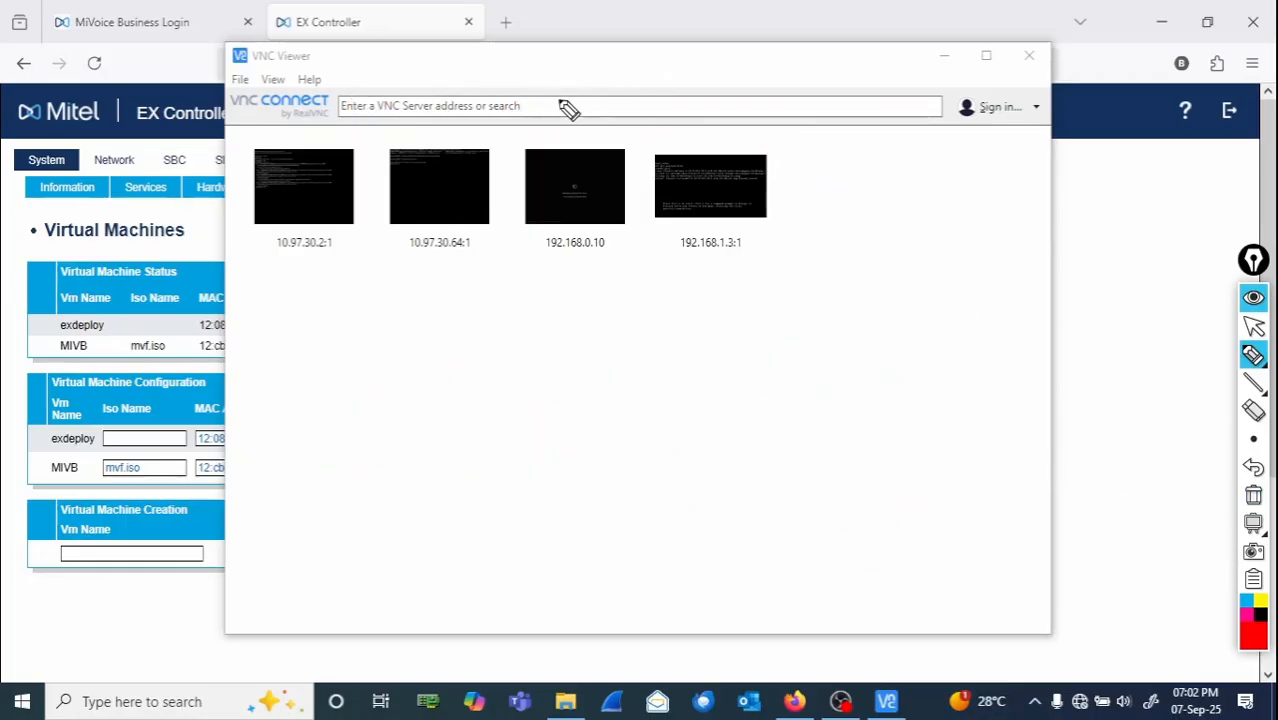
mouse_move(533, 101)
left_mouse_down()
mouse_move(534, 114)
mouse_move(606, 100)
mouse_move(726, 110)
left_mouse_up()
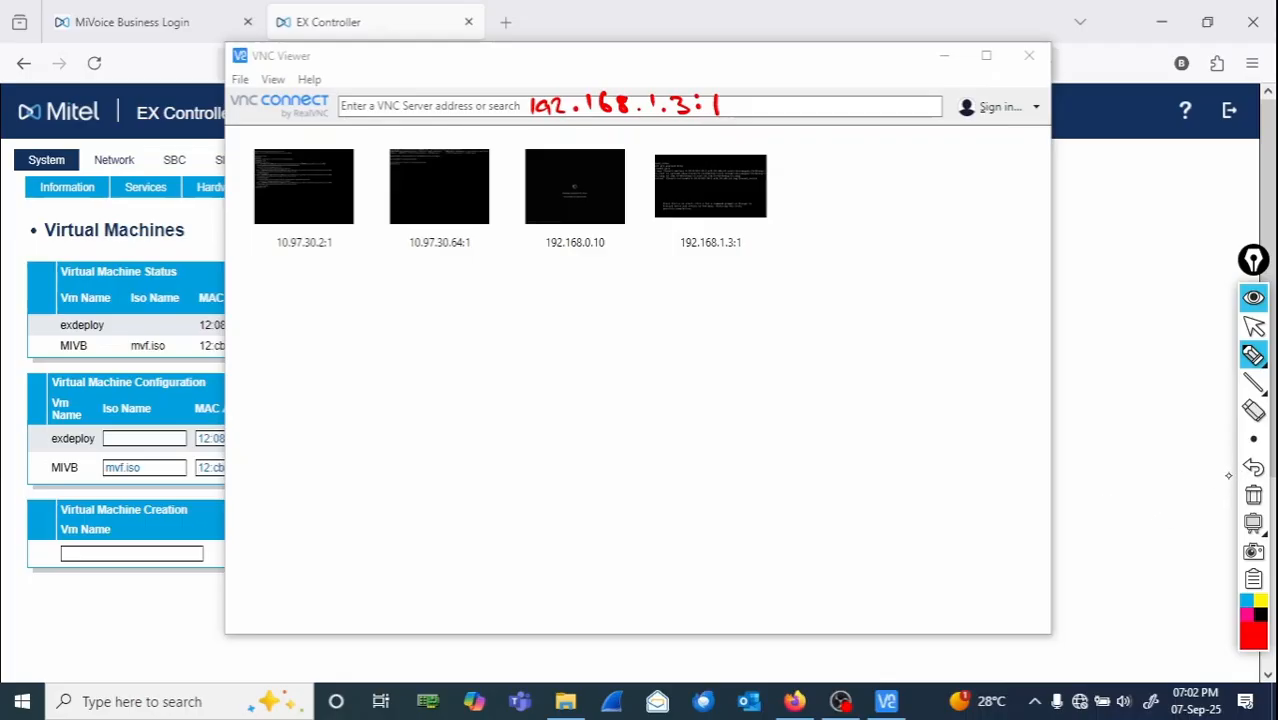
left_click(1254, 494)
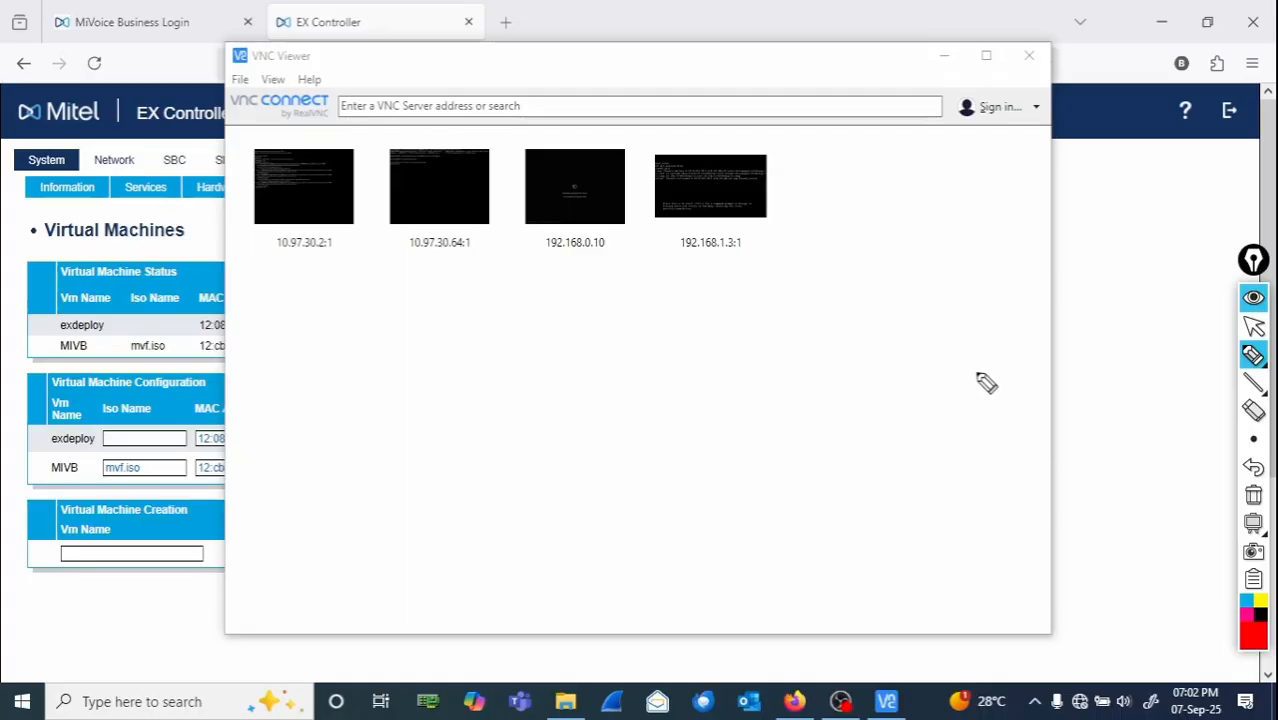
- Try to connect VNC Viewer to the address 192.168.1.3:1 and dismiss the resulting dialog
mouse_move(1266, 374)
left_click(1254, 326)
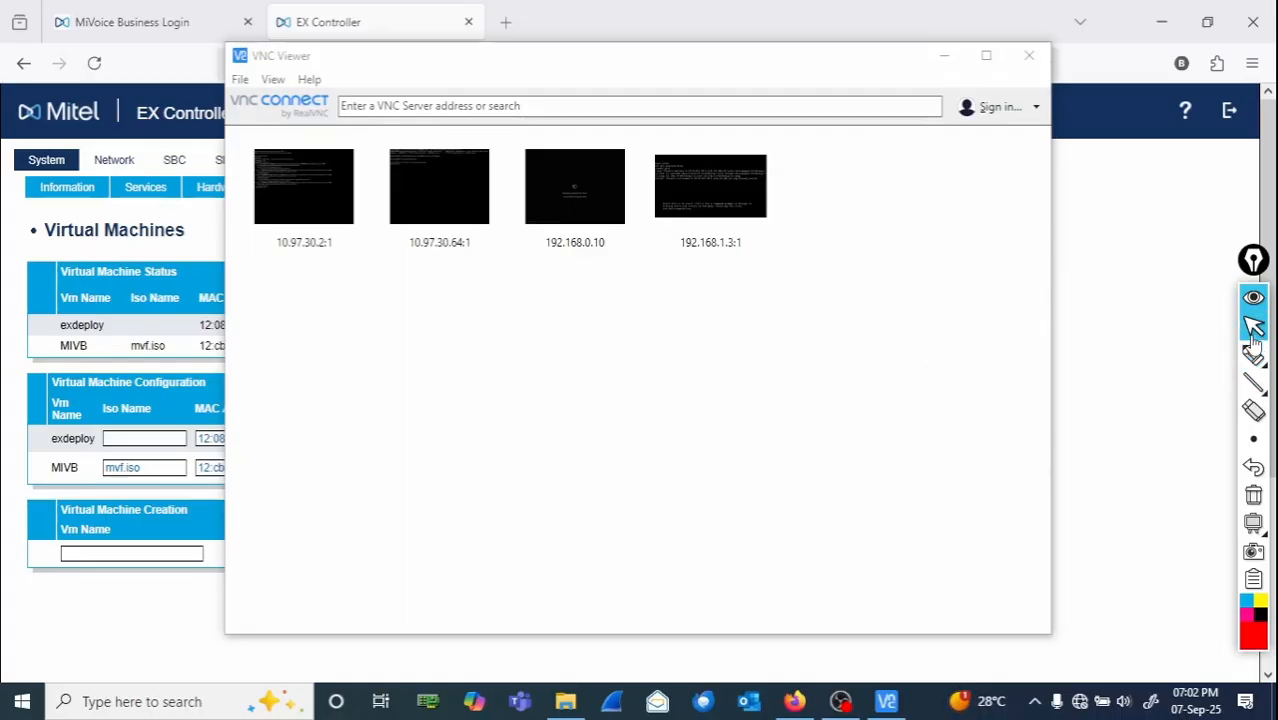
left_click(467, 106)
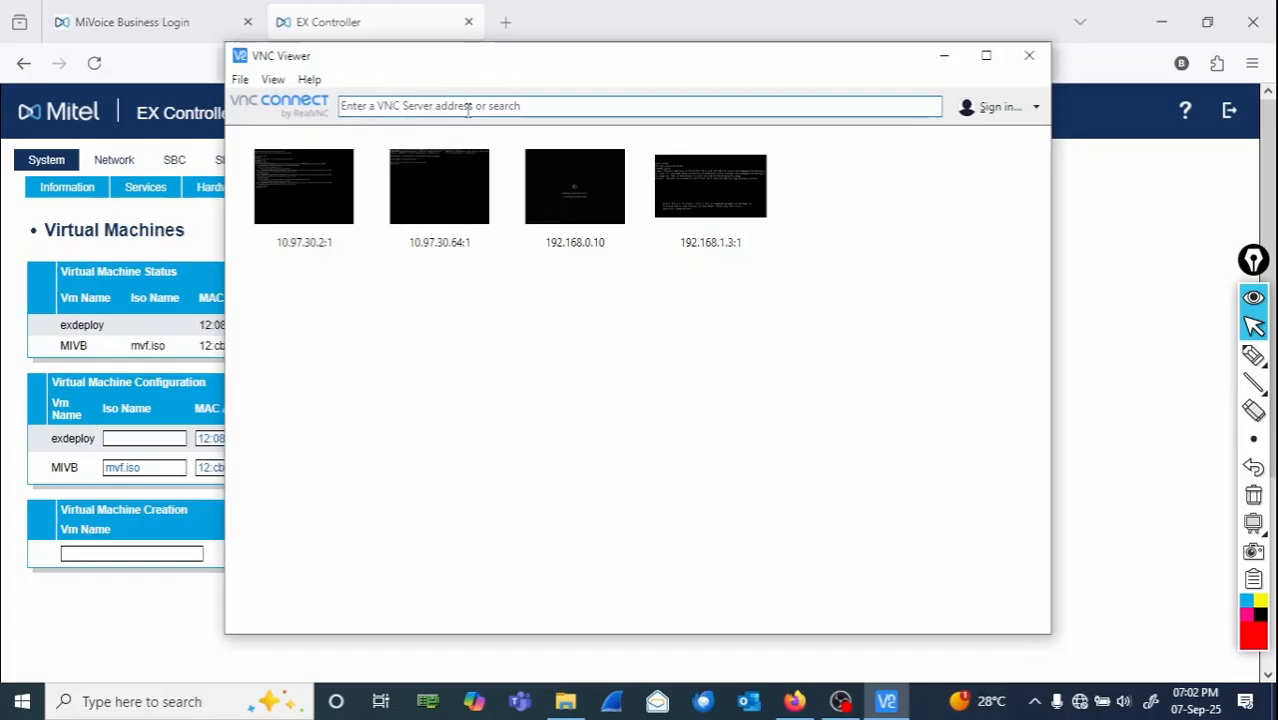
type("192.1")
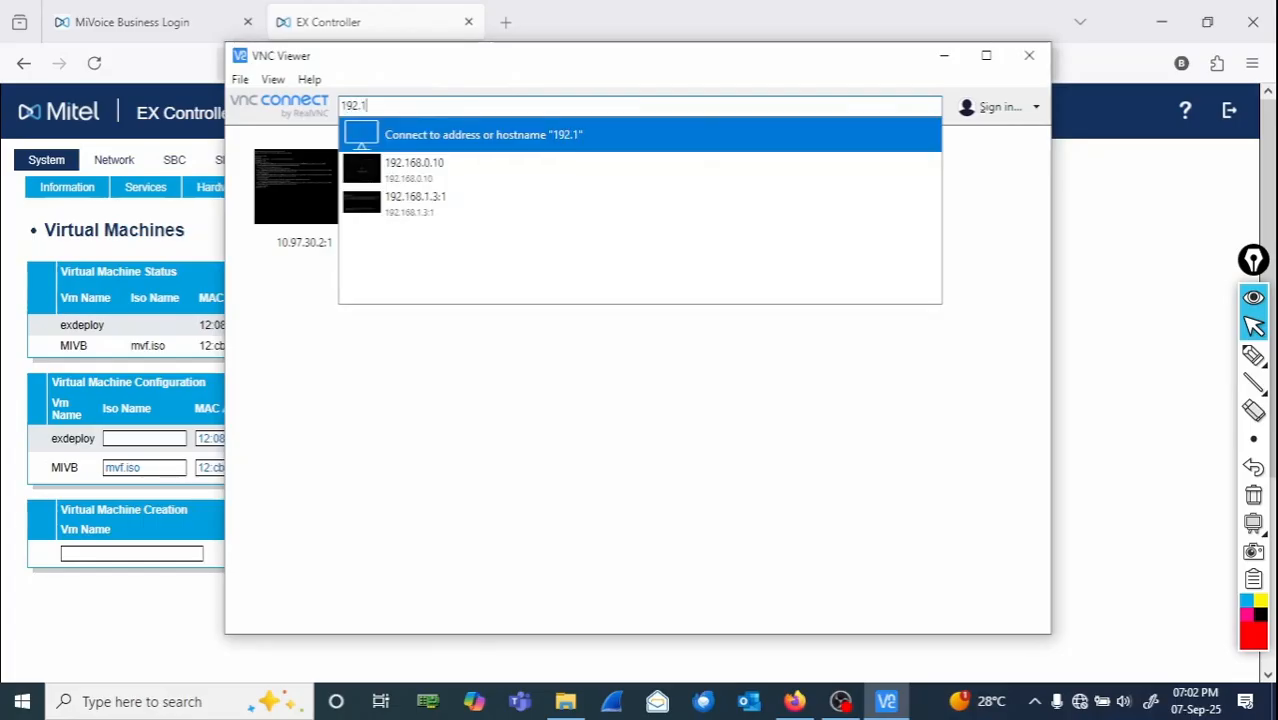
type("68.1.3")
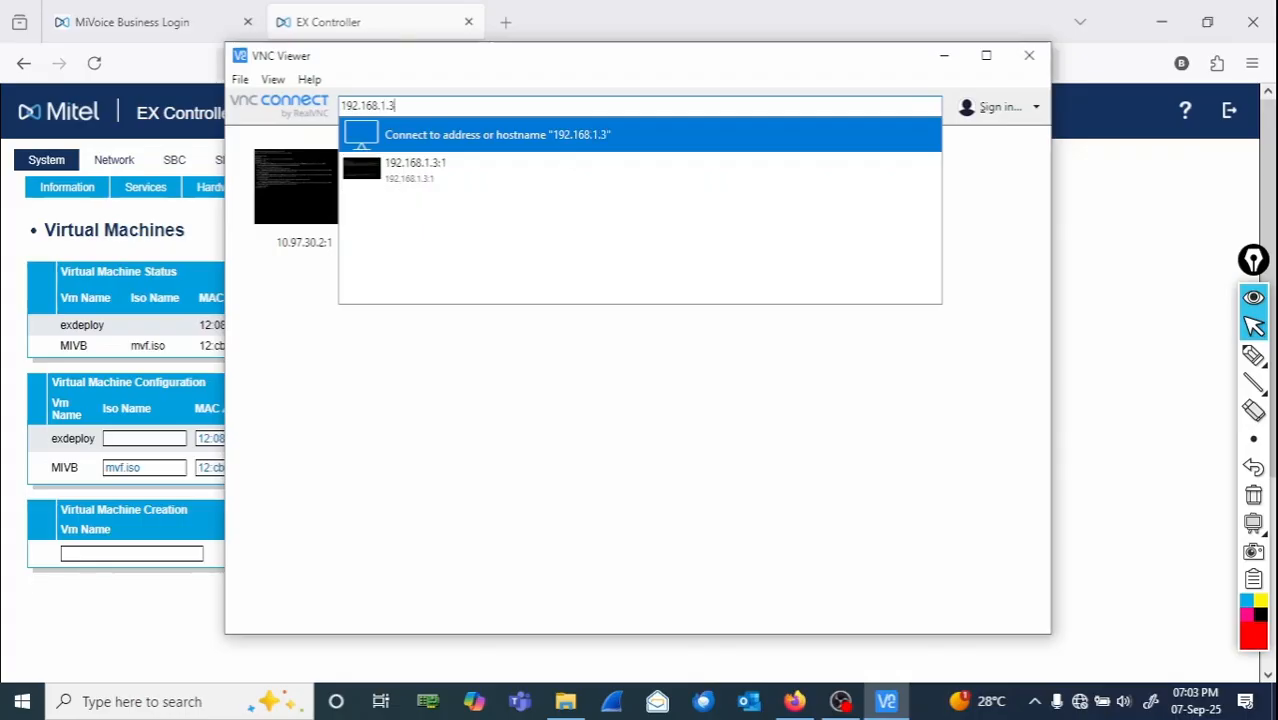
type(":1")
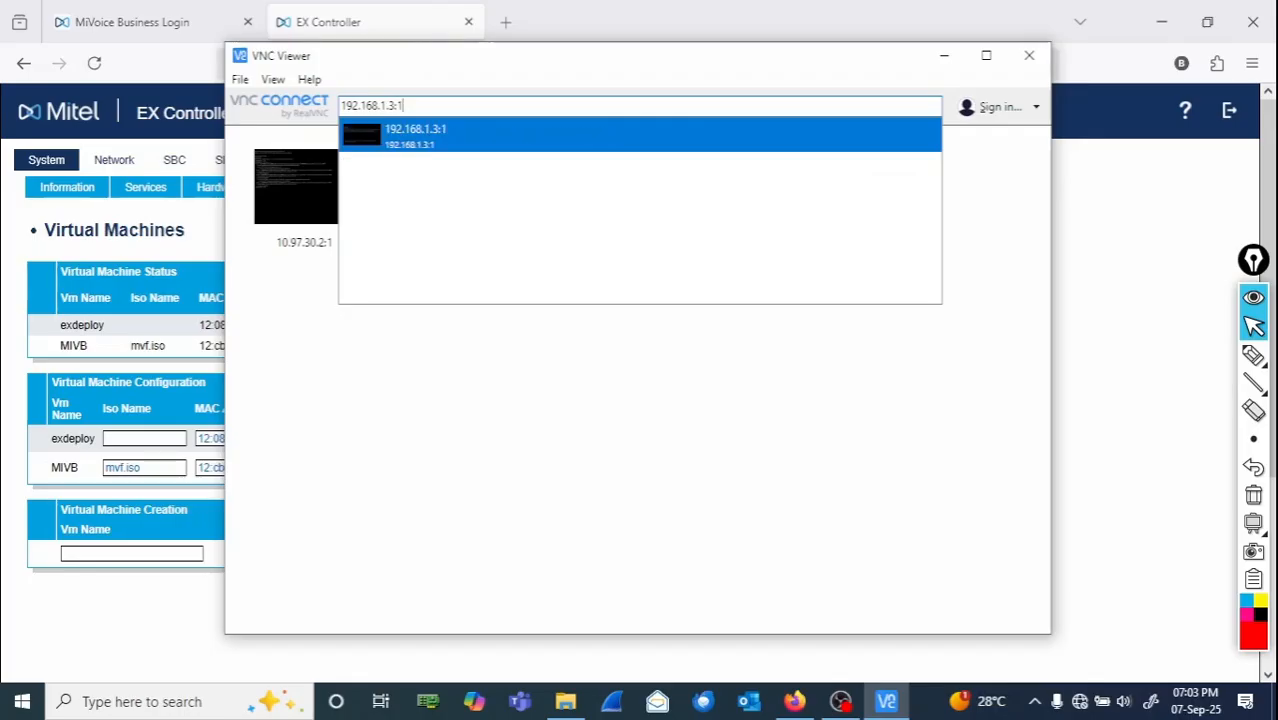
key("Return")
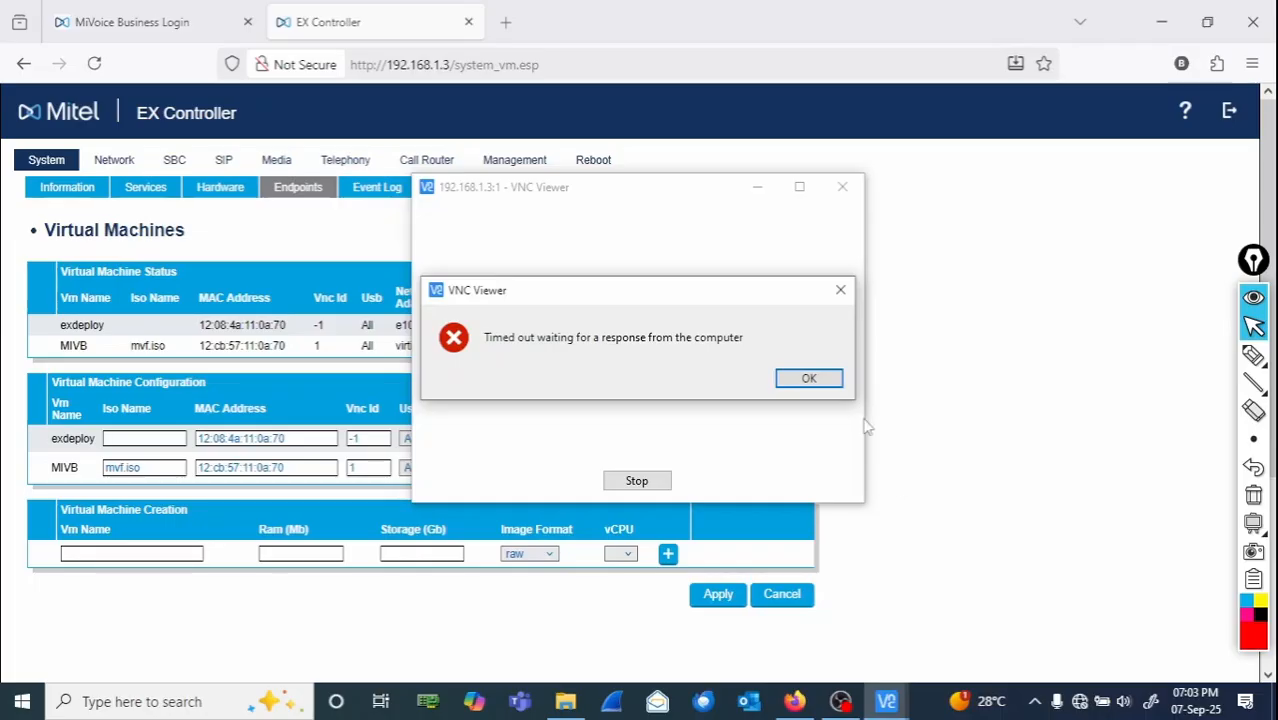
left_click(808, 380)
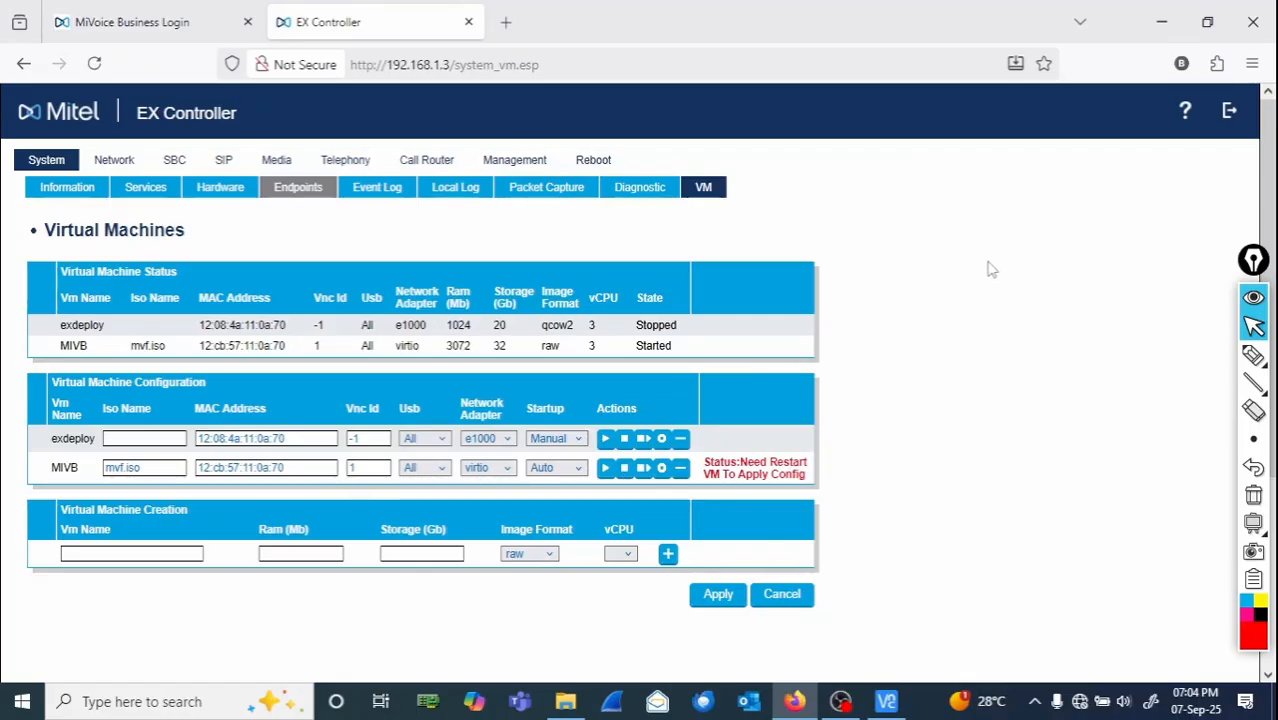
- Stop the MIVB virtual machine and reload the Virtual Machines page
left_click(624, 468)
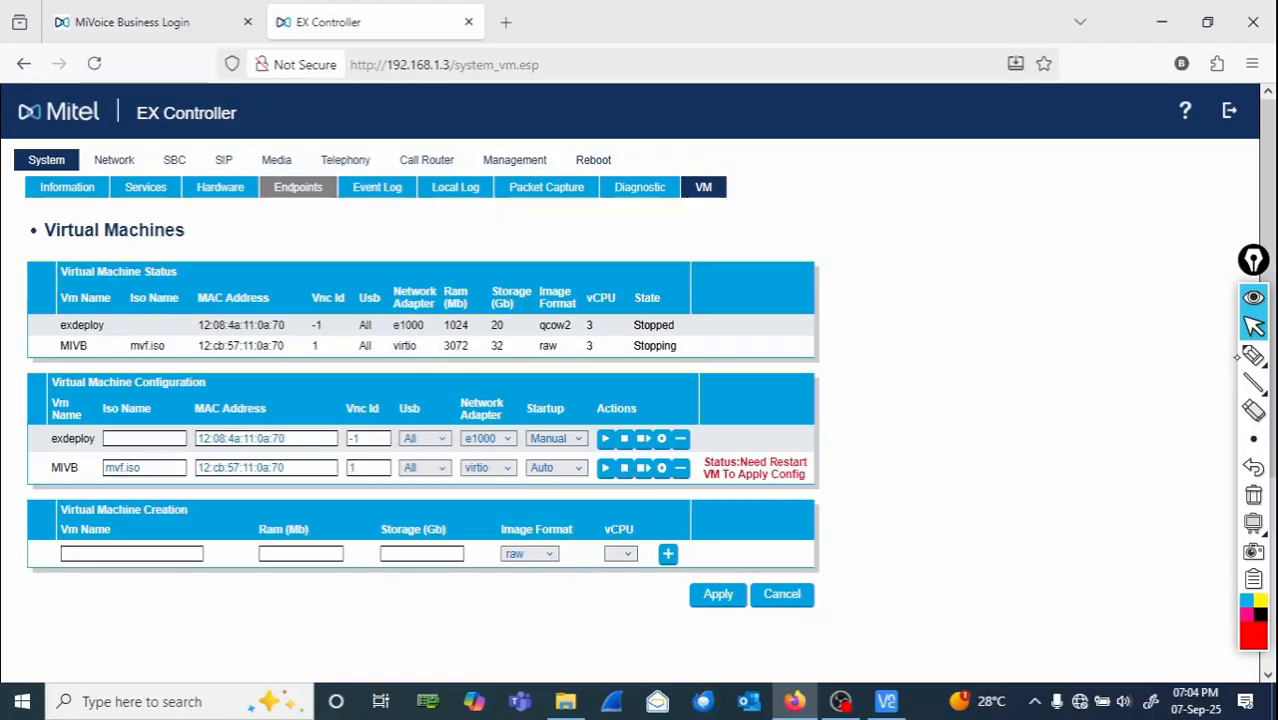
left_click(1250, 356)
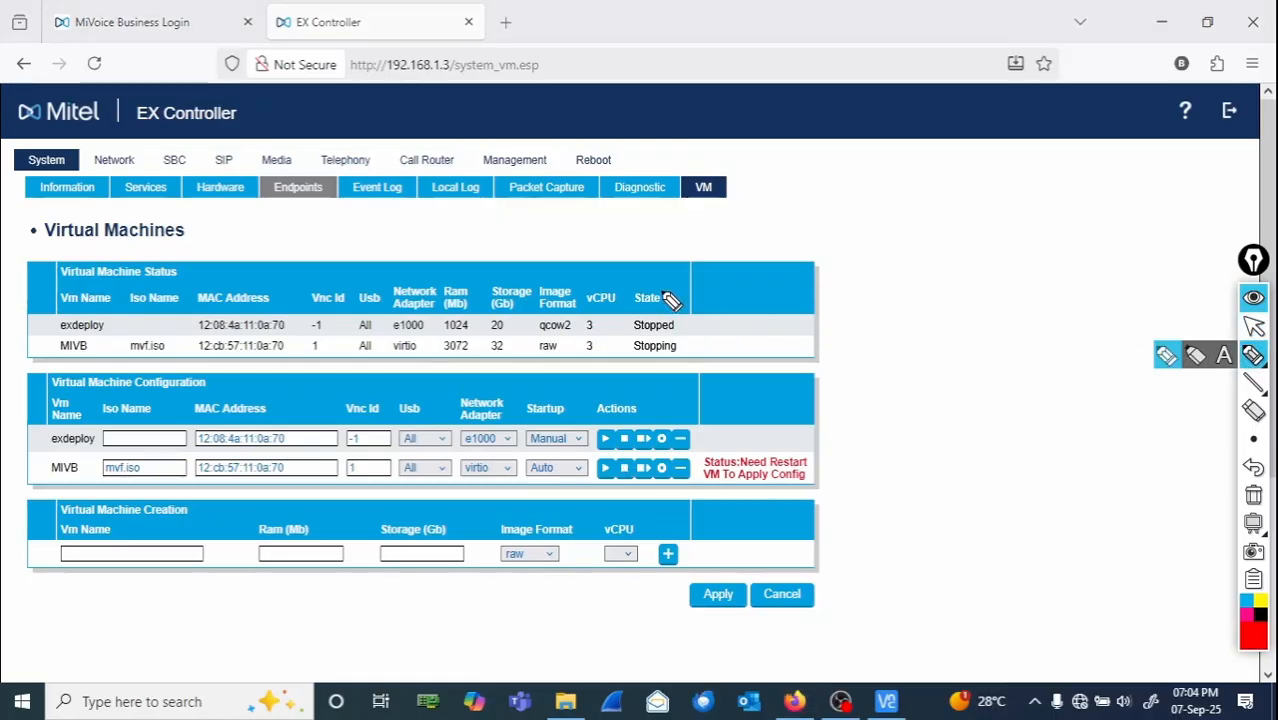
mouse_move(660, 284)
left_mouse_down()
mouse_move(648, 286)
mouse_move(697, 343)
mouse_move(645, 338)
mouse_move(650, 370)
mouse_move(692, 352)
mouse_move(688, 342)
left_mouse_up()
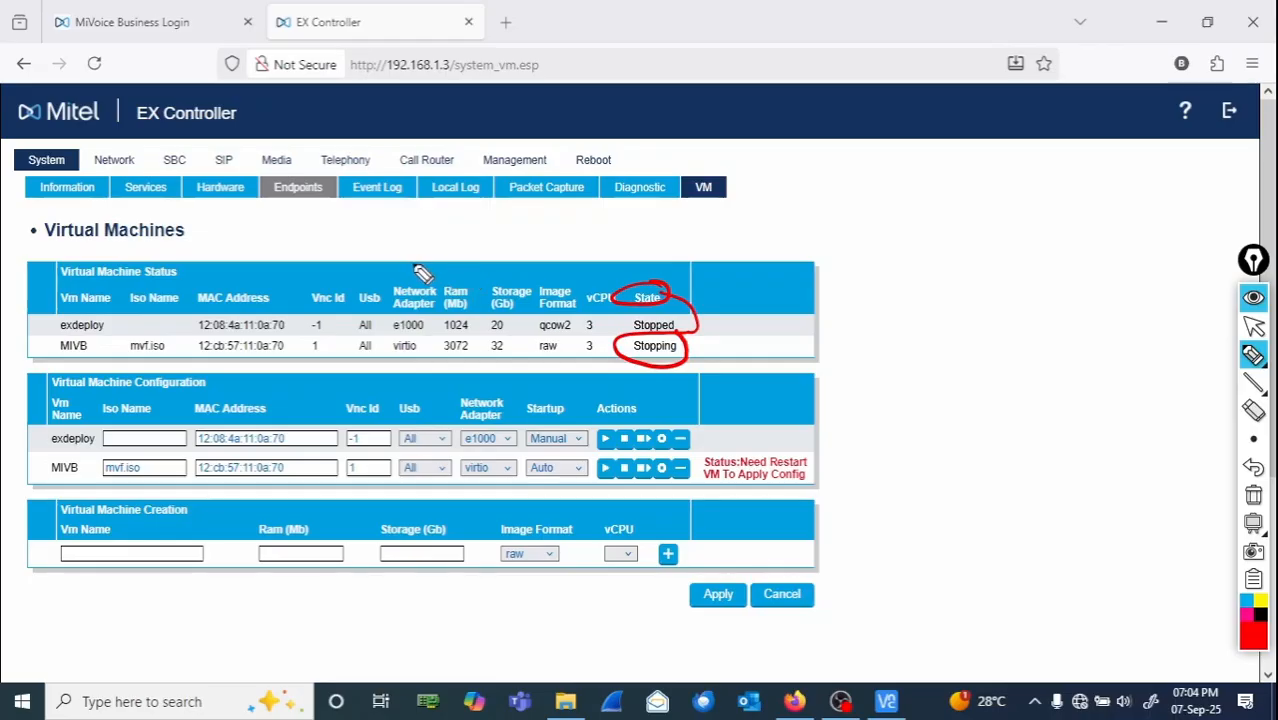
left_click(1255, 330)
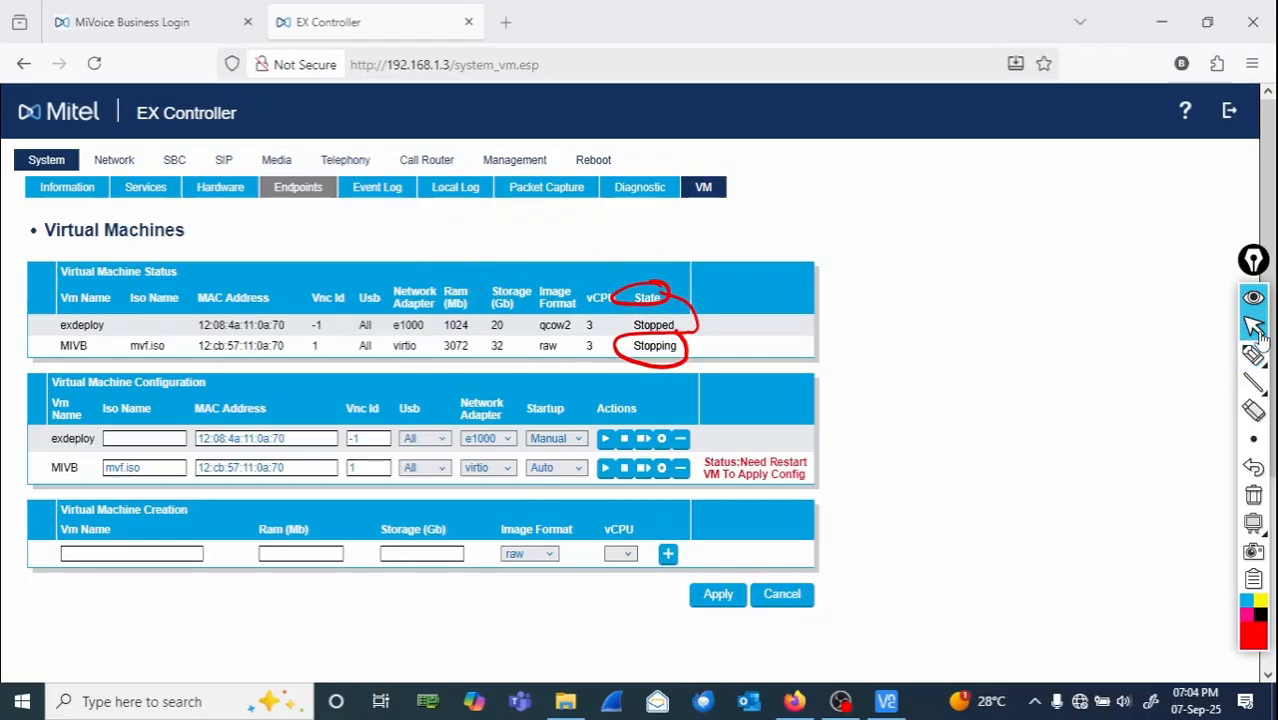
left_click(708, 198)
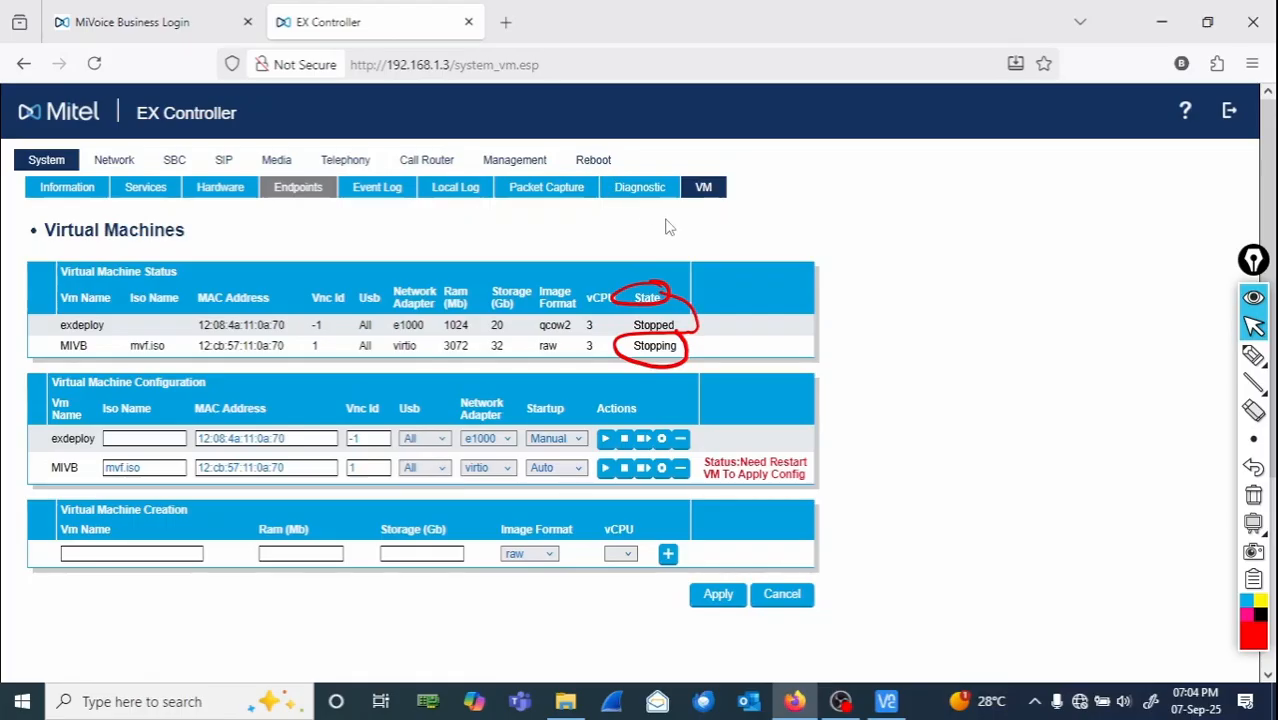
left_click(708, 200)
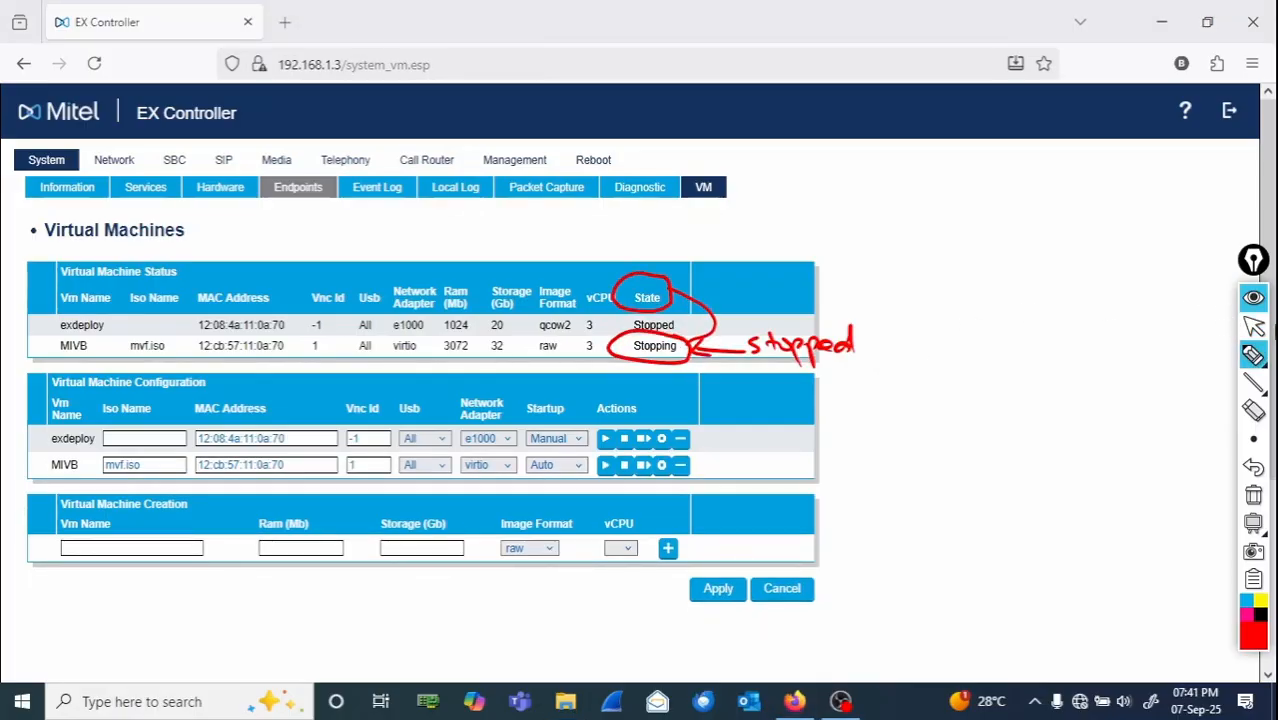
- Issue the stop command to the MIVB virtual machine again and refresh the VM page
left_click(1254, 327)
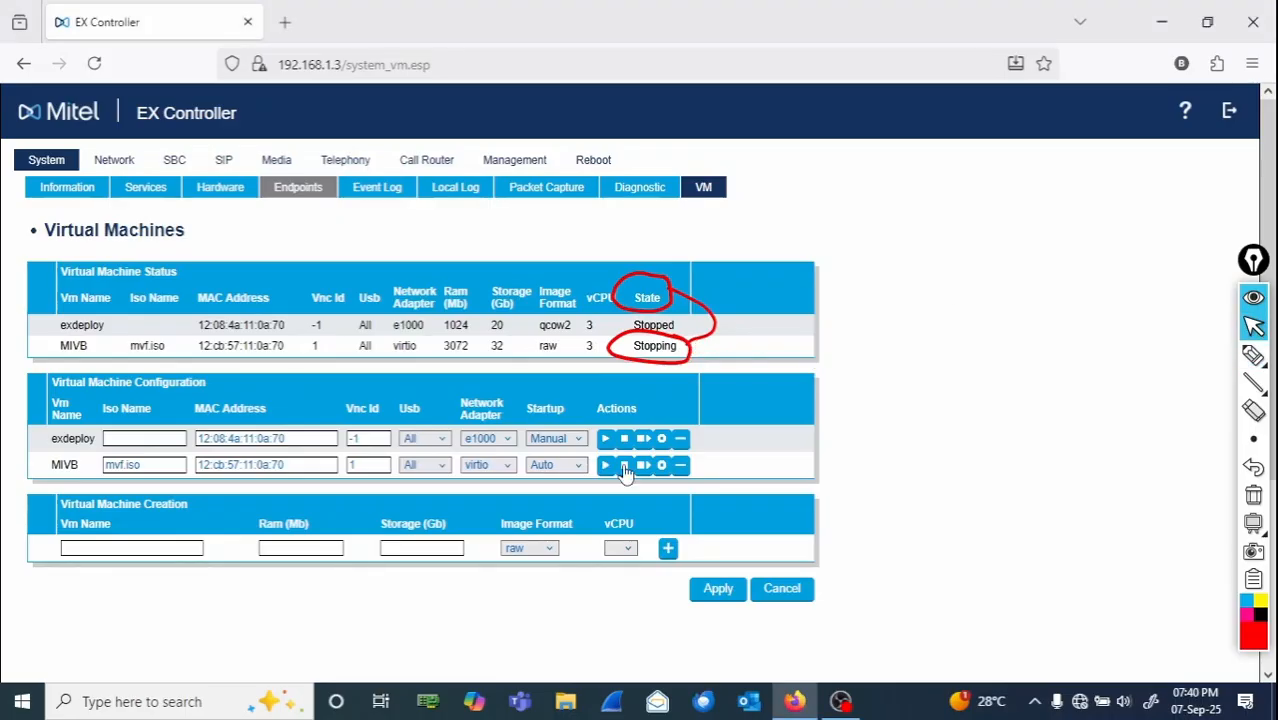
left_click(624, 466)
left_click(1253, 355)
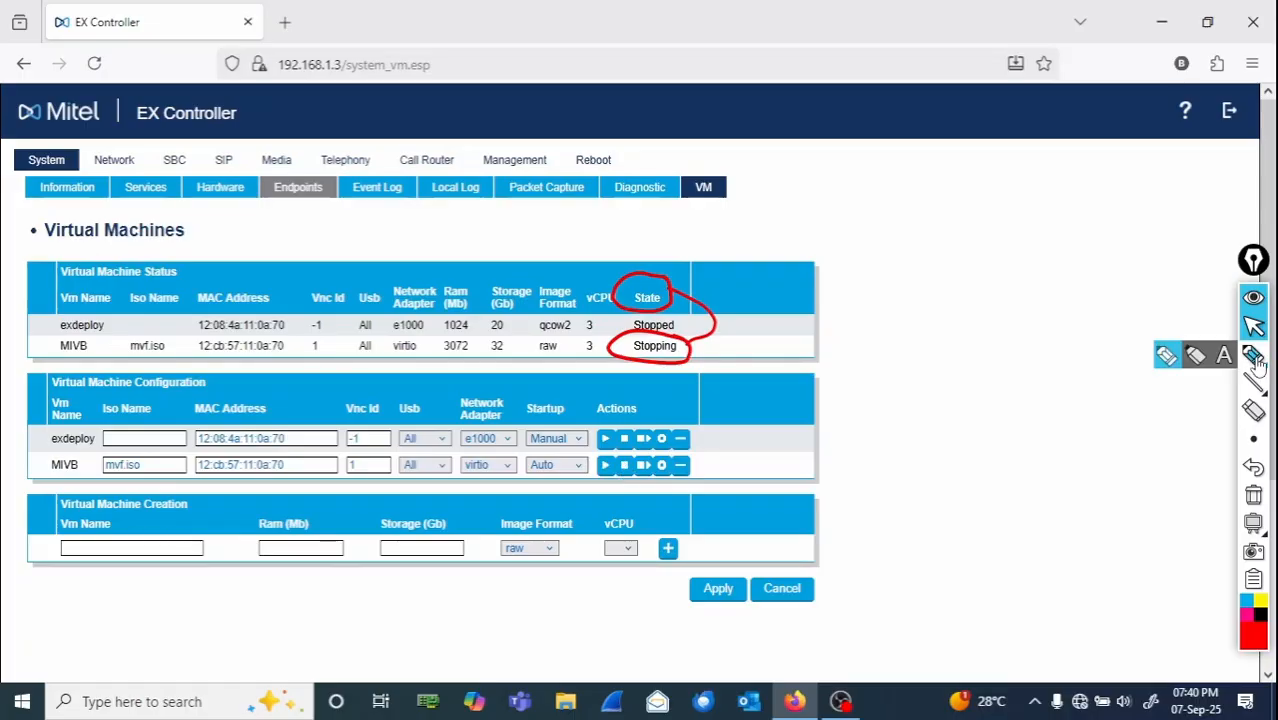
left_click_drag(698, 350, 875, 358)
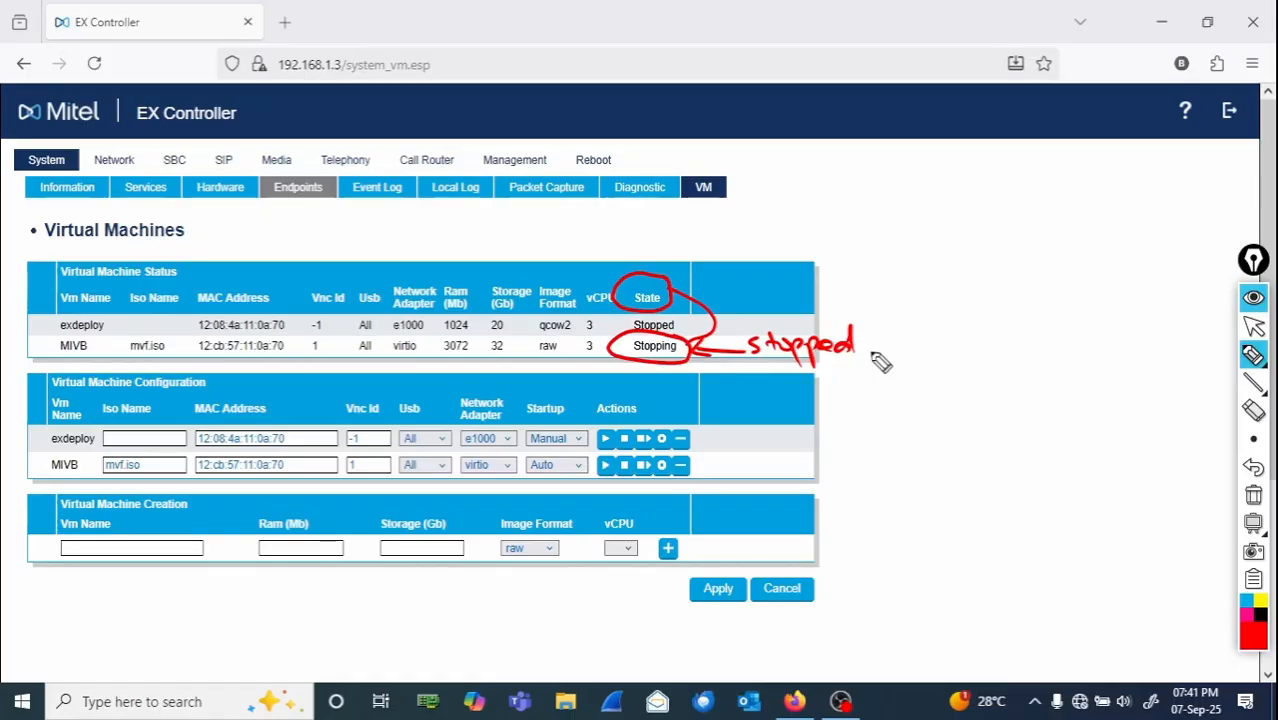
left_click(1253, 326)
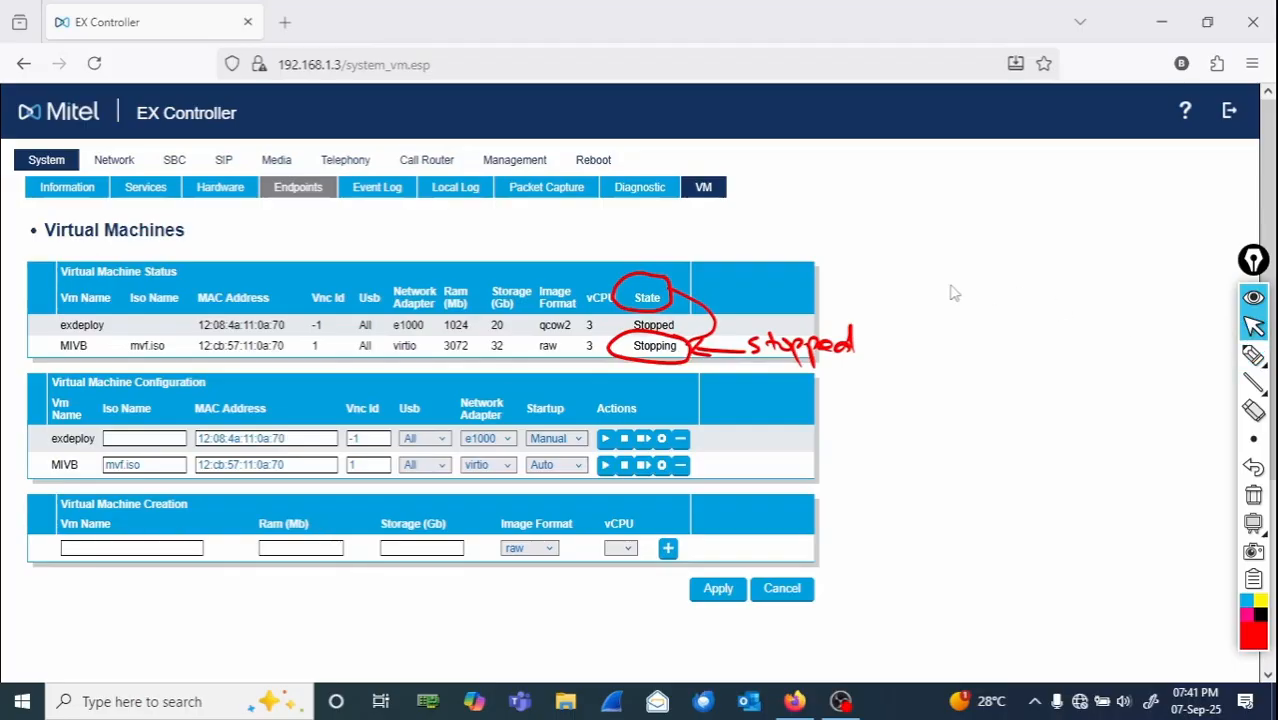
left_click(704, 192)
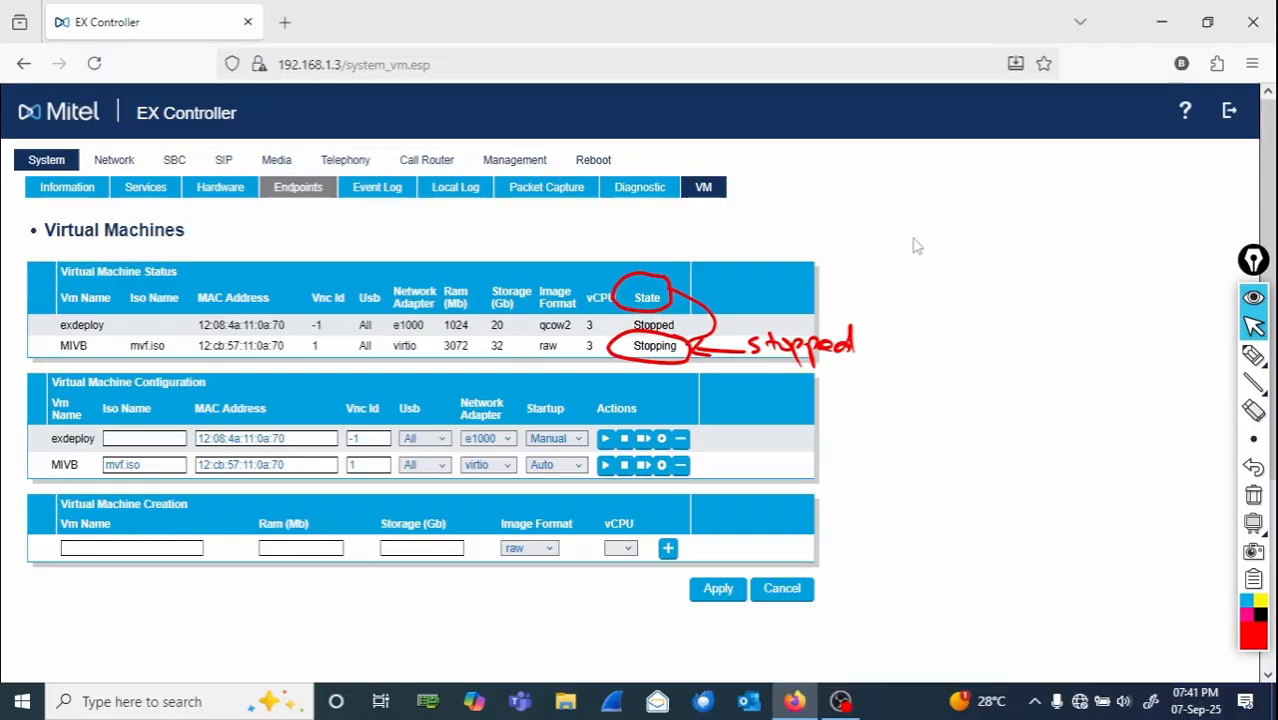
- Reload the Virtual Machines page and start the MIVB virtual machine
left_click(718, 194)
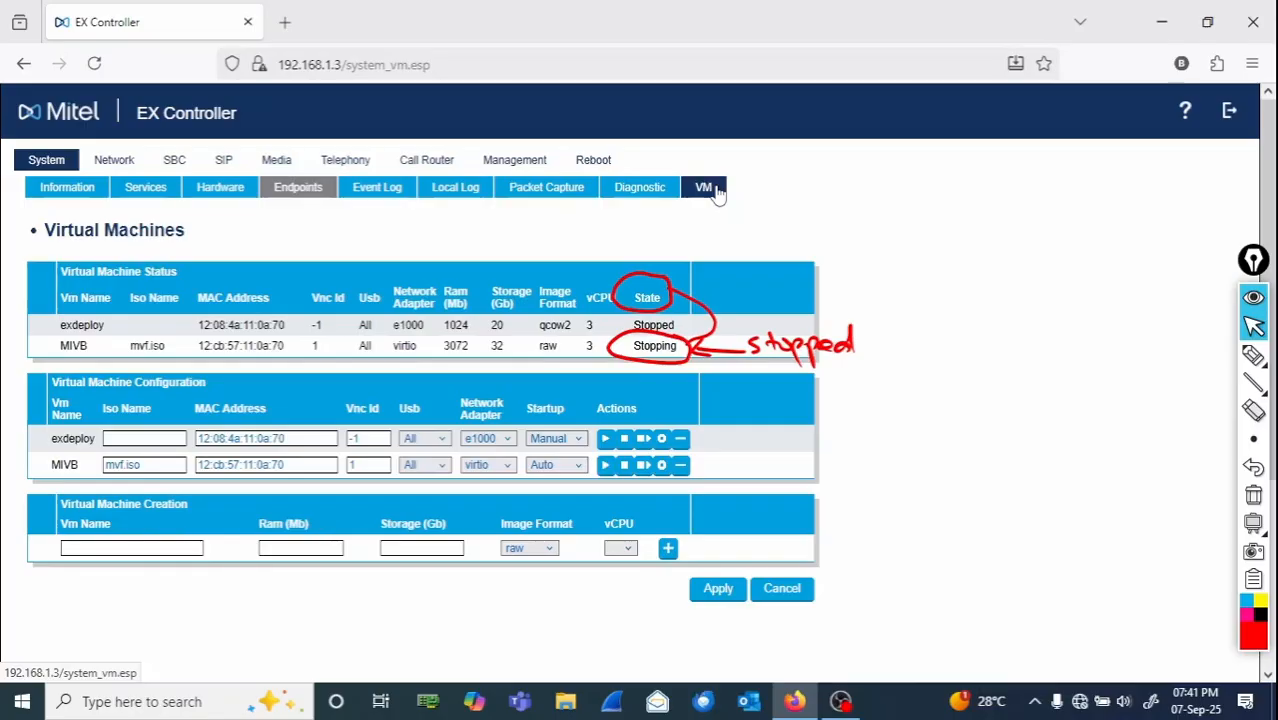
left_click(718, 194)
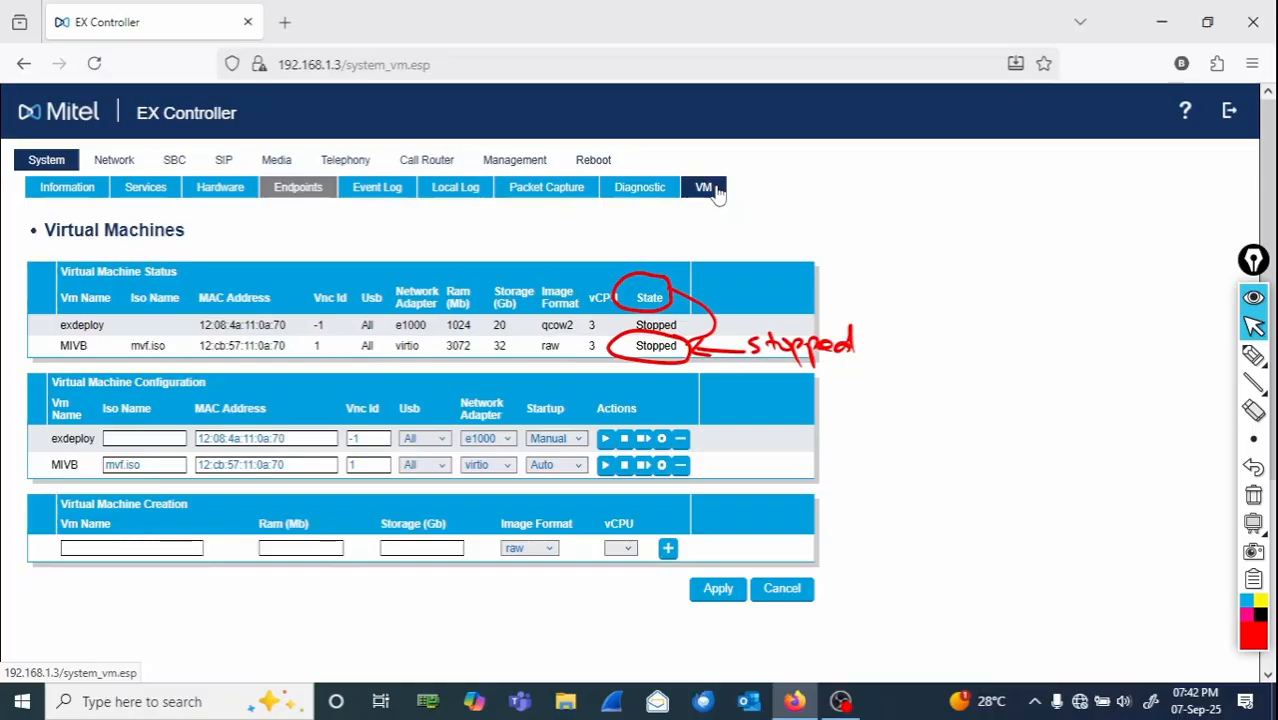
left_click(1253, 412)
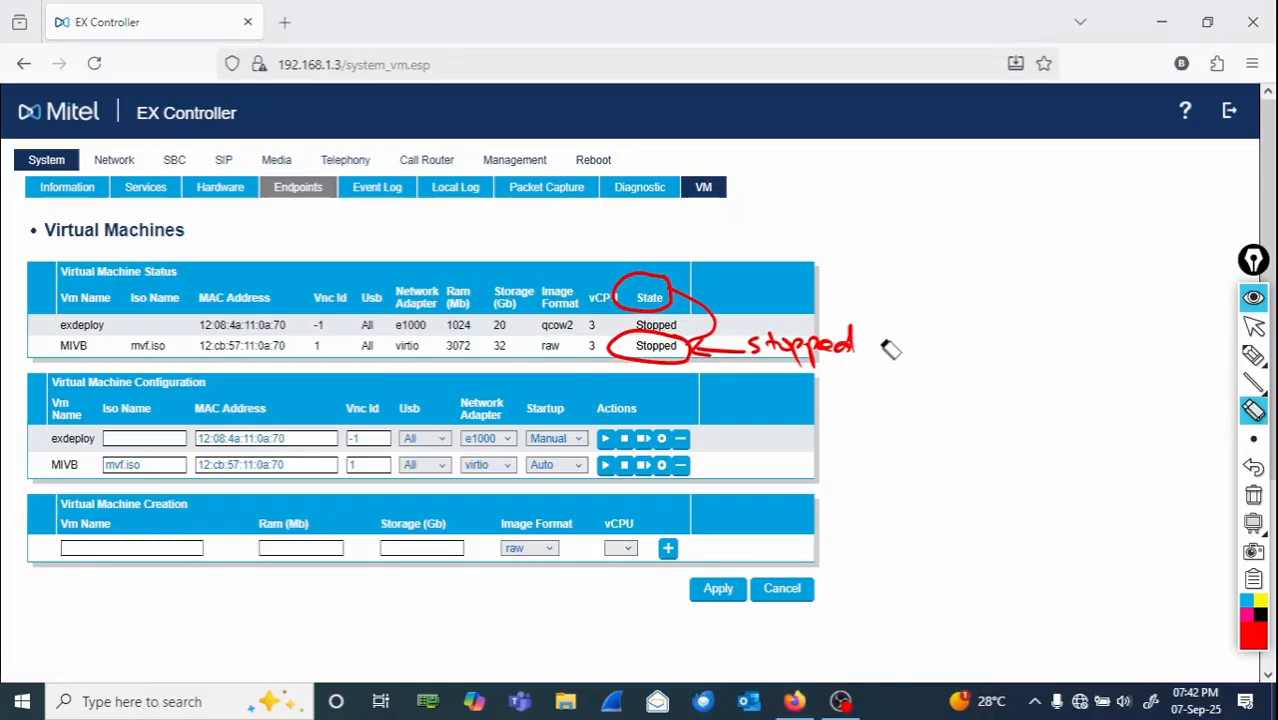
left_click_drag(884, 349, 712, 364)
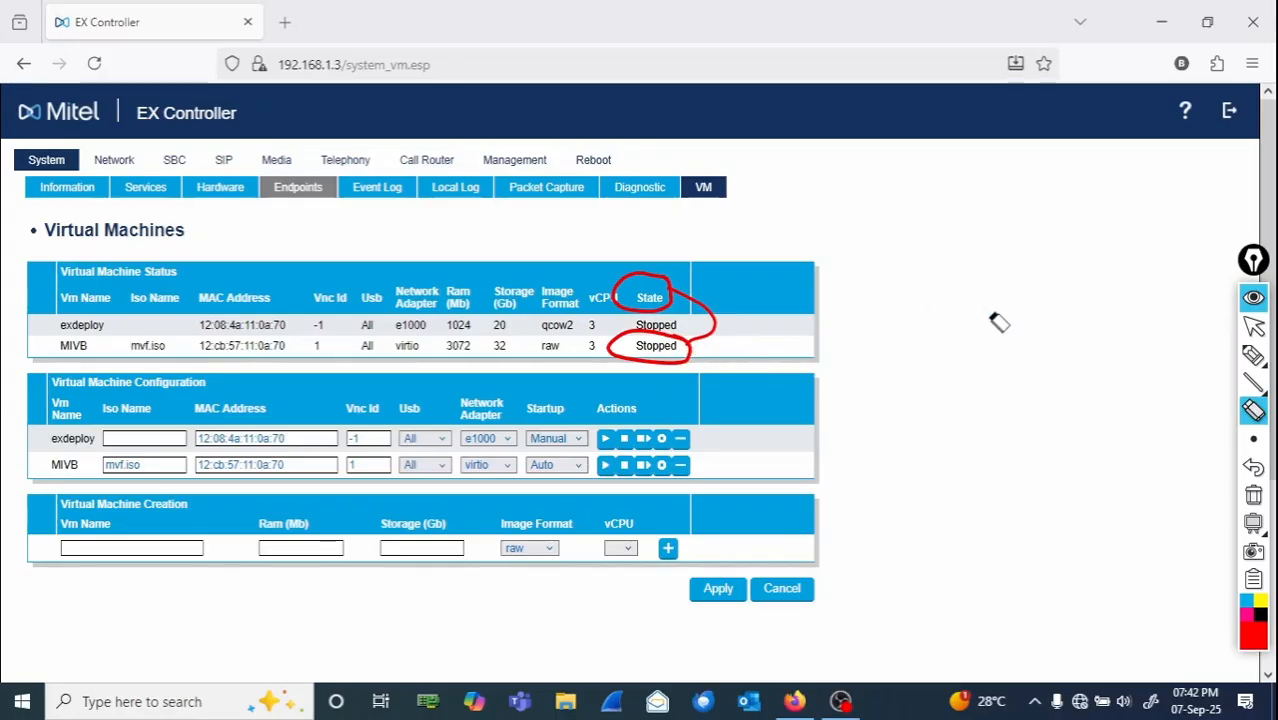
left_click(1253, 327)
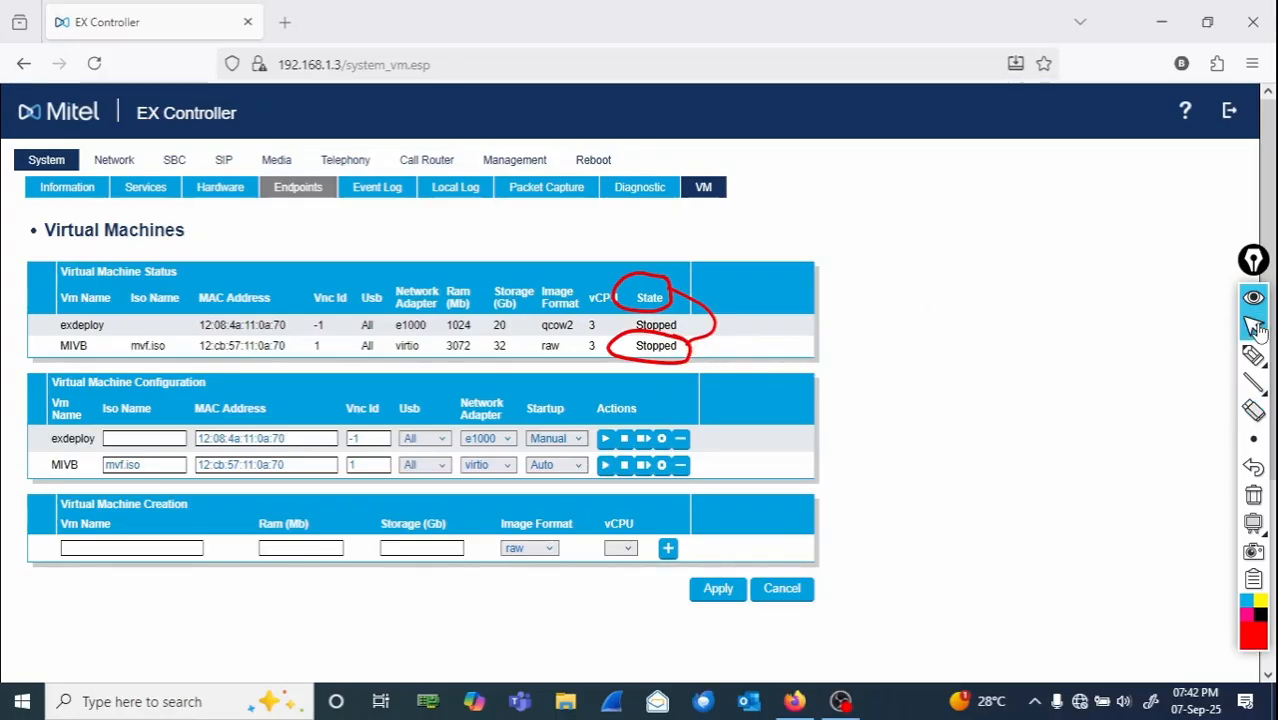
left_click(604, 466)
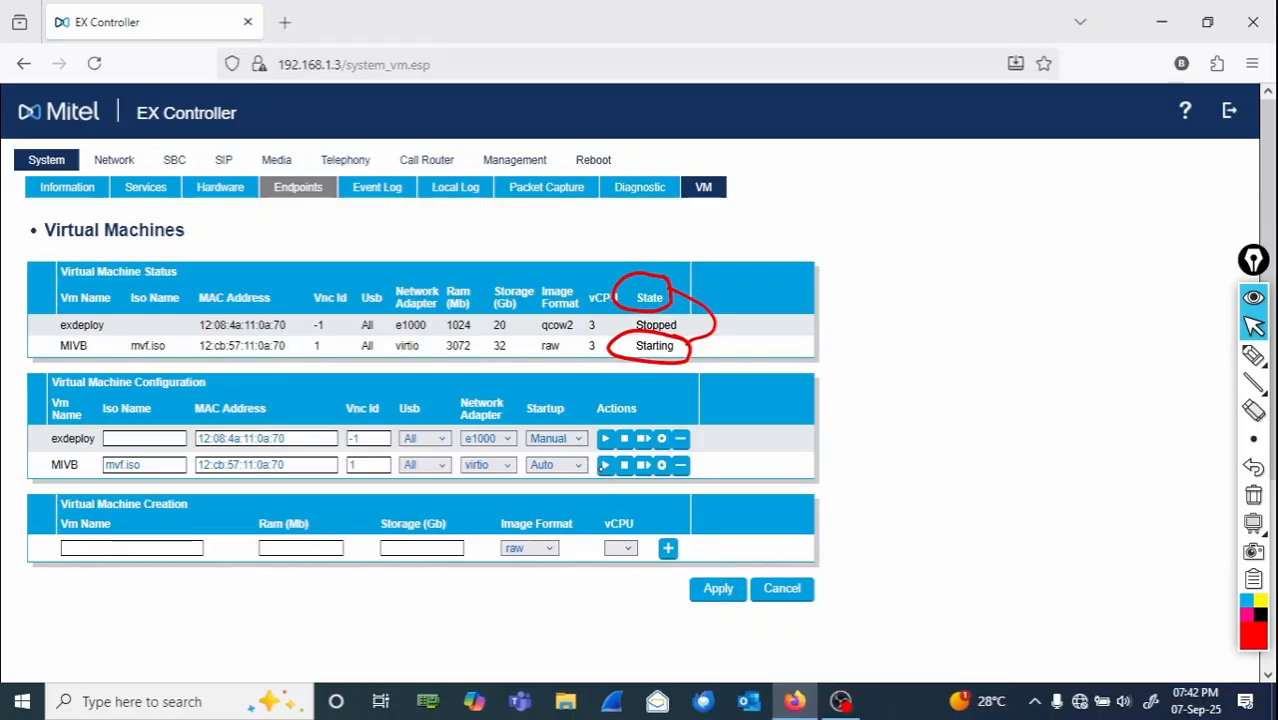
left_click(1253, 355)
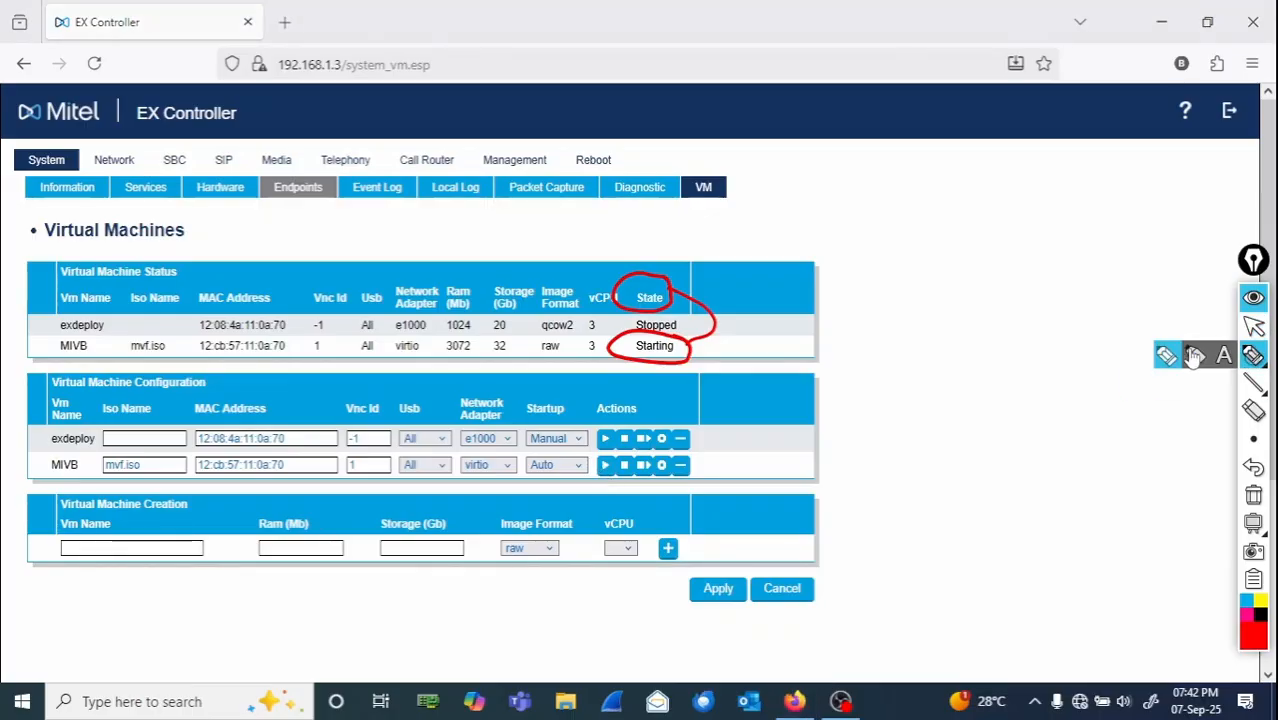
mouse_move(692, 351)
left_mouse_down()
mouse_move(880, 362)
mouse_move(878, 330)
left_mouse_up()
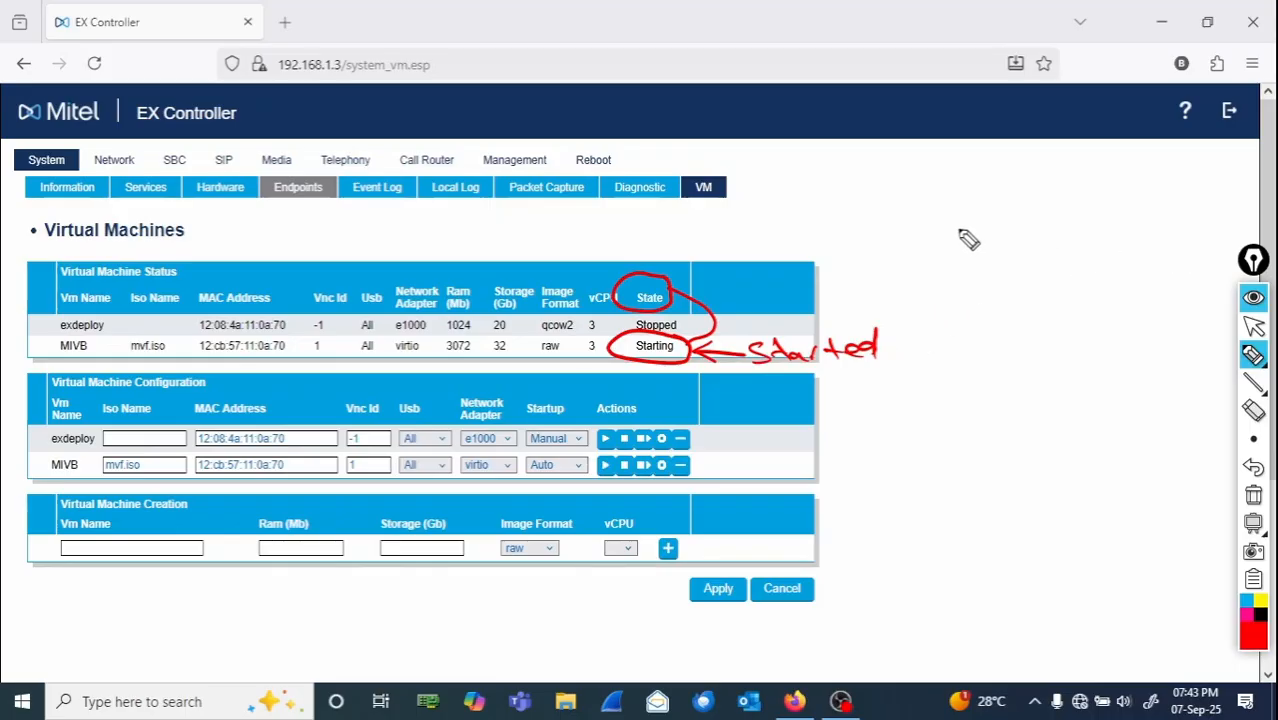
left_click(1256, 336)
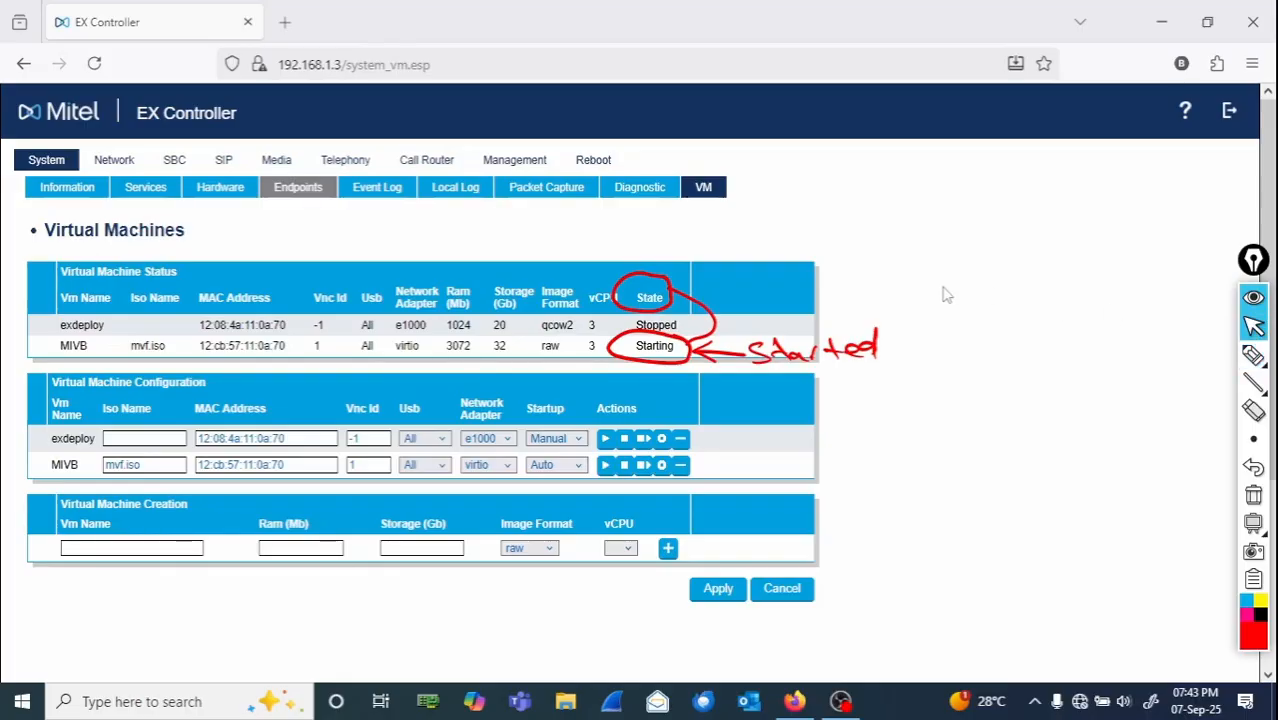
- Reload the VM page, then skip the Application Record ID prompt in the MIVB console
left_click(704, 189)
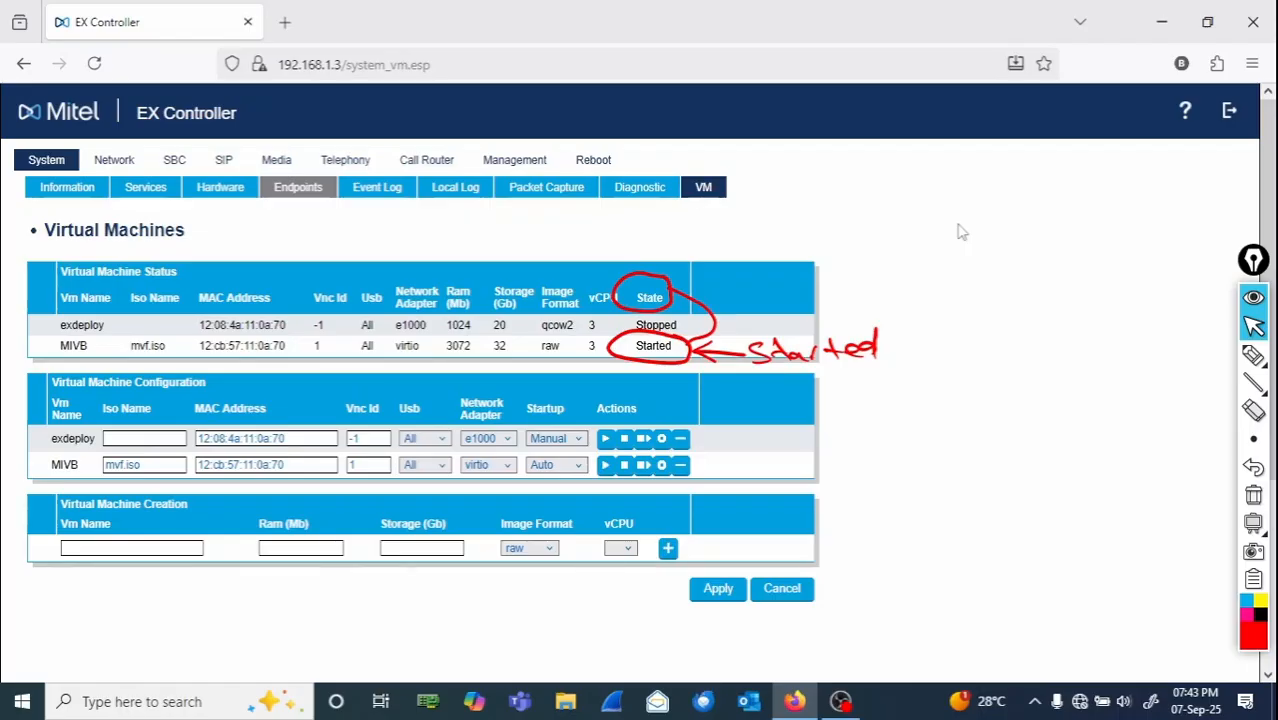
key("ctrl+f")
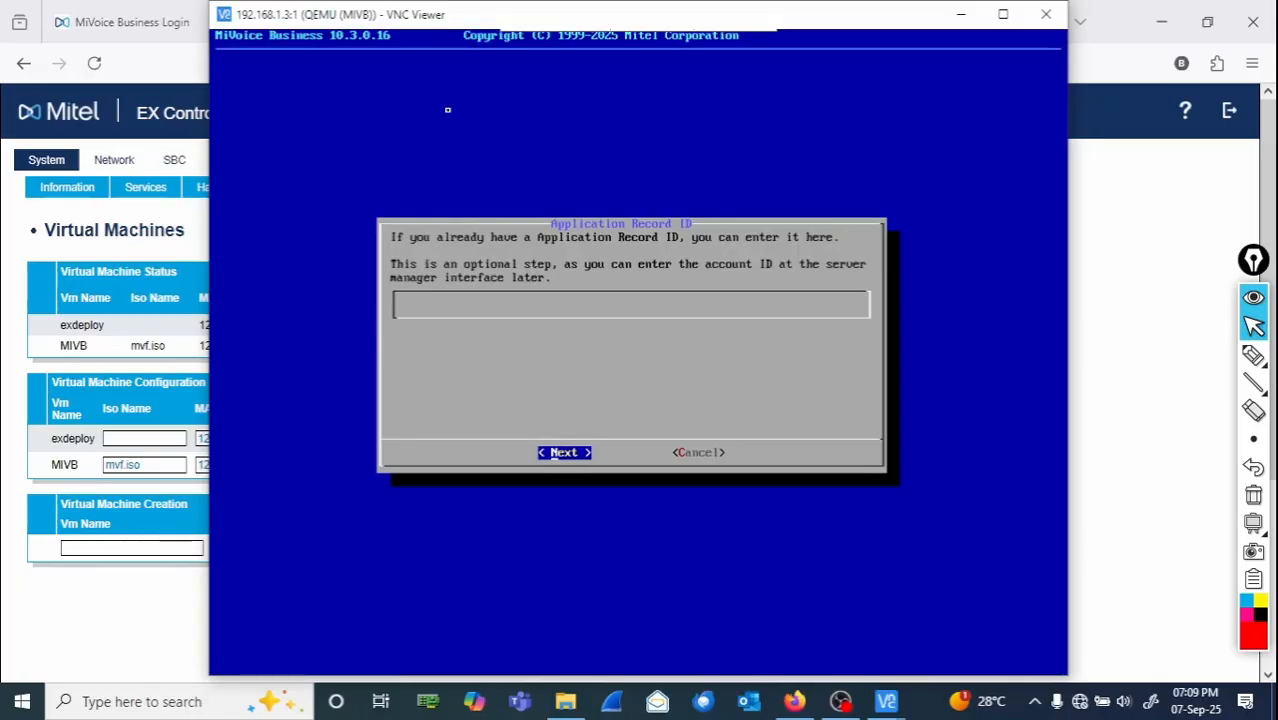
key("Tab")
key("Return")
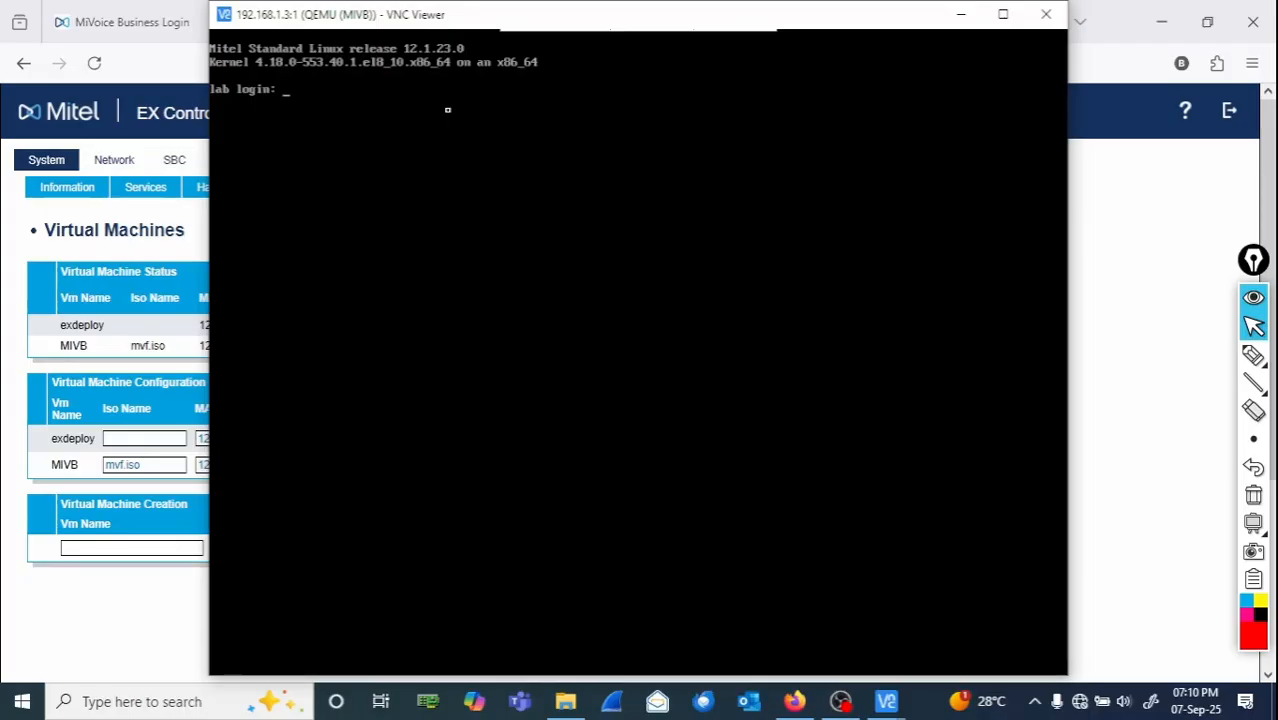
- Minimize the MIVB console session window of VNC Viewer
left_click(1253, 355)
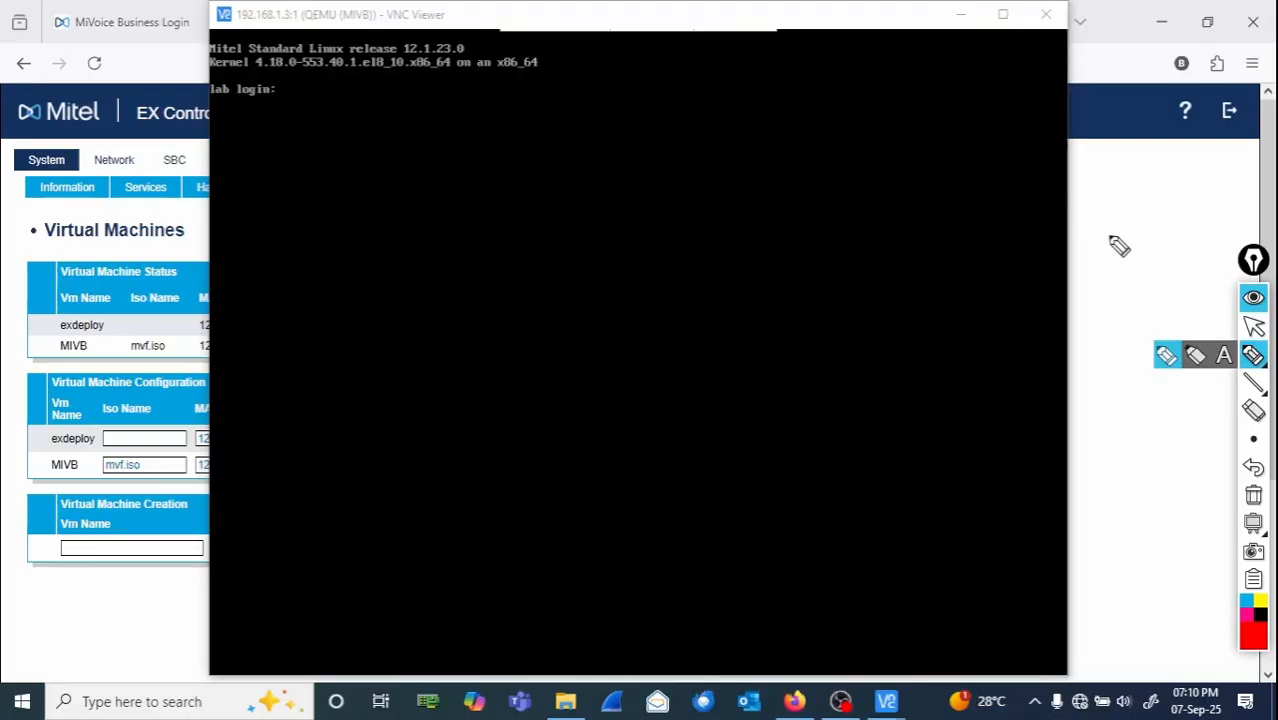
left_click(1254, 328)
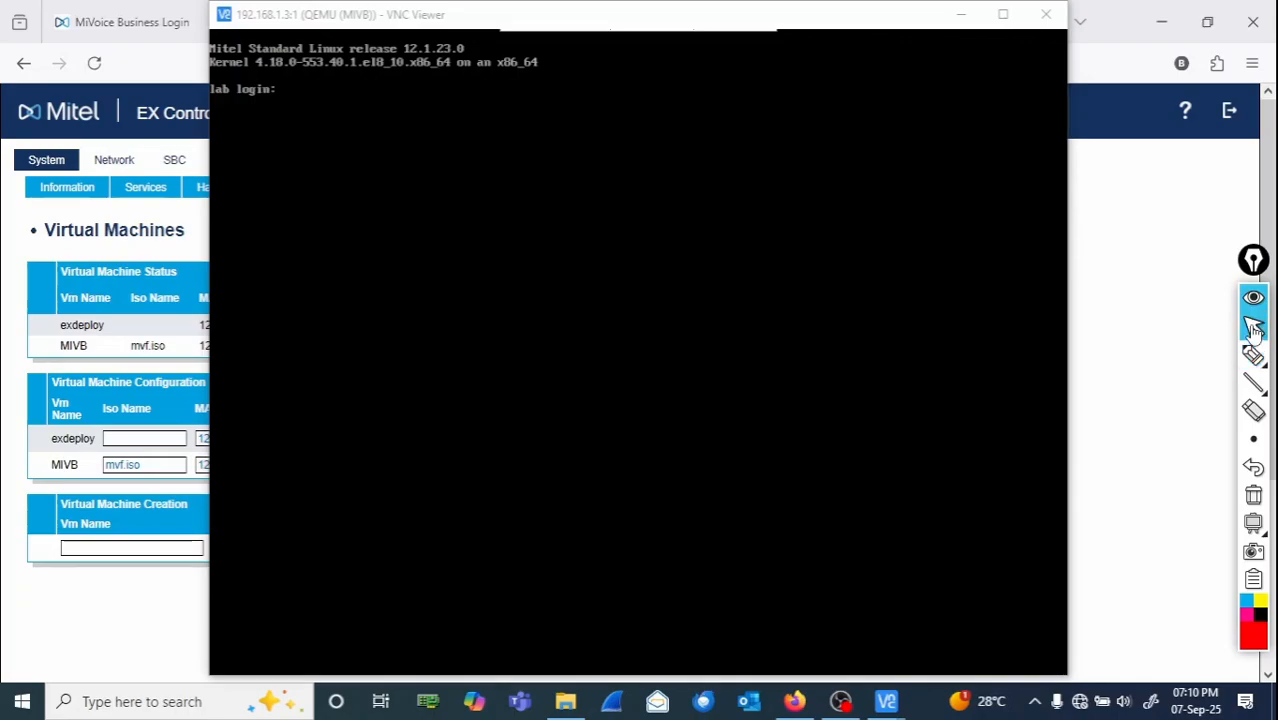
left_click(960, 16)
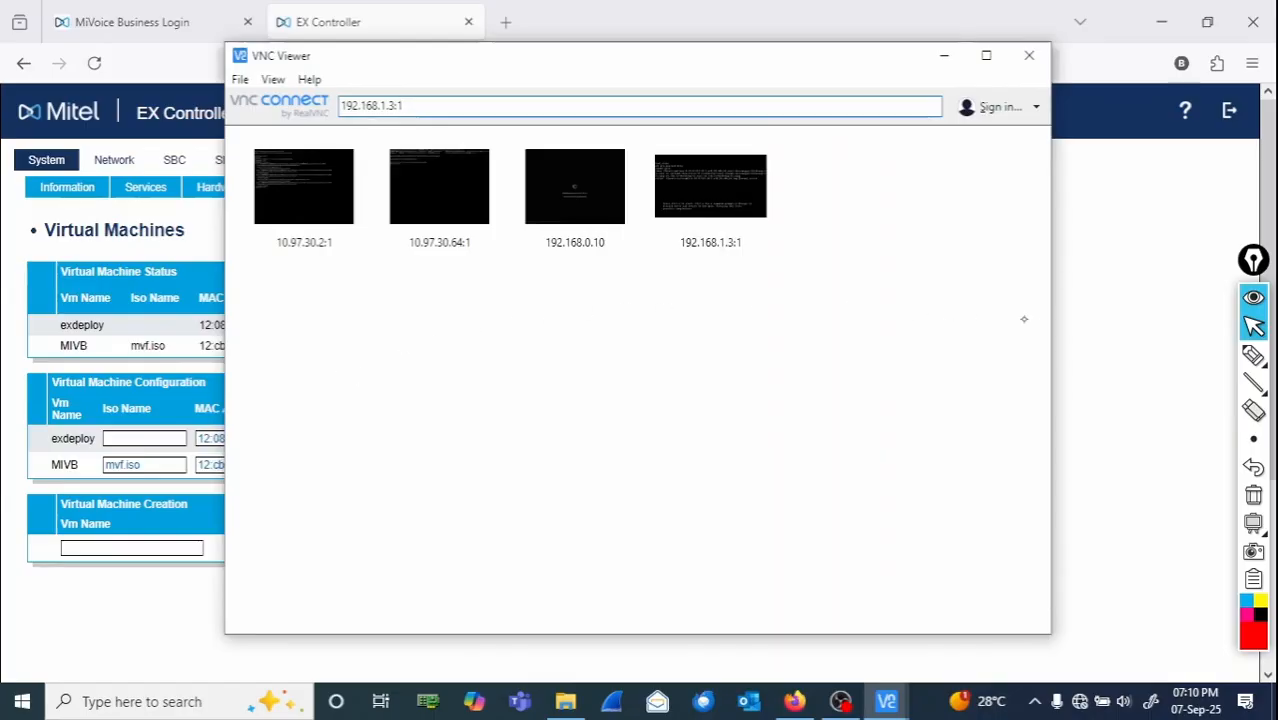
left_click(1254, 355)
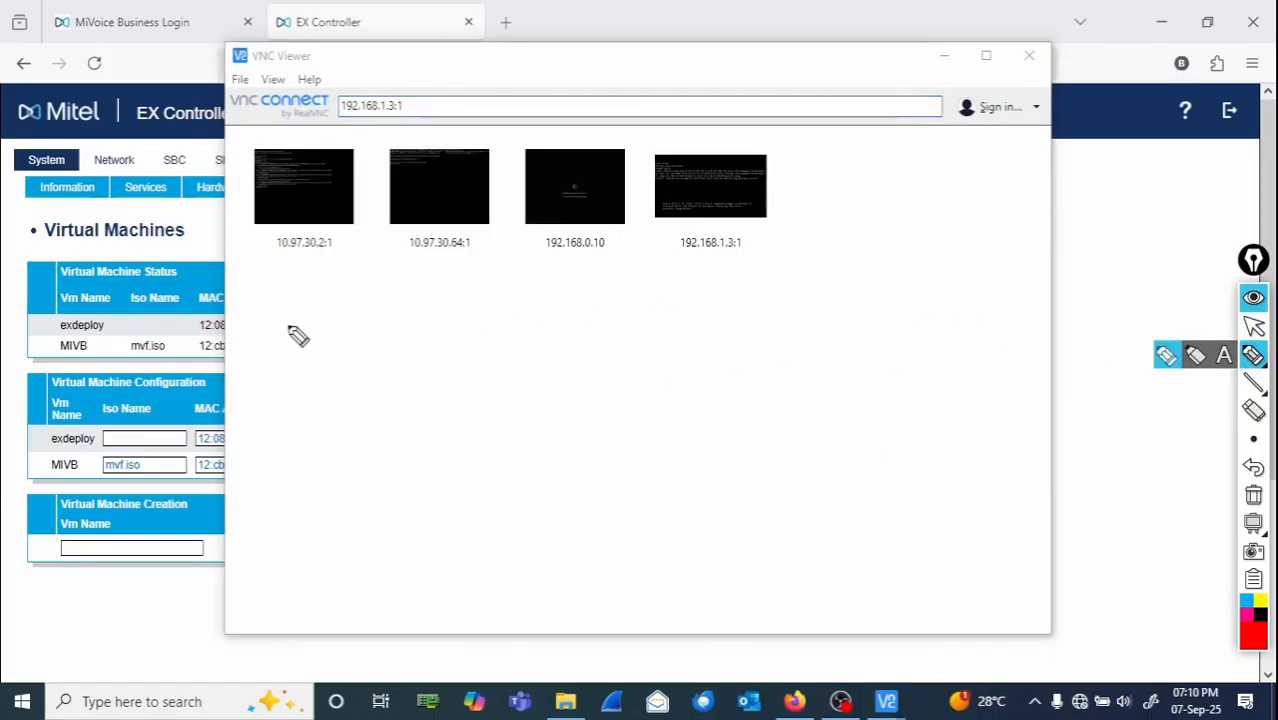
mouse_move(297, 305)
left_mouse_down()
mouse_move(308, 340)
mouse_move(428, 330)
mouse_move(380, 326)
left_mouse_up()
left_click_drag(295, 358, 458, 334)
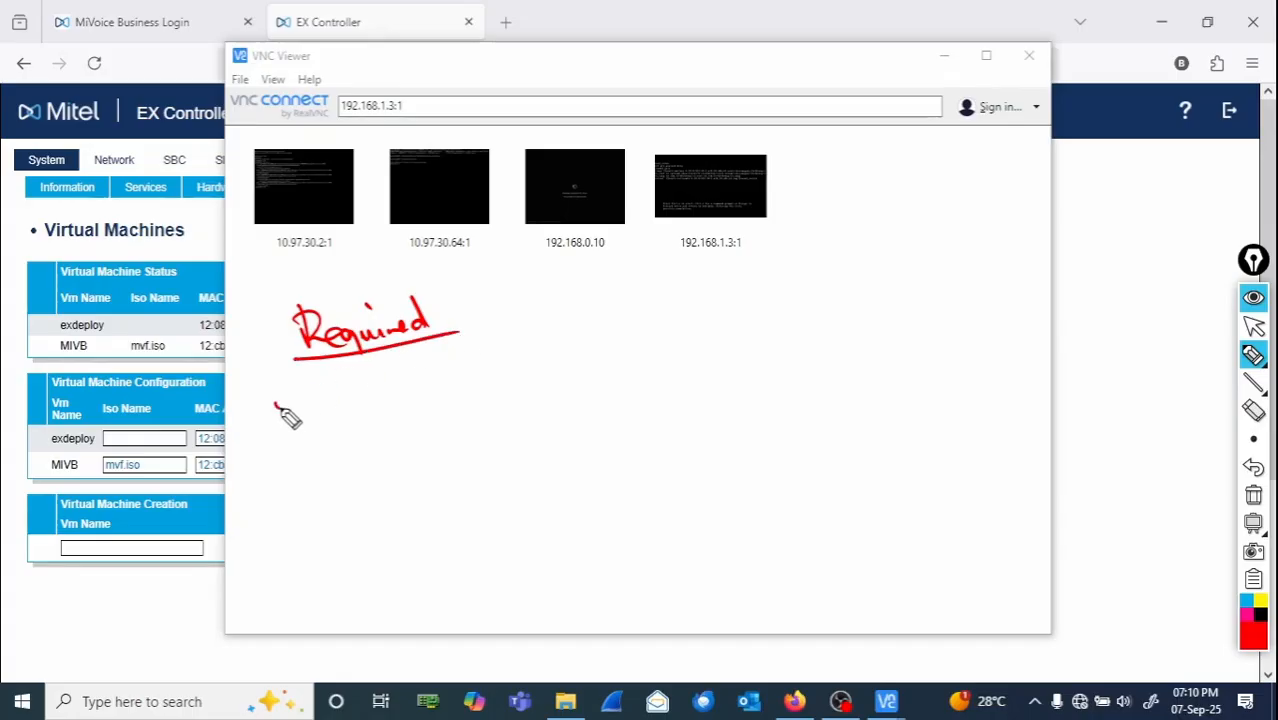
mouse_move(284, 408)
left_mouse_down()
mouse_move(278, 418)
mouse_move(428, 400)
mouse_move(563, 355)
left_mouse_up()
mouse_move(280, 468)
left_mouse_down()
mouse_move(320, 476)
mouse_move(300, 461)
mouse_move(441, 443)
left_mouse_up()
mouse_move(456, 437)
left_mouse_down()
mouse_move(500, 445)
mouse_move(582, 408)
mouse_move(657, 407)
mouse_move(710, 381)
mouse_move(760, 380)
left_mouse_up()
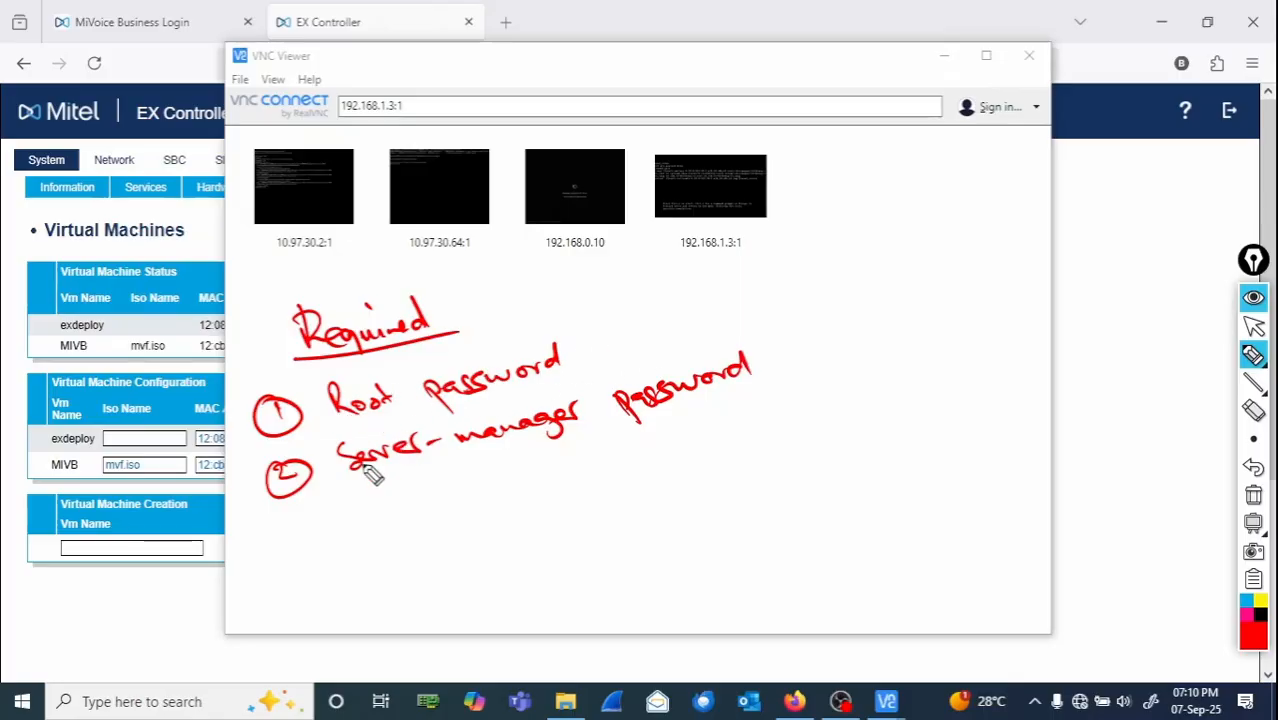
mouse_move(403, 362)
left_mouse_down()
mouse_move(412, 408)
mouse_move(440, 366)
mouse_move(487, 352)
left_mouse_up()
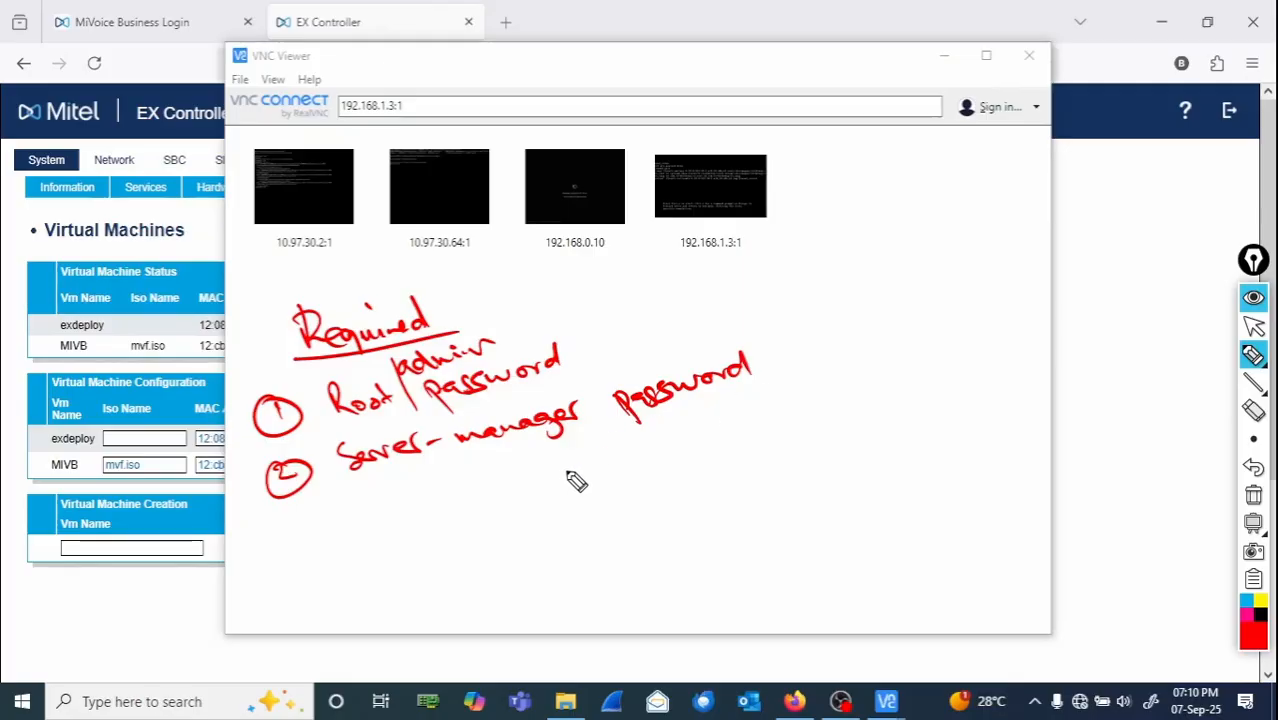
left_click_drag(585, 465, 664, 438)
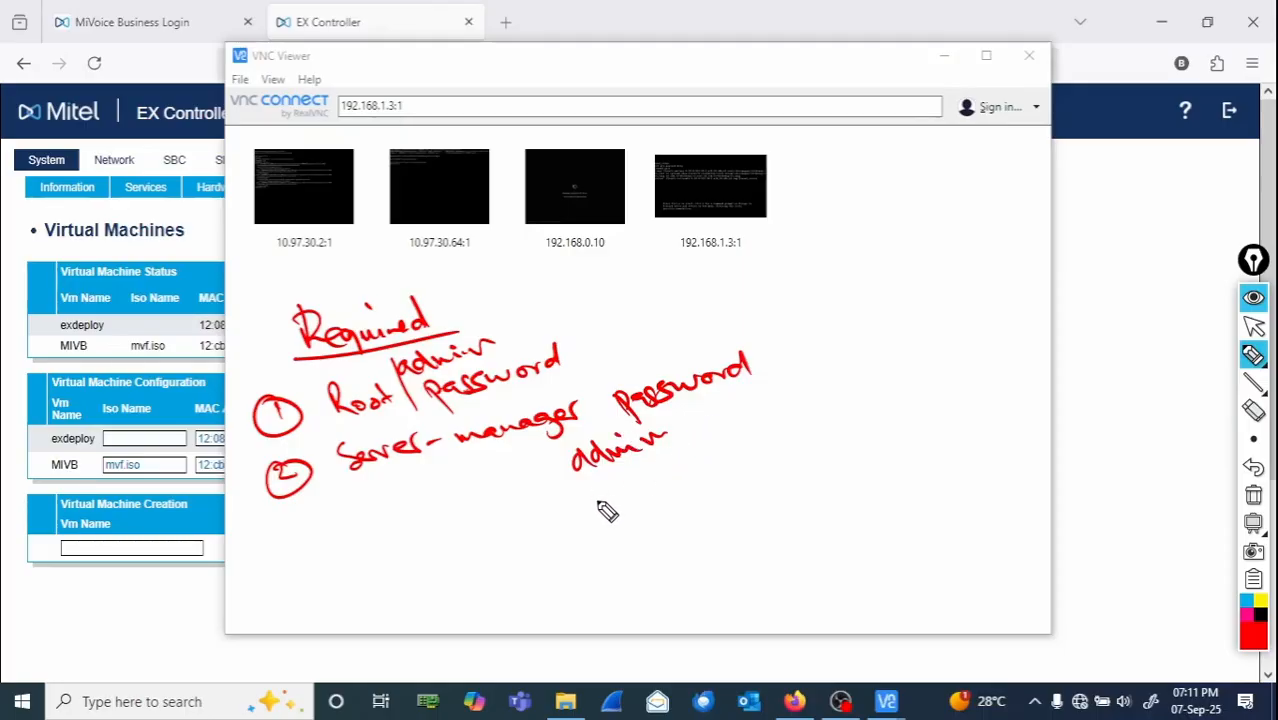
mouse_move(612, 495)
left_mouse_down()
mouse_move(598, 500)
mouse_move(670, 466)
left_mouse_up()
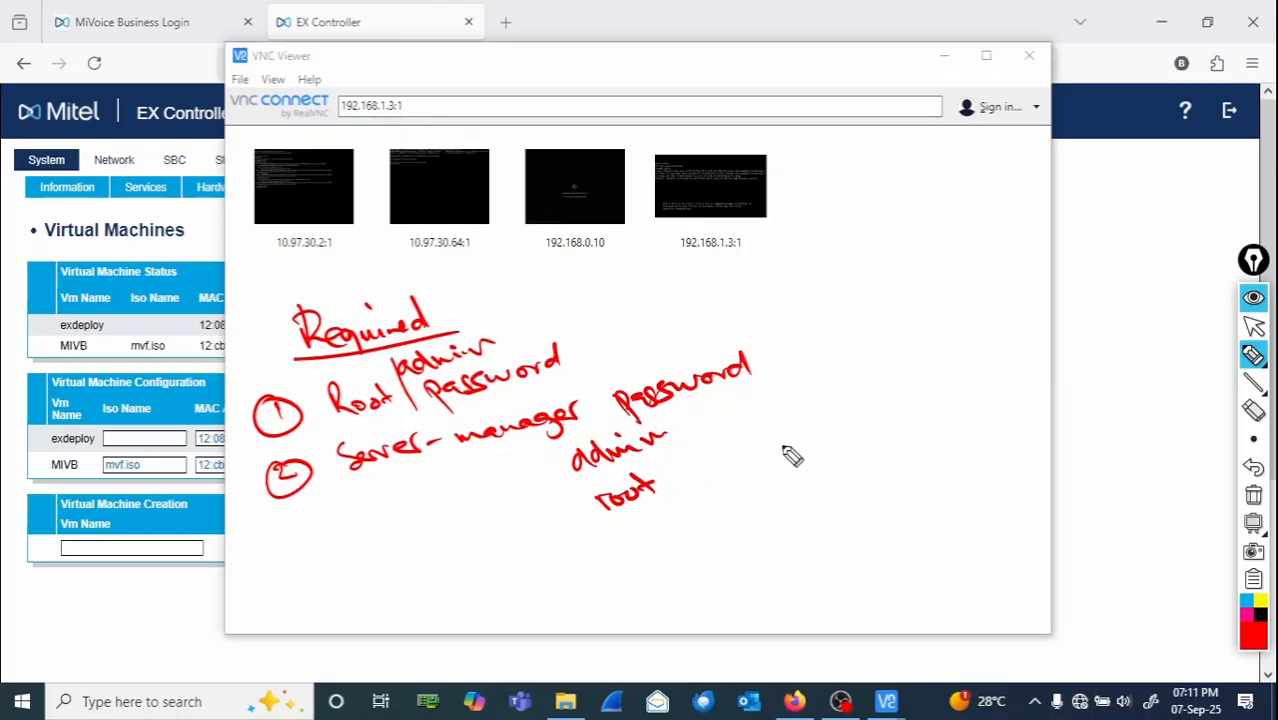
mouse_move(776, 456)
left_mouse_down()
mouse_move(918, 420)
mouse_move(922, 392)
mouse_move(962, 408)
left_mouse_up()
mouse_move(632, 478)
left_mouse_down()
mouse_move(610, 485)
mouse_move(693, 514)
mouse_move(640, 540)
left_mouse_up()
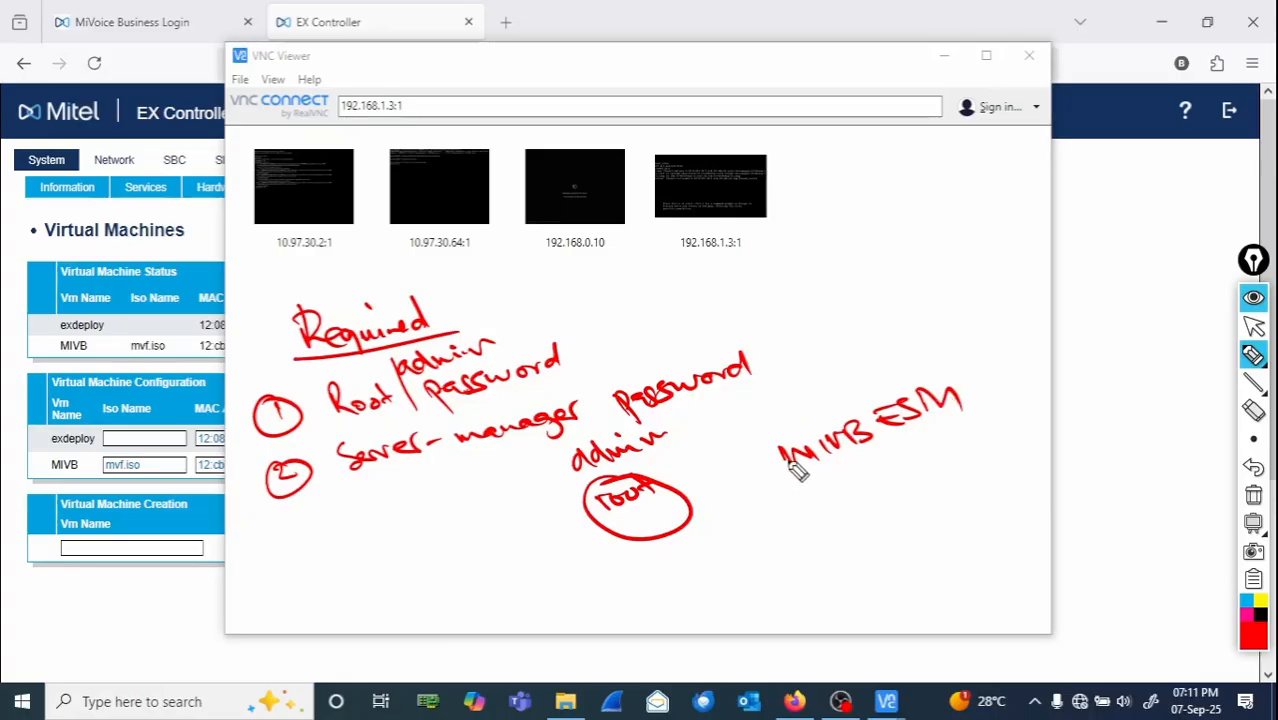
left_click_drag(790, 466, 850, 470)
mouse_move(512, 590)
left_mouse_down()
mouse_move(542, 591)
mouse_move(588, 562)
left_mouse_up()
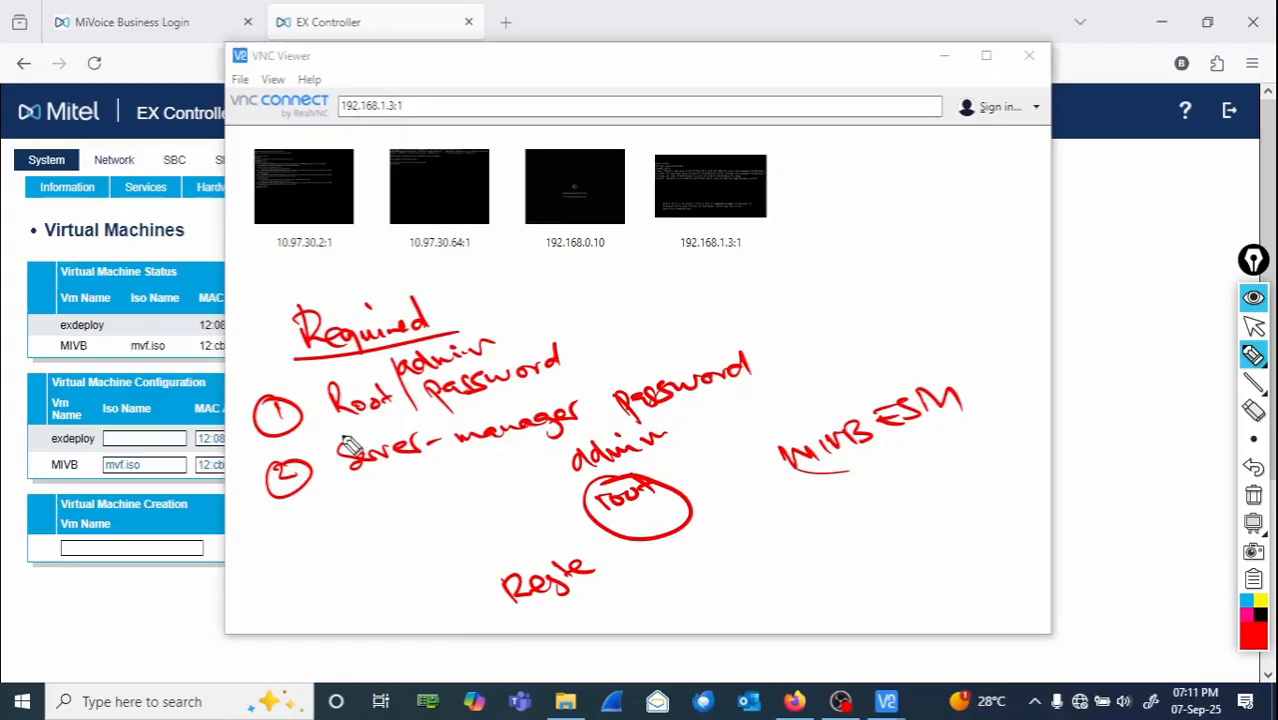
mouse_move(316, 453)
left_mouse_down()
mouse_move(392, 491)
mouse_move(811, 375)
mouse_move(770, 330)
mouse_move(322, 452)
left_mouse_up()
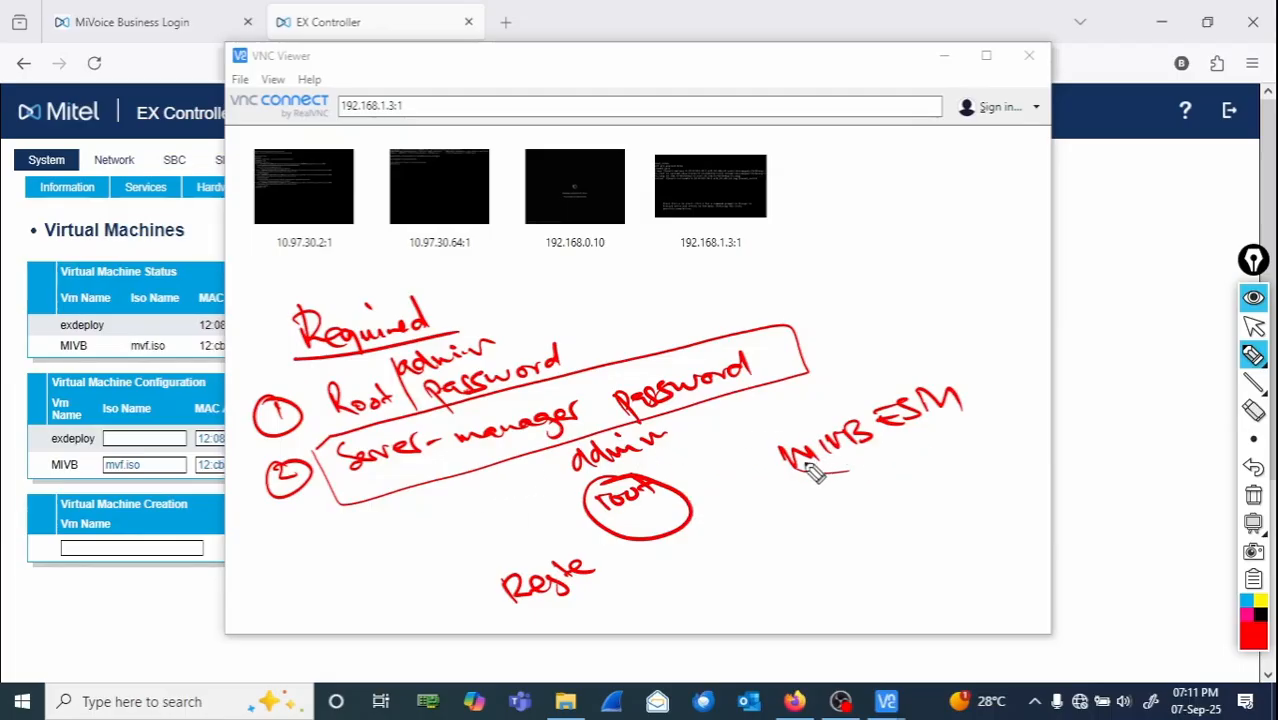
mouse_move(790, 500)
left_mouse_down()
mouse_move(978, 424)
mouse_move(952, 372)
mouse_move(772, 445)
mouse_move(793, 512)
left_mouse_up()
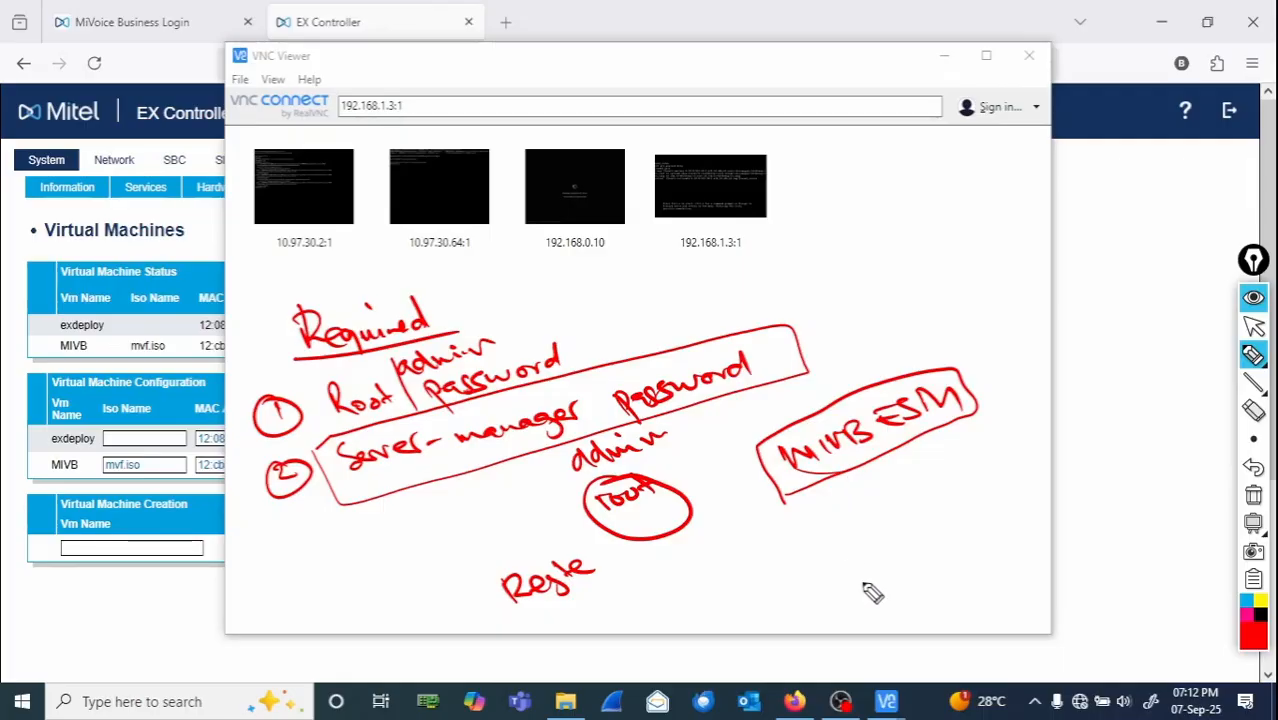
left_click(1252, 496)
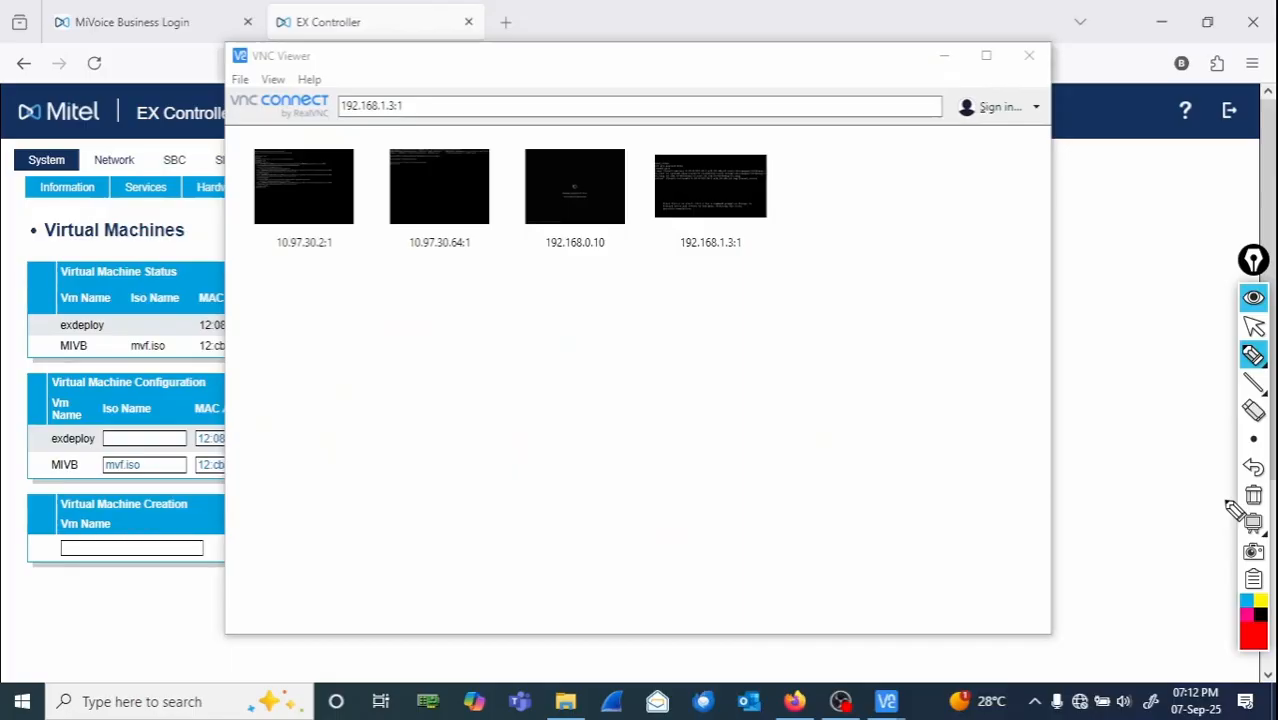
left_click(1254, 327)
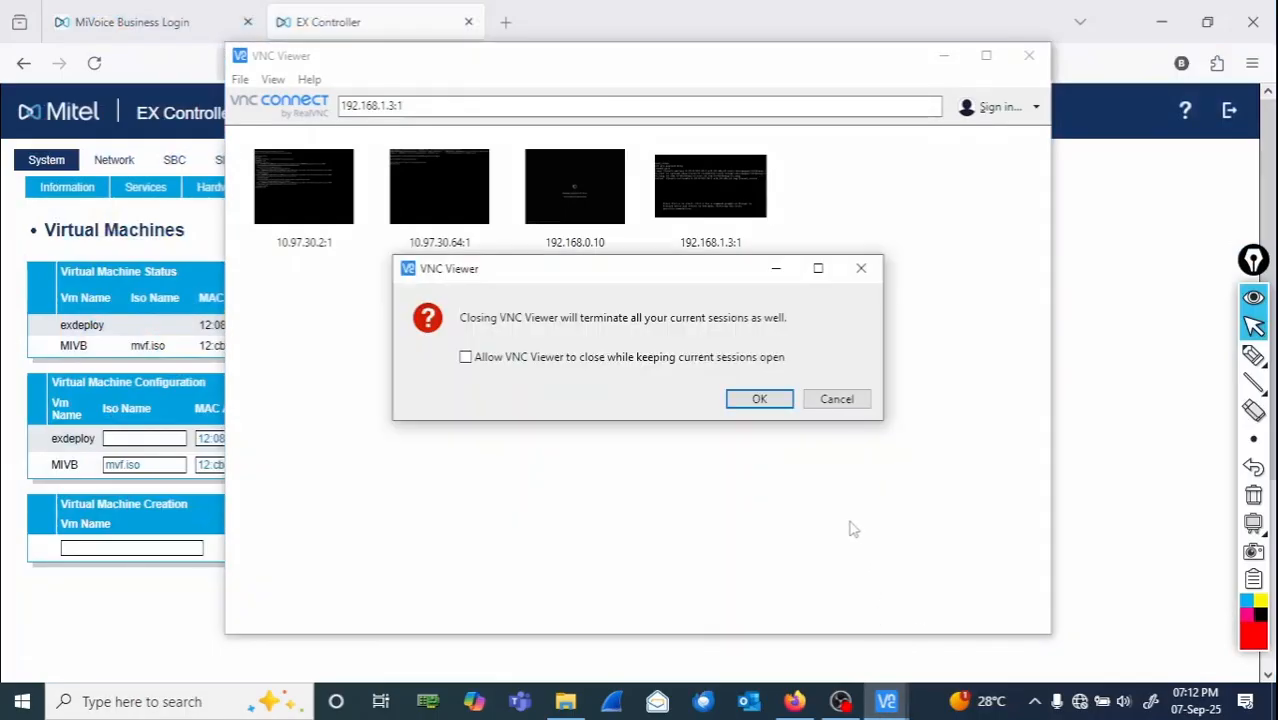
- Close VNC Viewer, then reopen it and connect to the recent 192.168.1.3:1 session
left_click(759, 398)
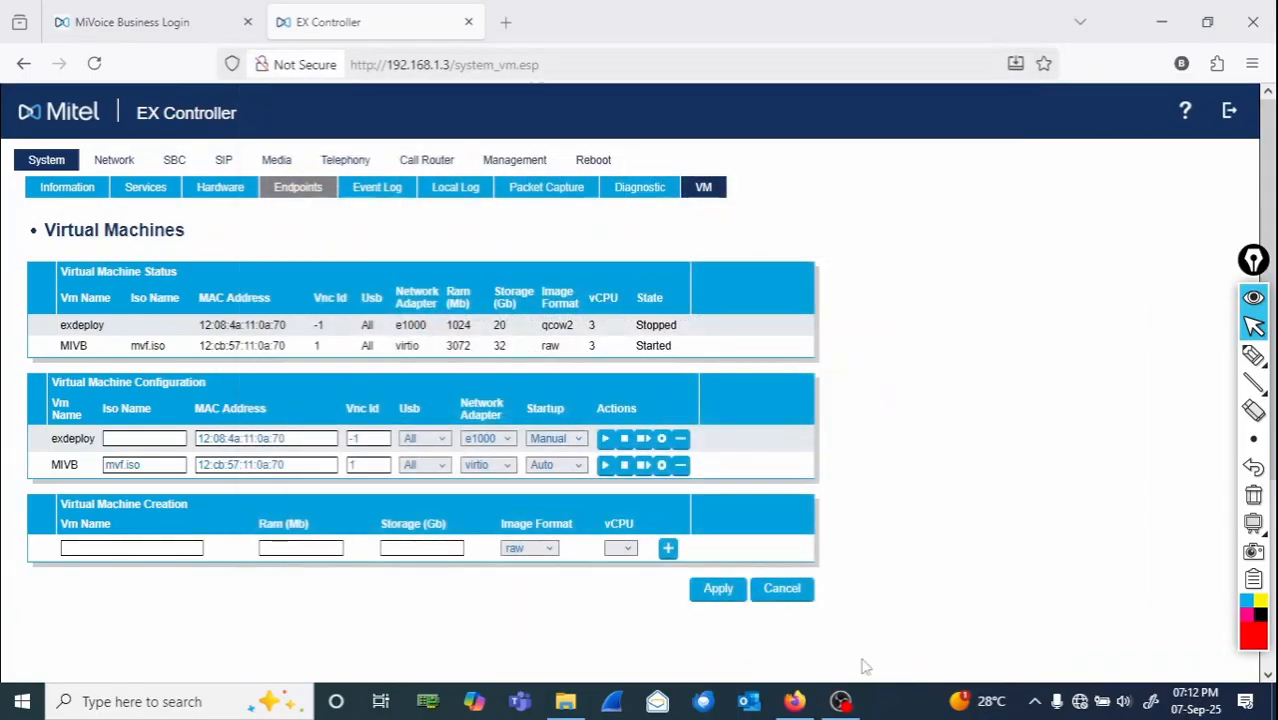
left_click(238, 705)
type("vnc")
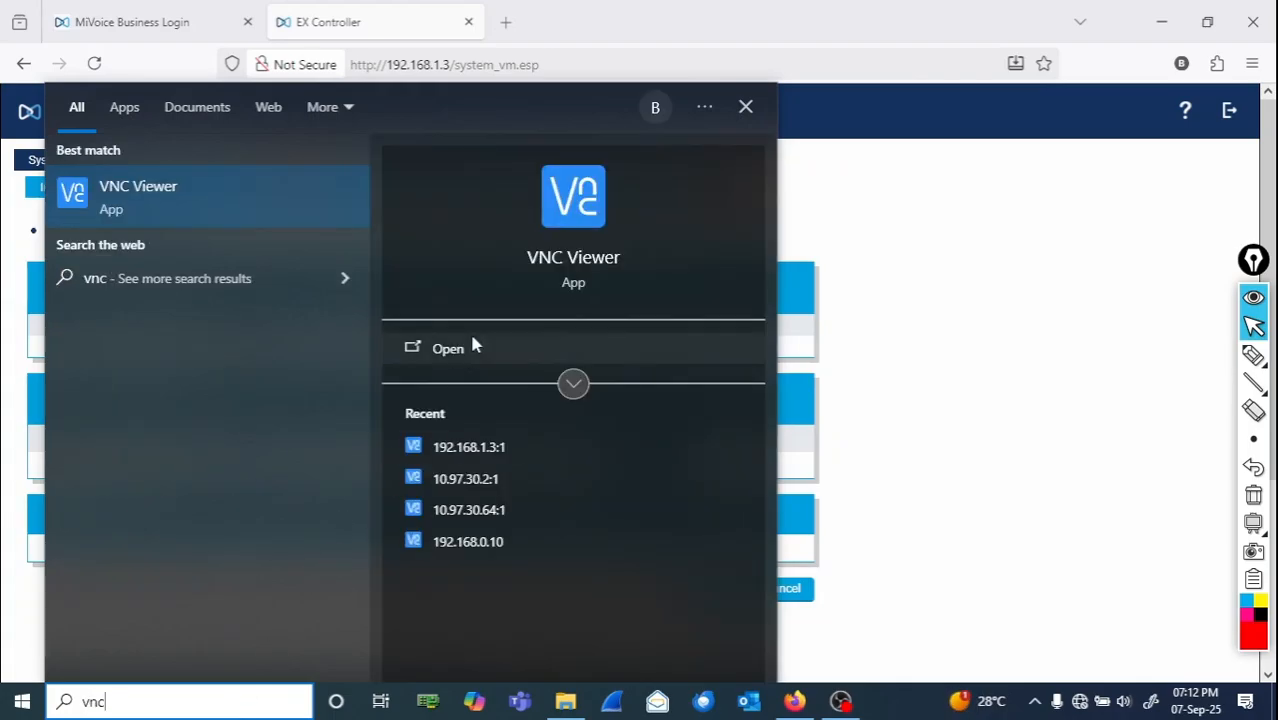
left_click(468, 447)
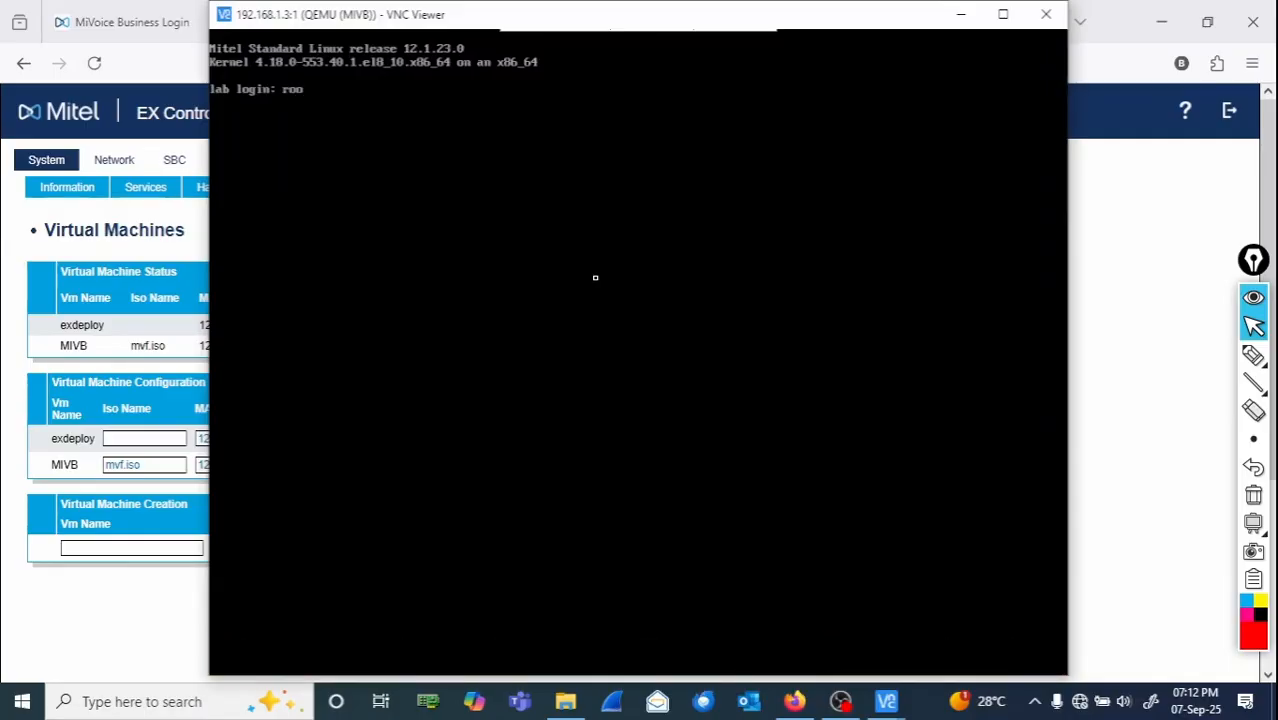
- Log in to the MIVB console as root with the root password
key("Return")
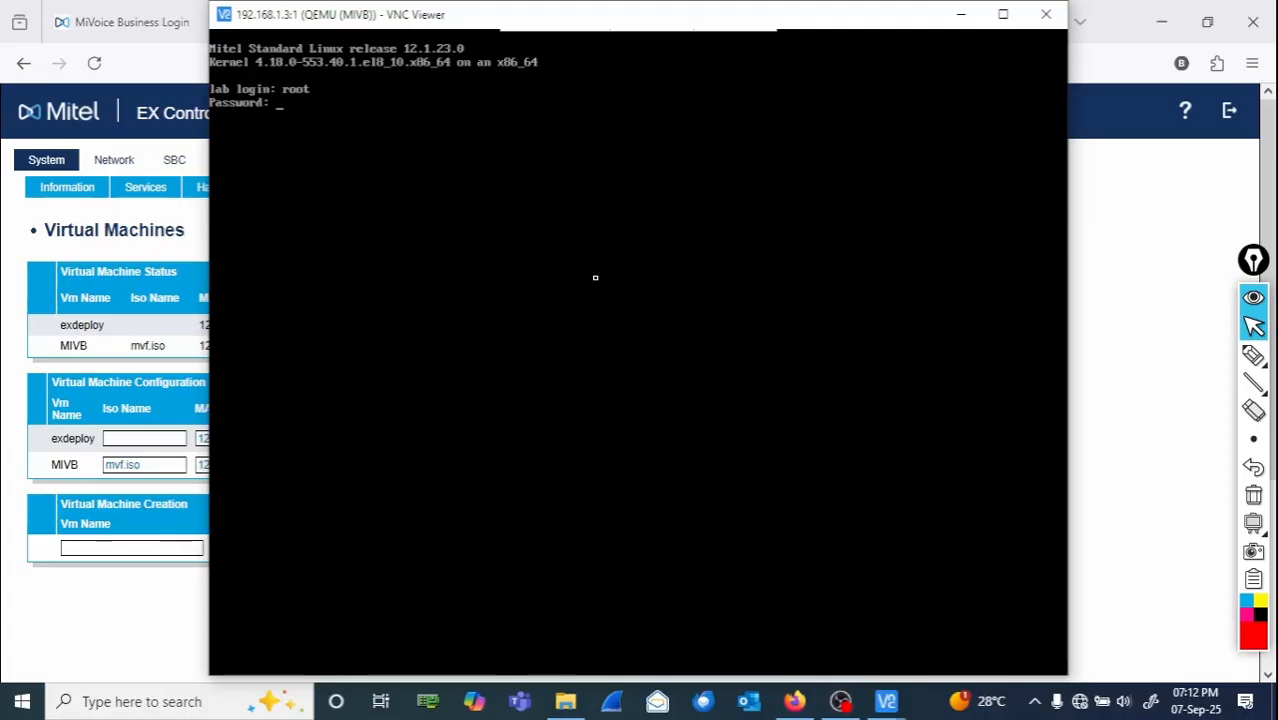
key("Return")
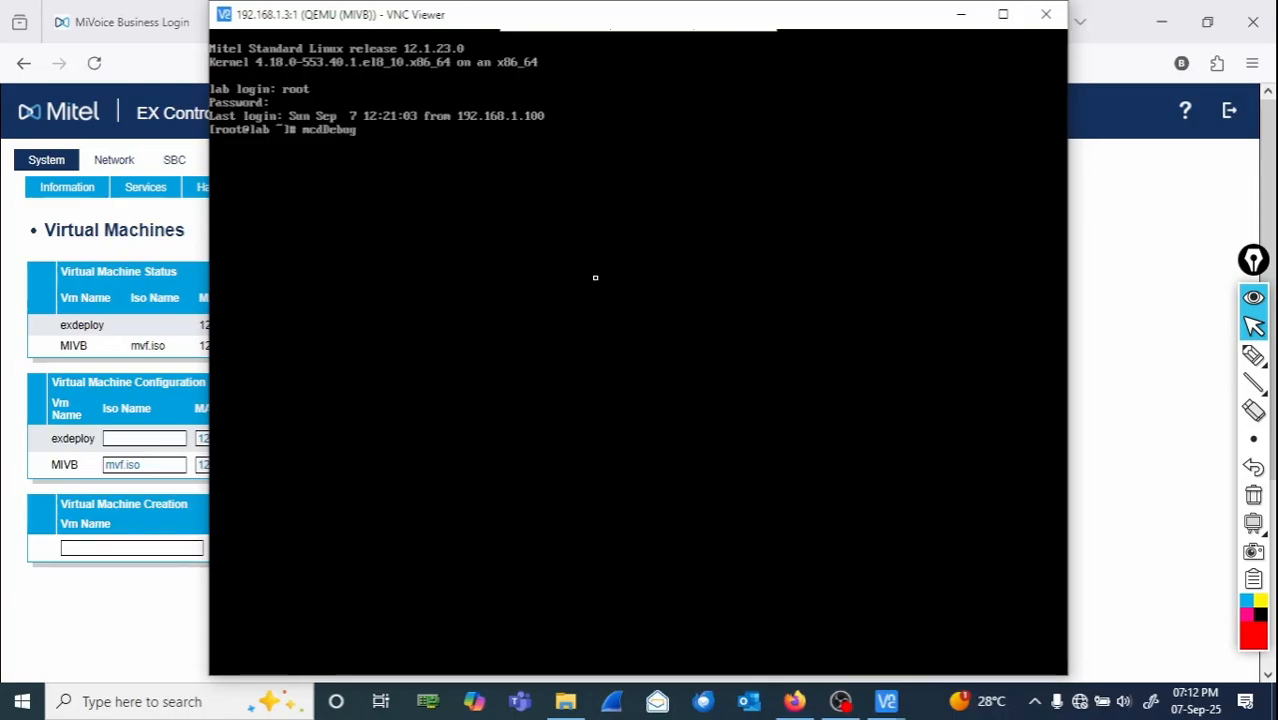
- Run mcdDebug ResetLoginPassword "system" in the MIVB console to reset the system user's login password
type("ResetLo")
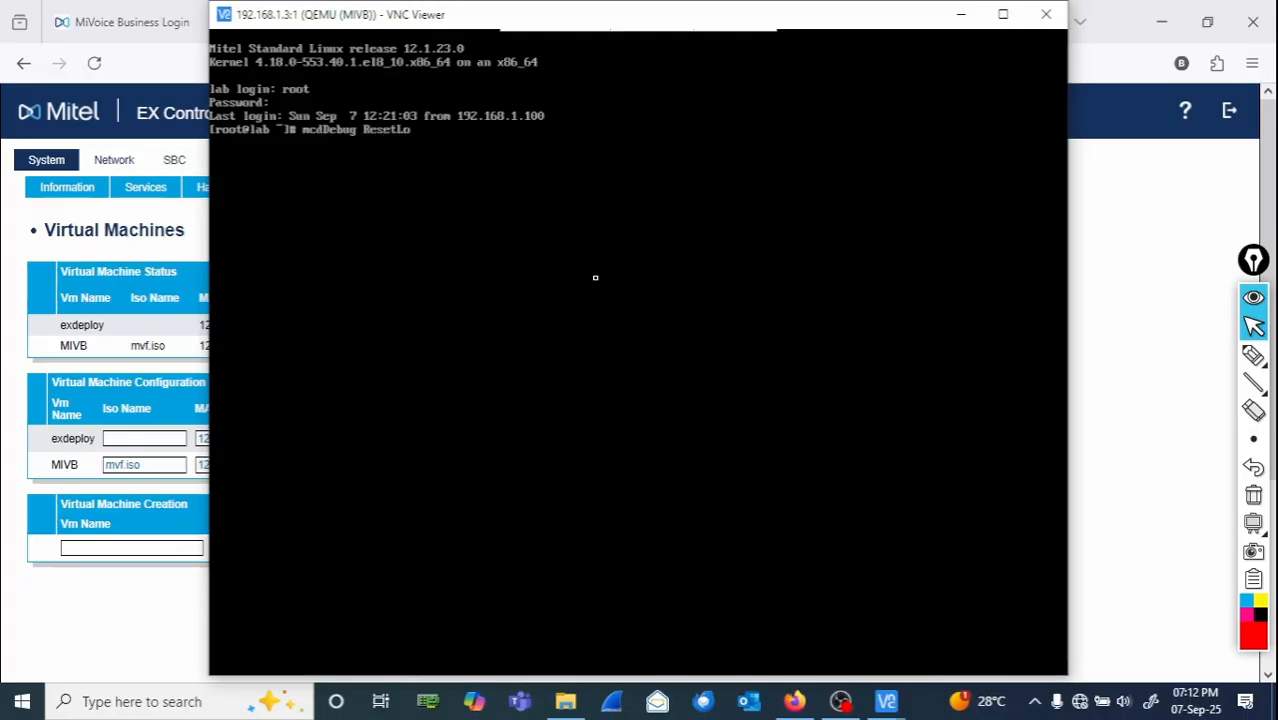
type("ginPass")
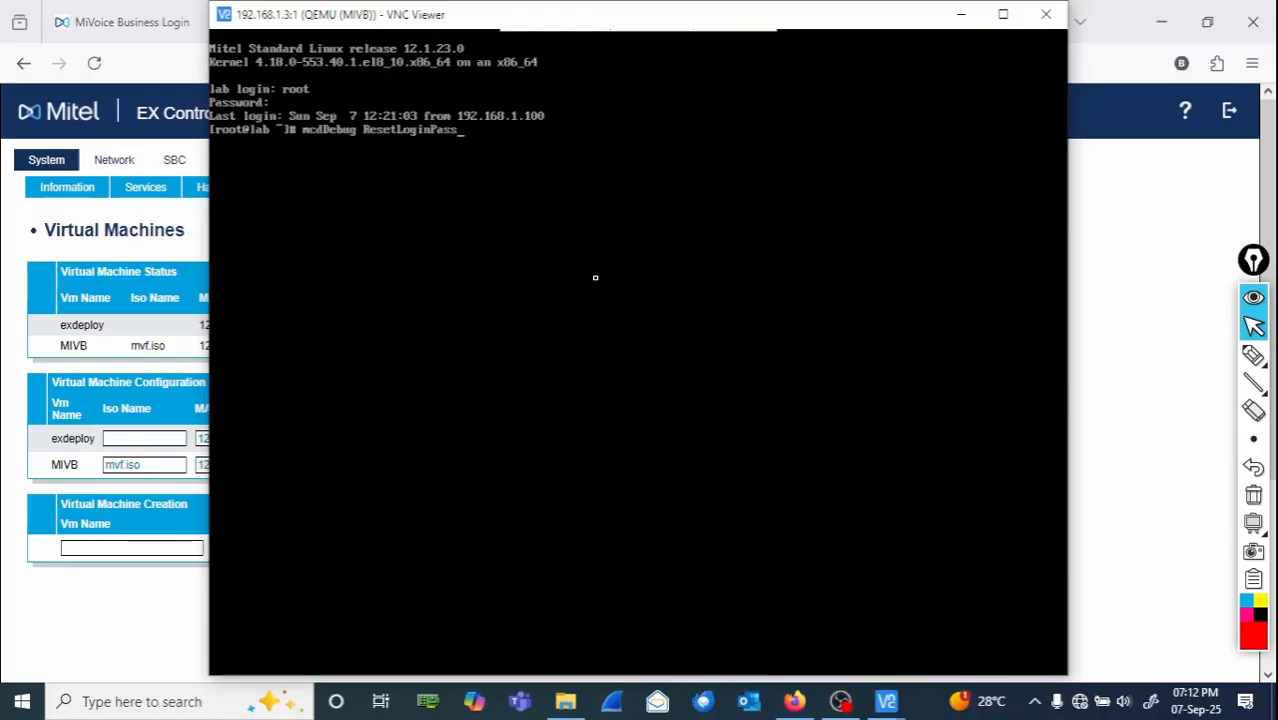
type("word \"system")
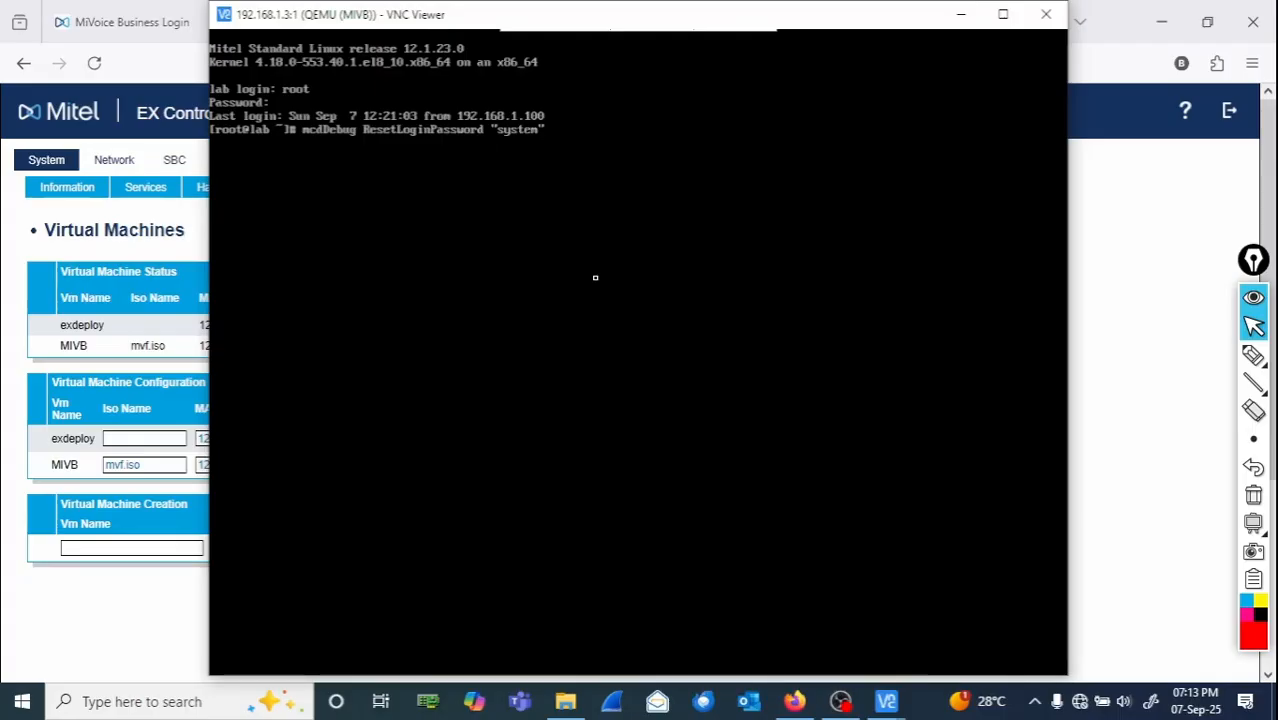
key("Return")
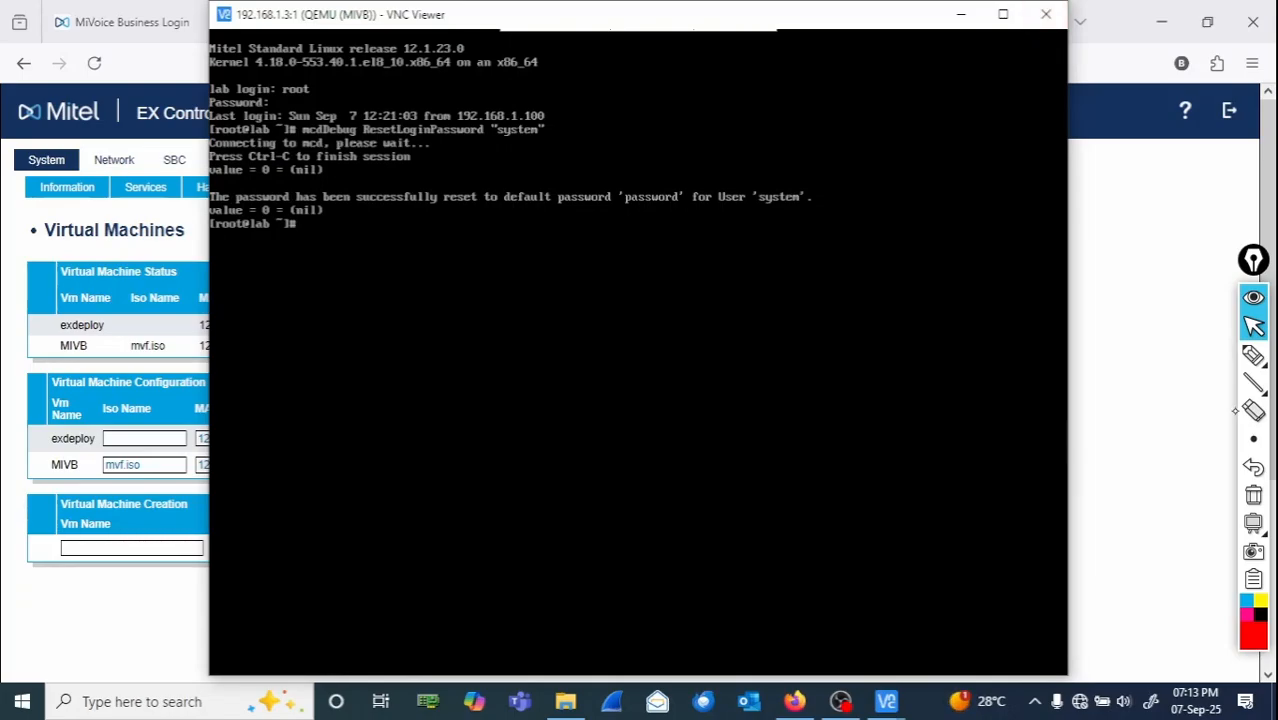
left_click(1253, 355)
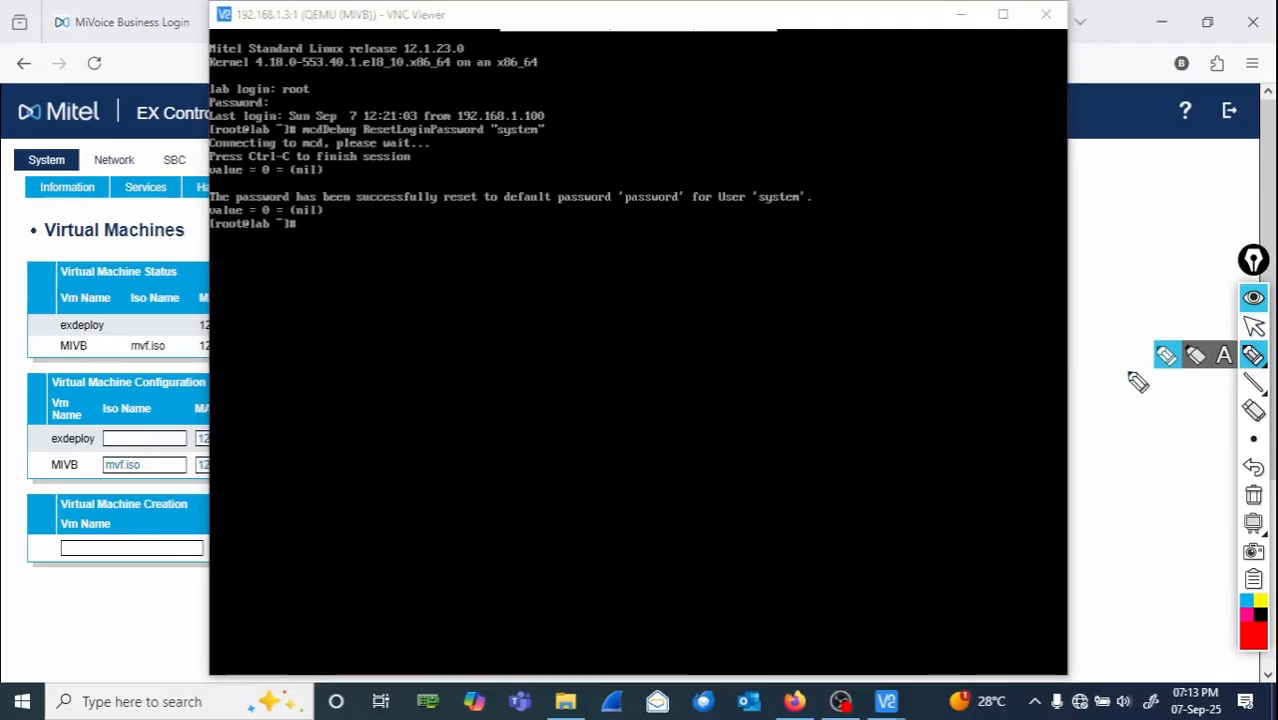
mouse_move(210, 182)
left_mouse_down()
mouse_move(776, 161)
mouse_move(696, 251)
mouse_move(228, 226)
mouse_move(212, 186)
left_mouse_up()
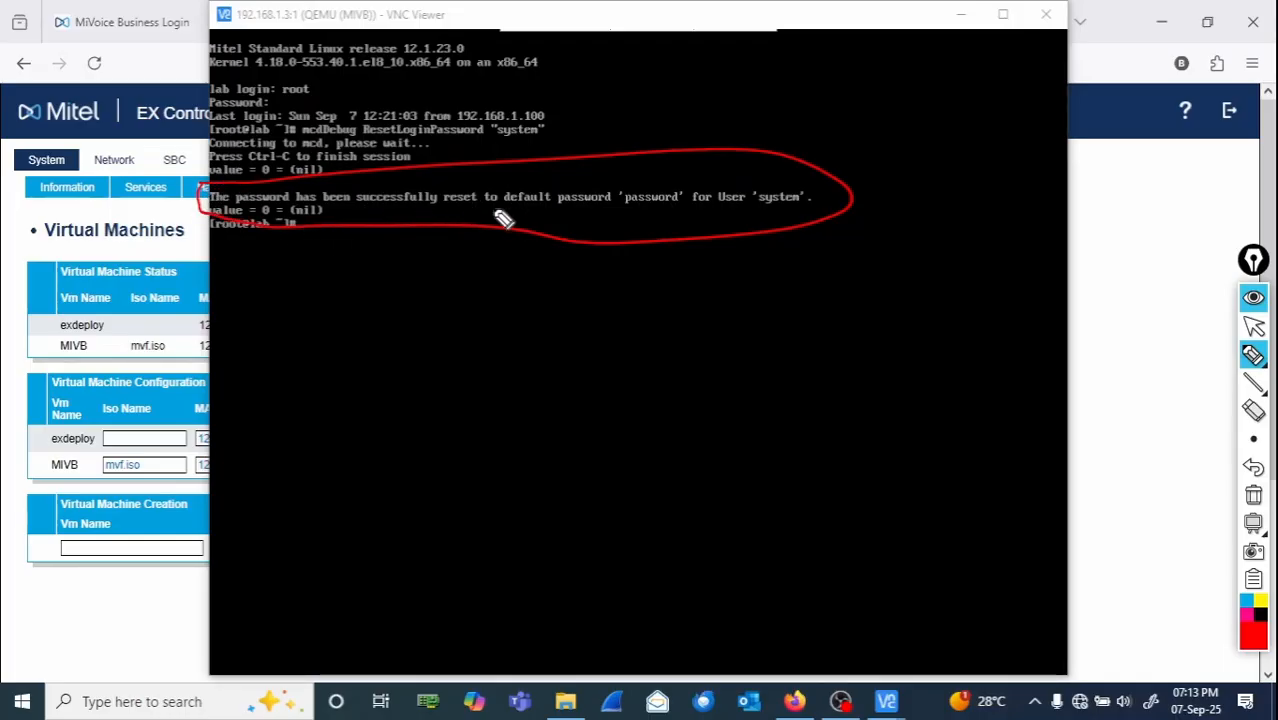
left_click_drag(503, 218, 680, 218)
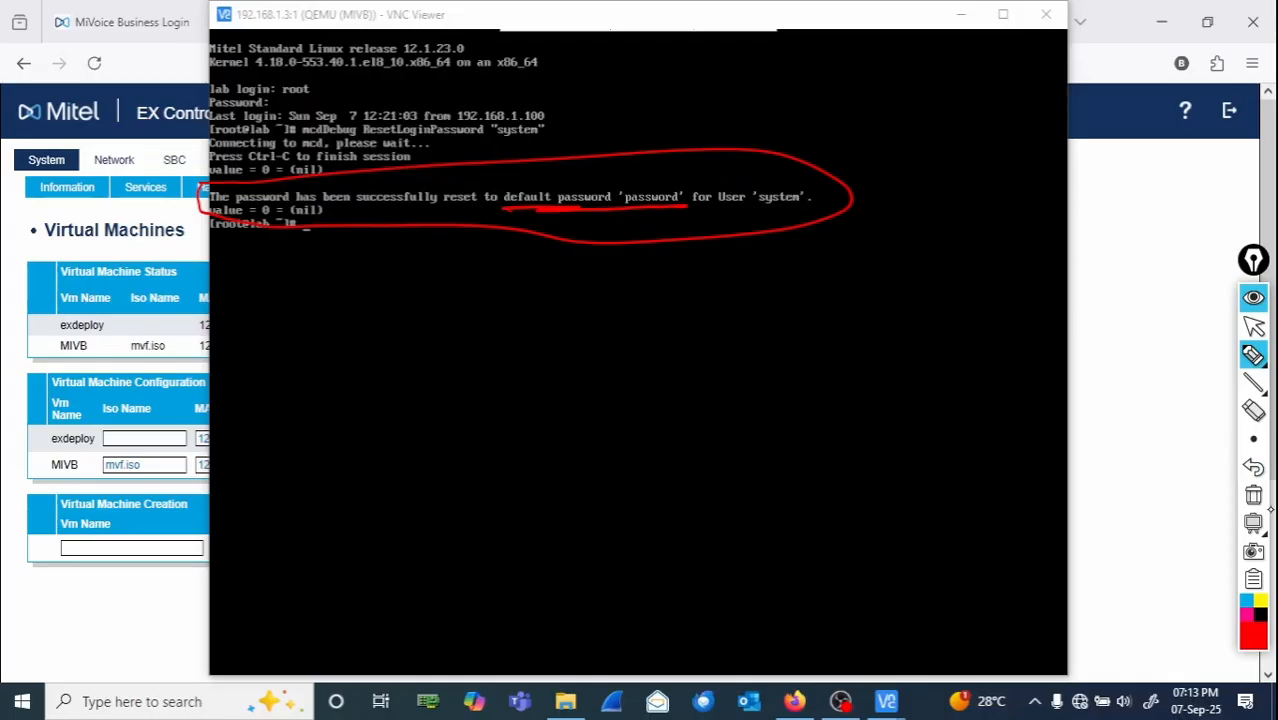
left_click(1253, 496)
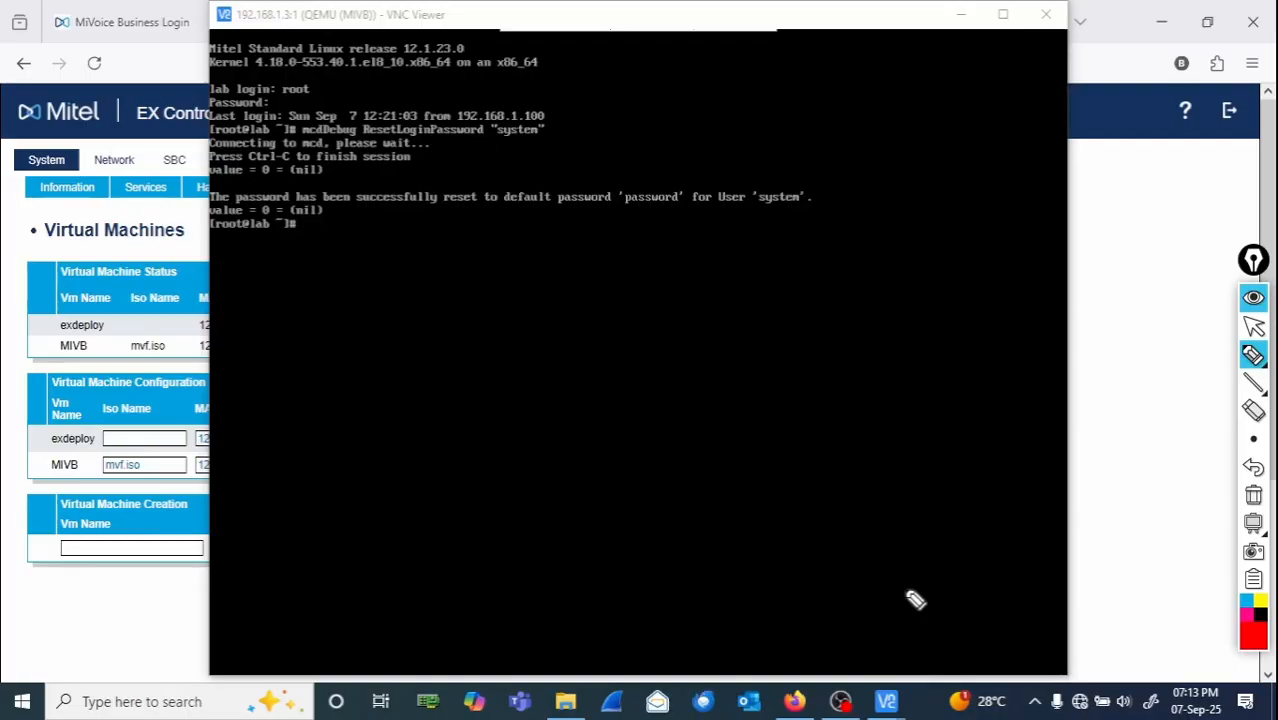
left_click(1254, 327)
- Log out of the MIVB console session
left_click(829, 325)
type("lo")
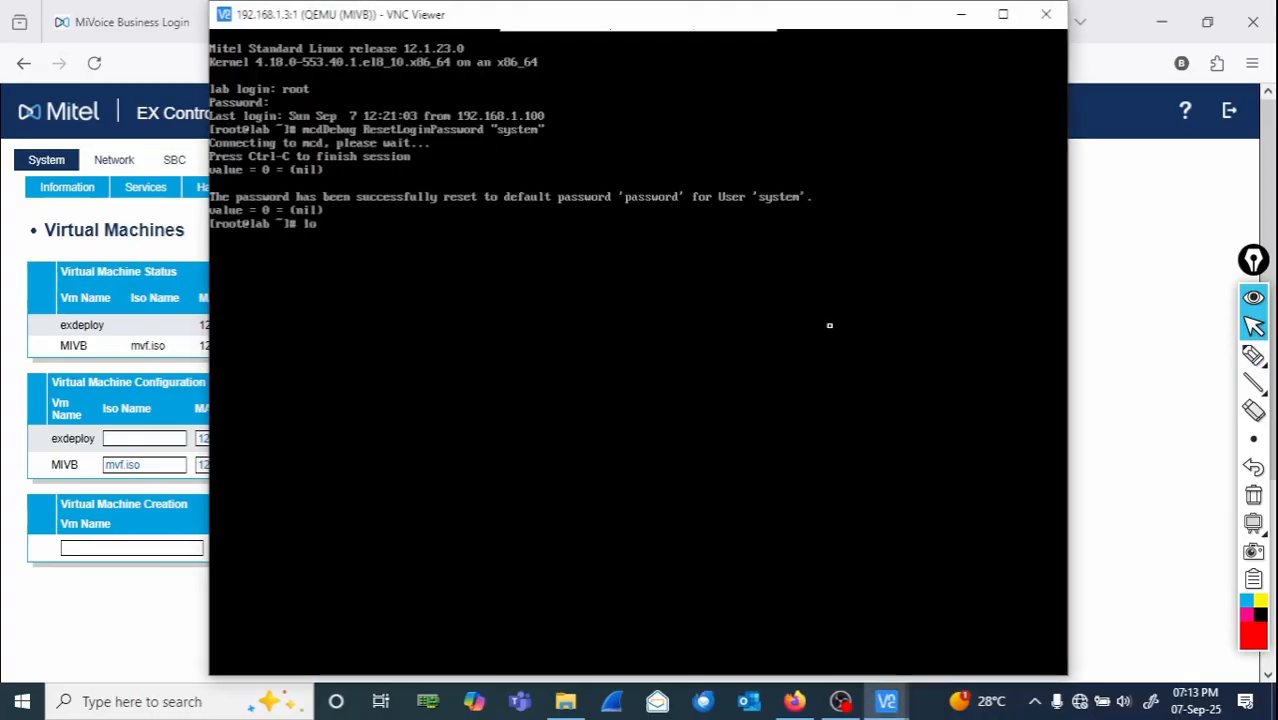
type("gout")
key("Return")
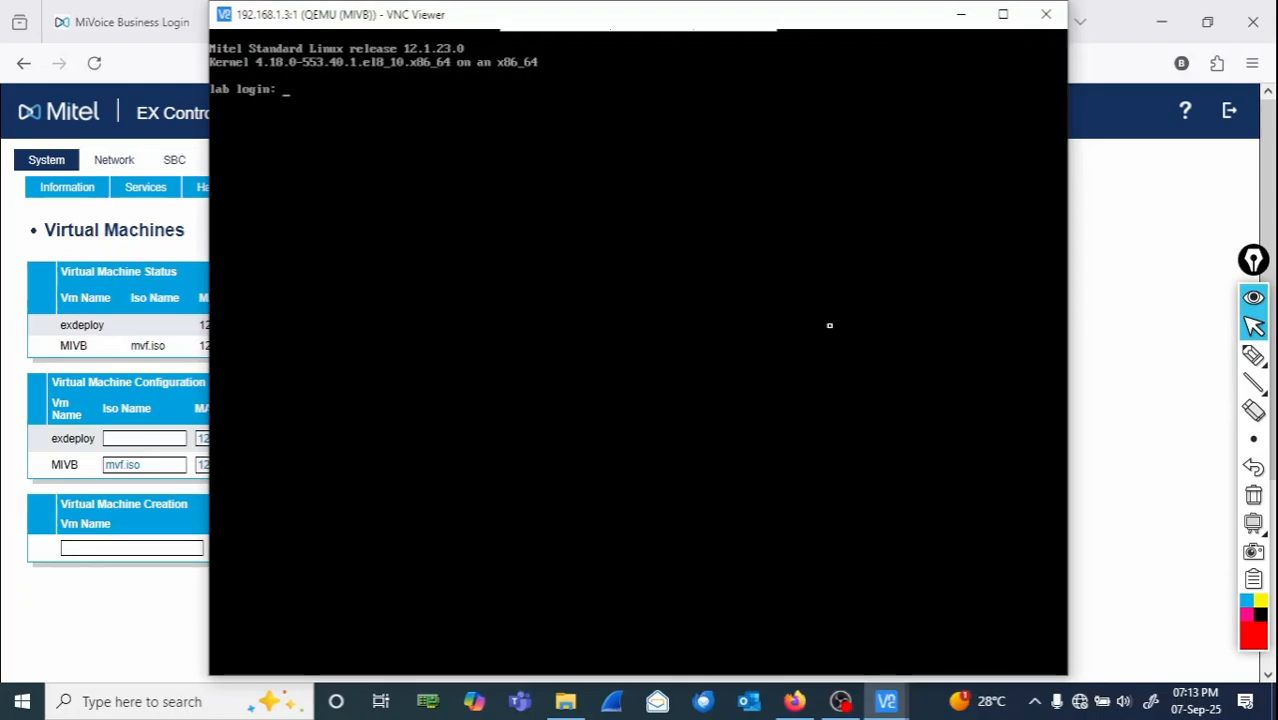
- Close the VNC Viewer session and window, and close the EX Controller browser tab
left_click(1045, 14)
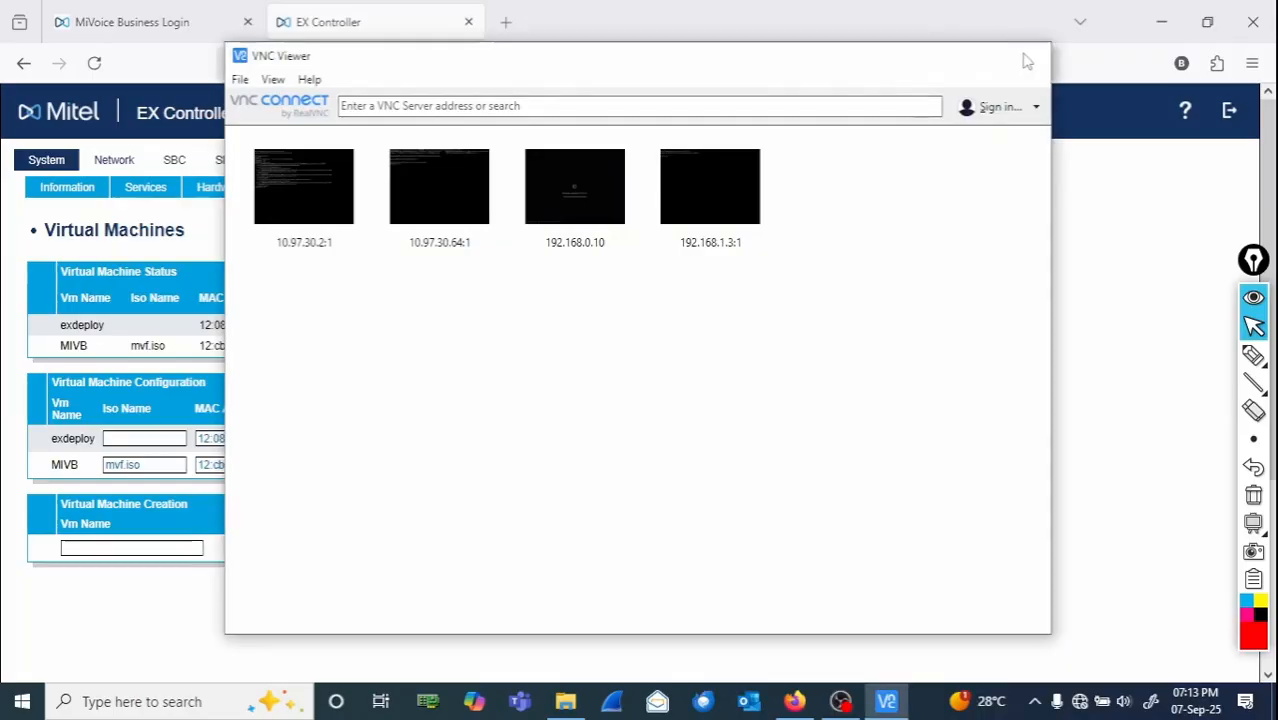
left_click(1029, 55)
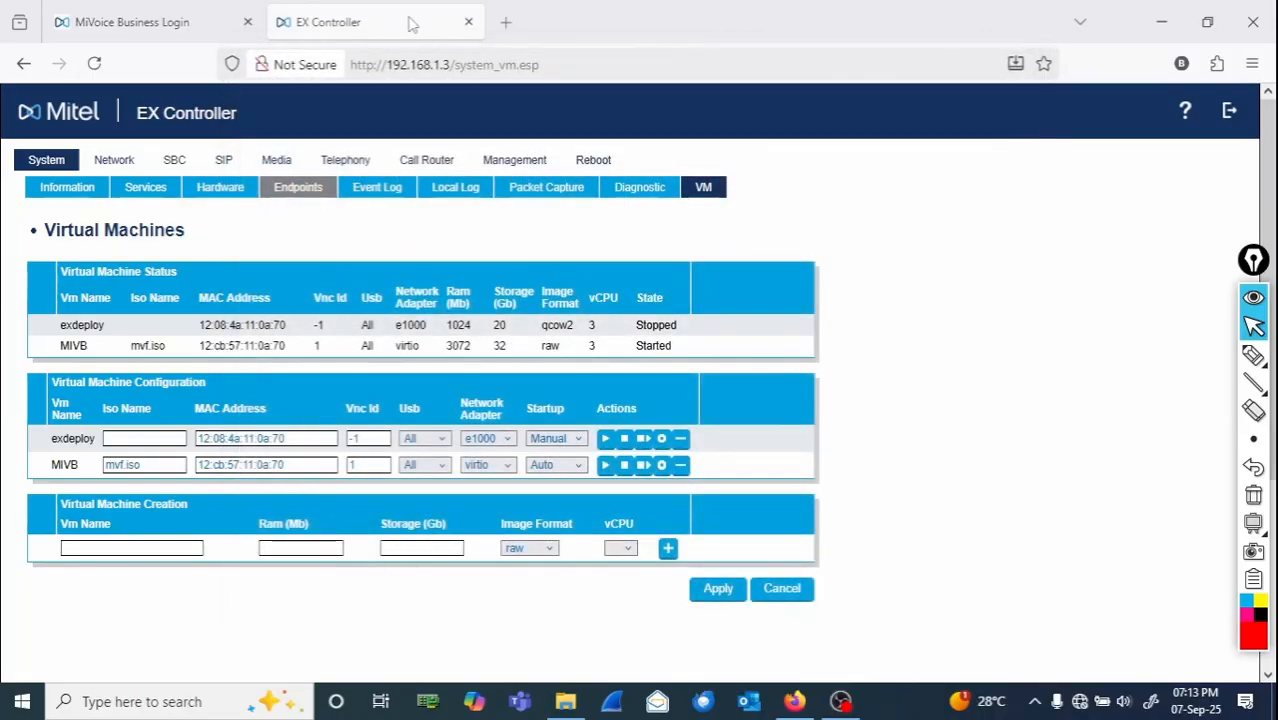
left_click(469, 22)
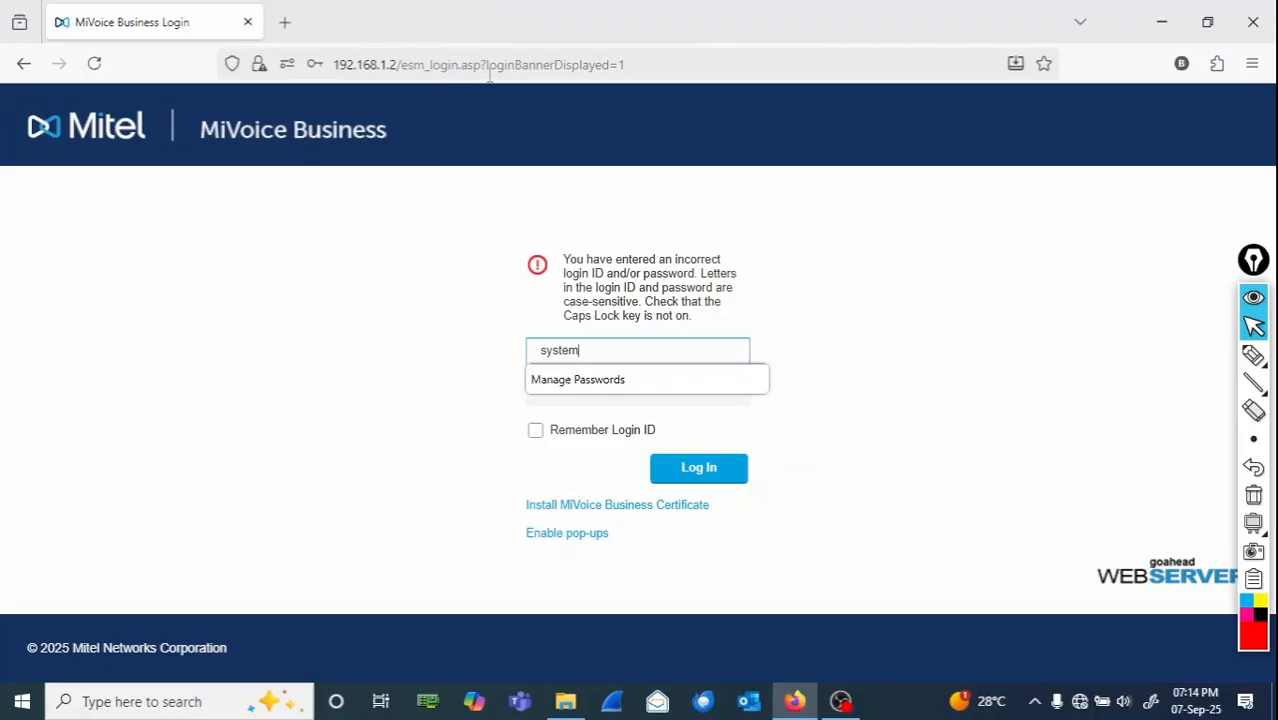
- Reload the MiVoice Business login page and enter login ID system with the default password
left_click(933, 482)
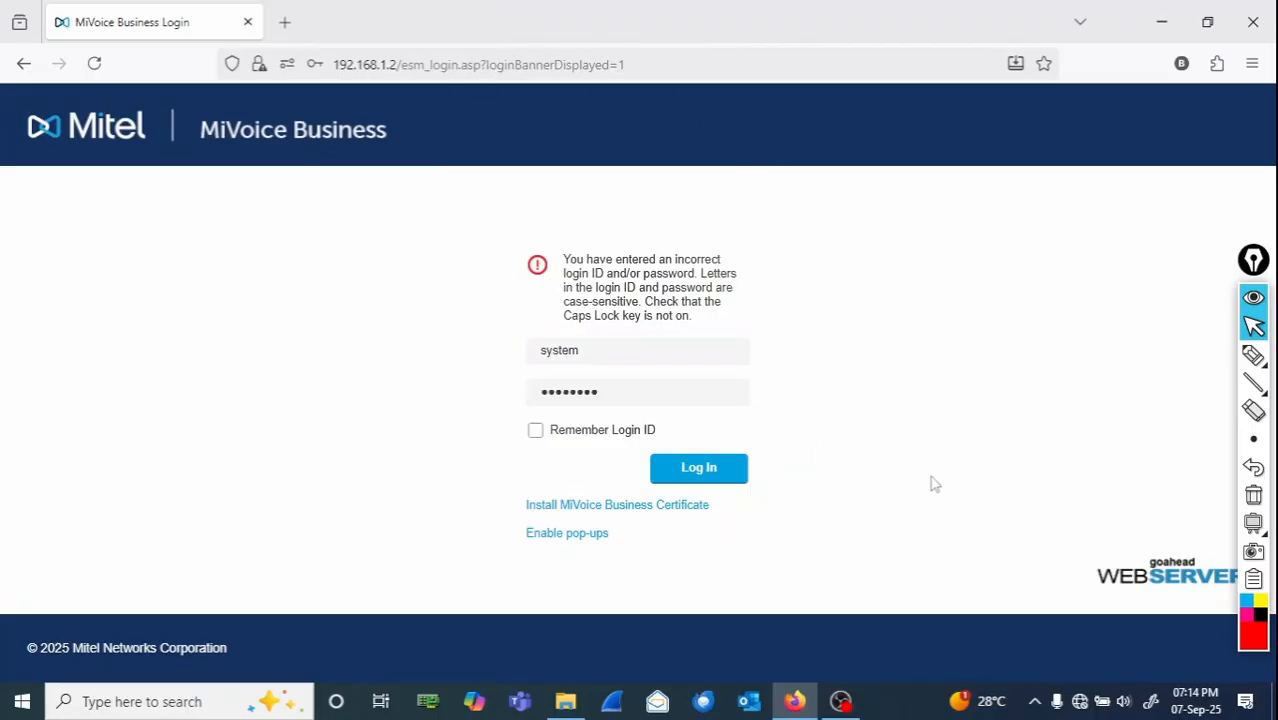
left_click(606, 393)
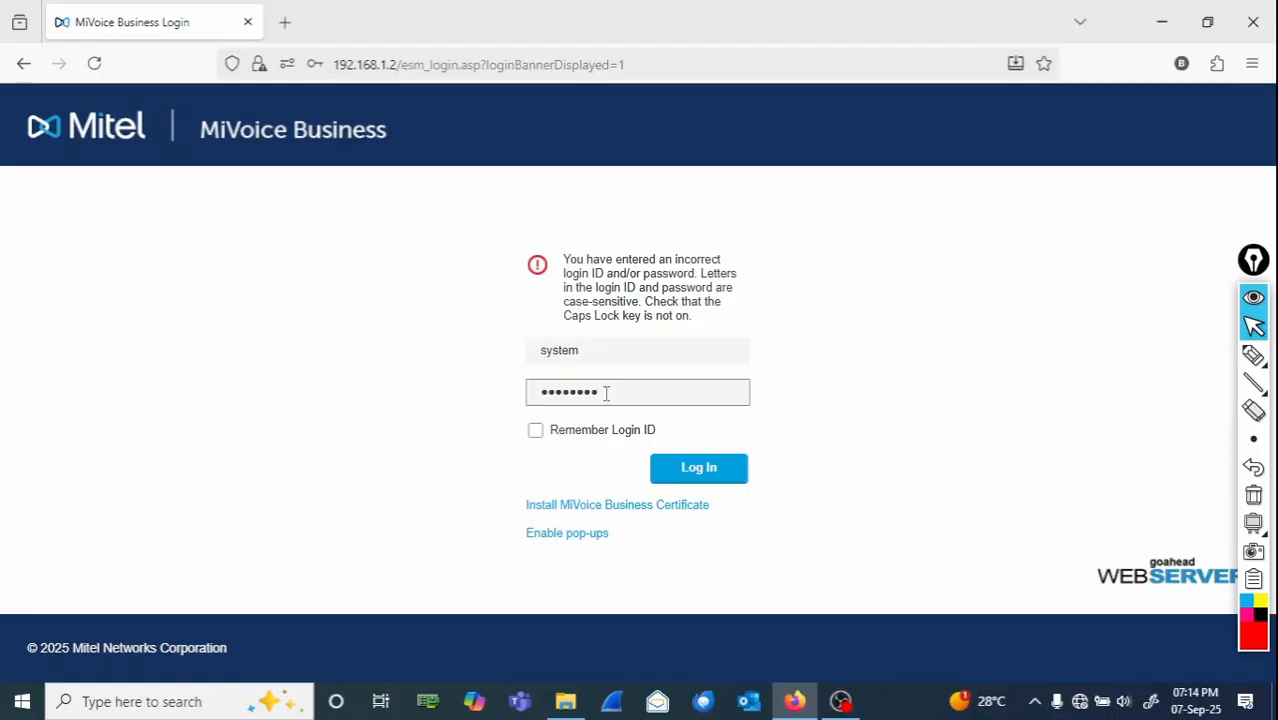
left_click(94, 62)
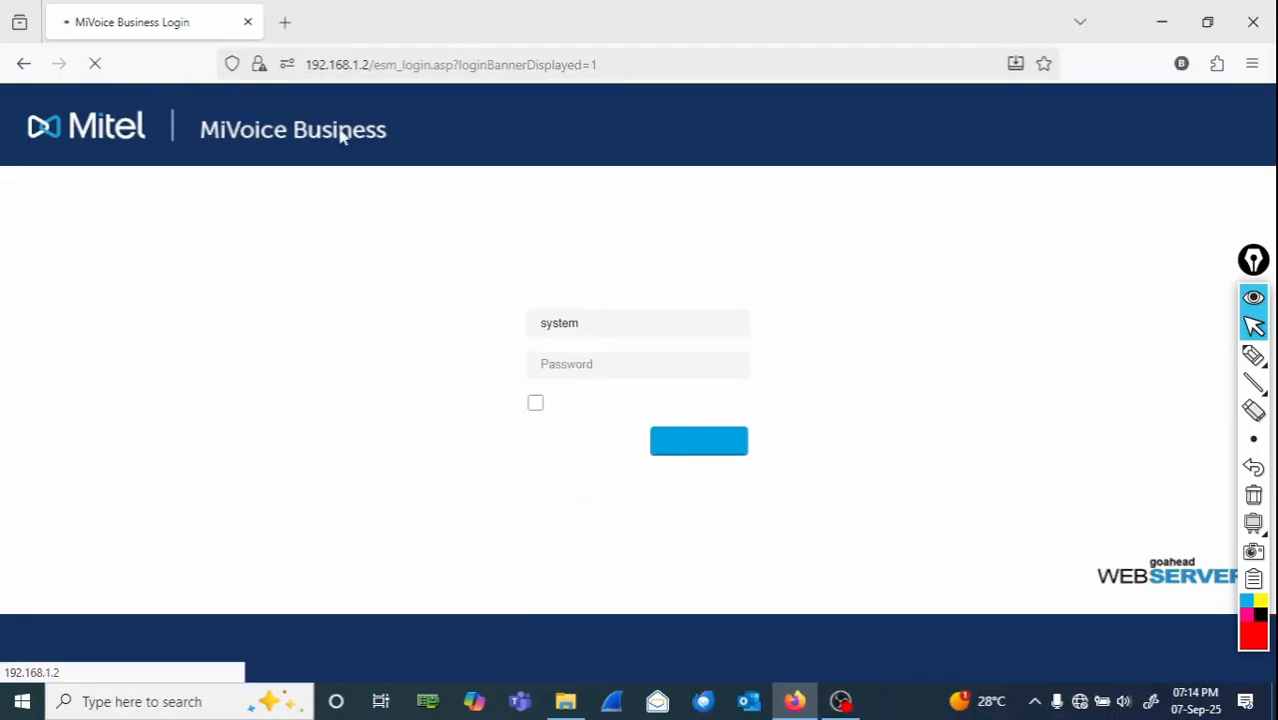
type("syst")
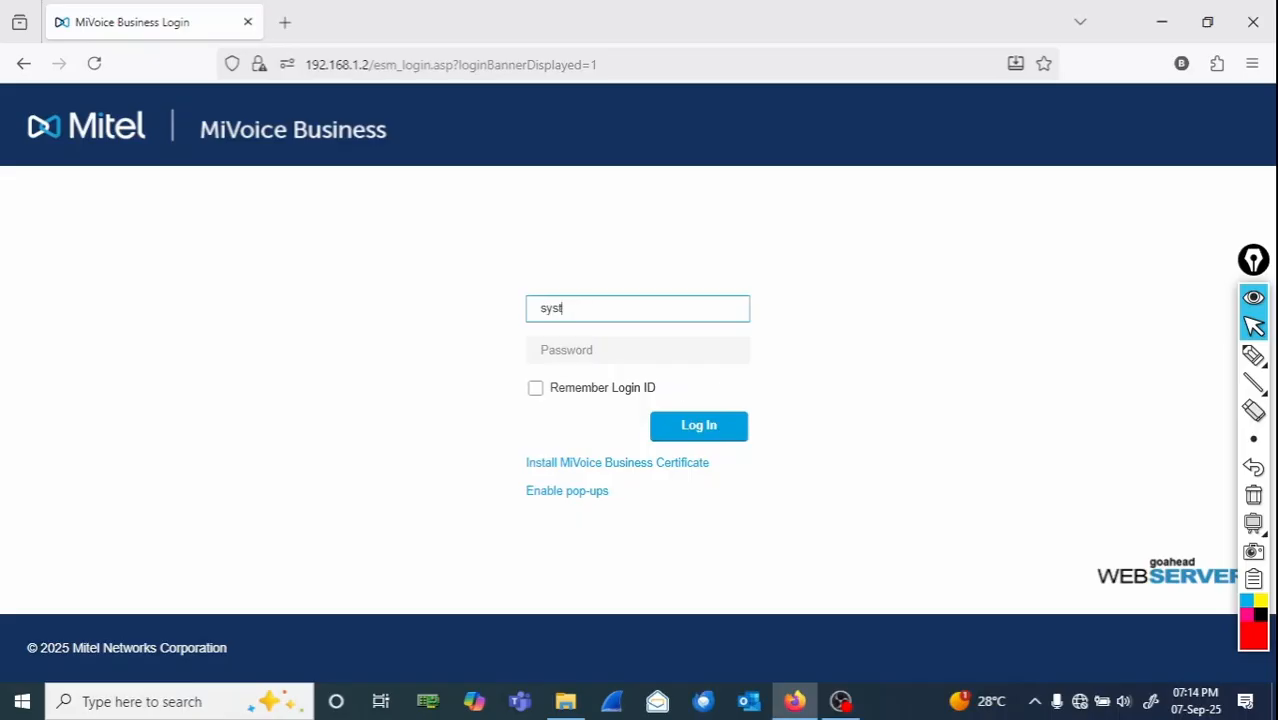
type("em")
key("Tab")
type("p")
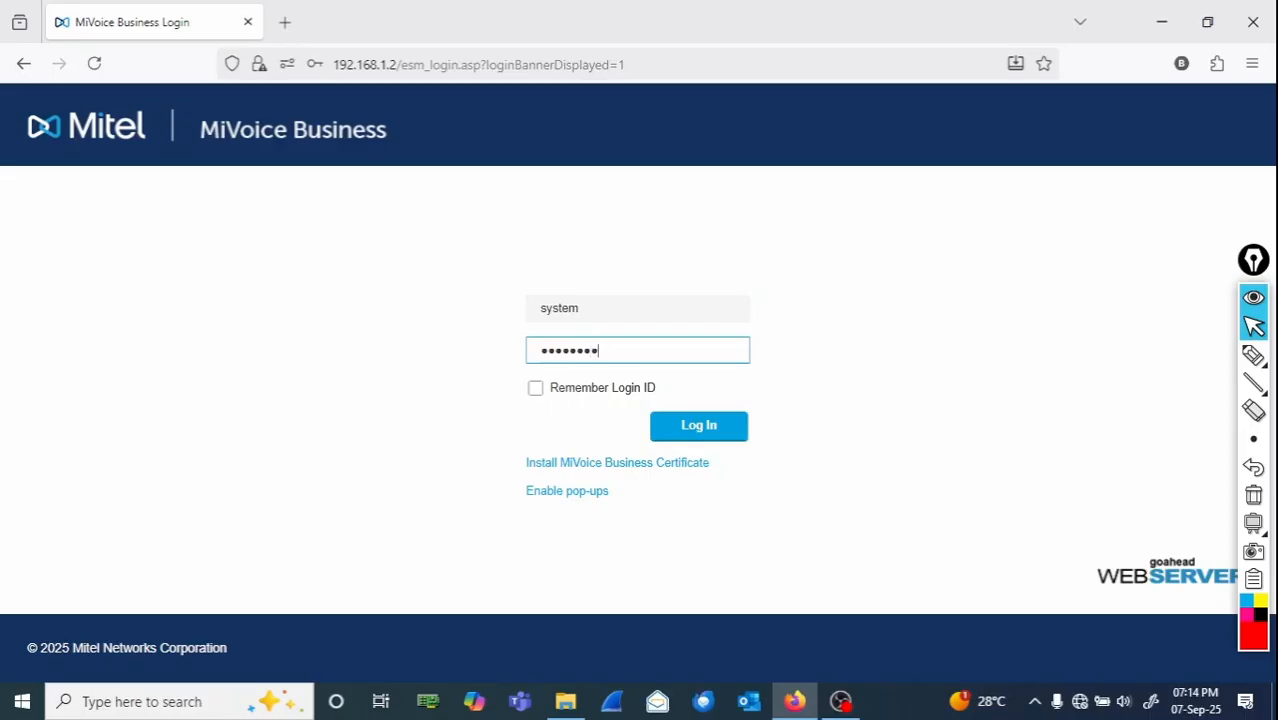
left_click(1253, 357)
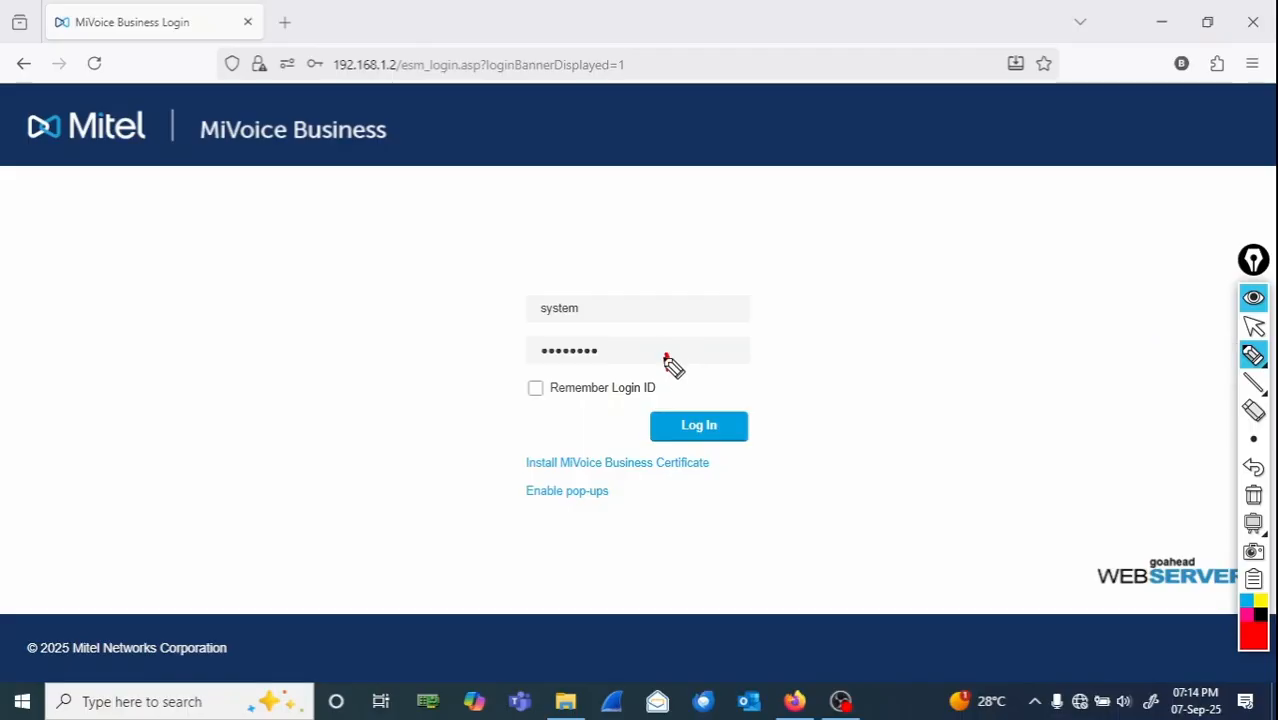
mouse_move(665, 356)
left_mouse_down()
mouse_move(762, 354)
mouse_move(786, 332)
mouse_move(790, 350)
left_mouse_up()
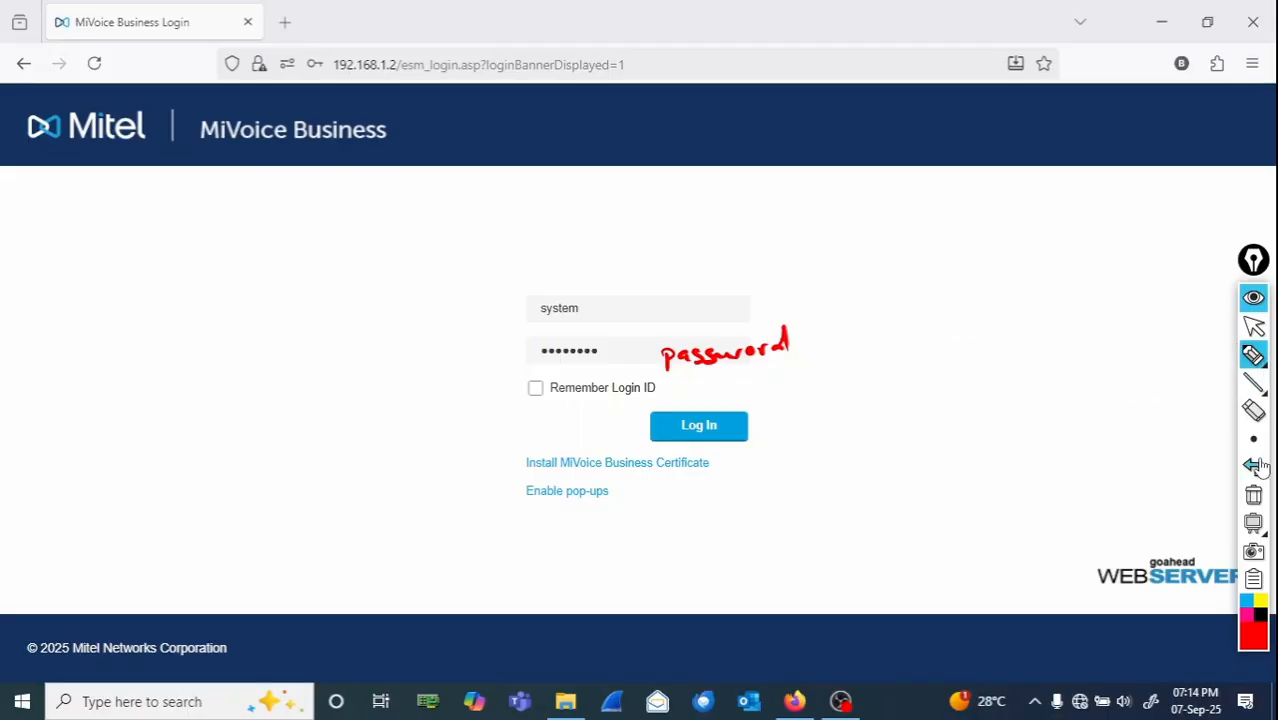
left_click(1254, 497)
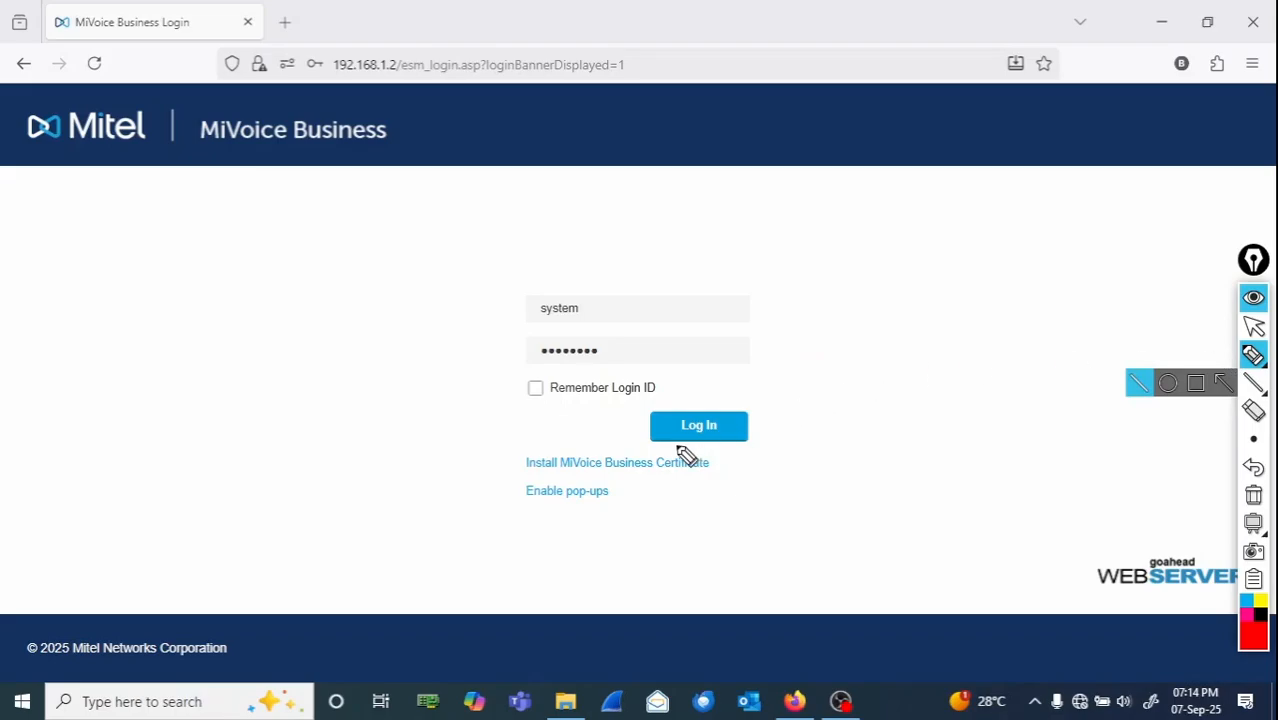
left_click(1258, 328)
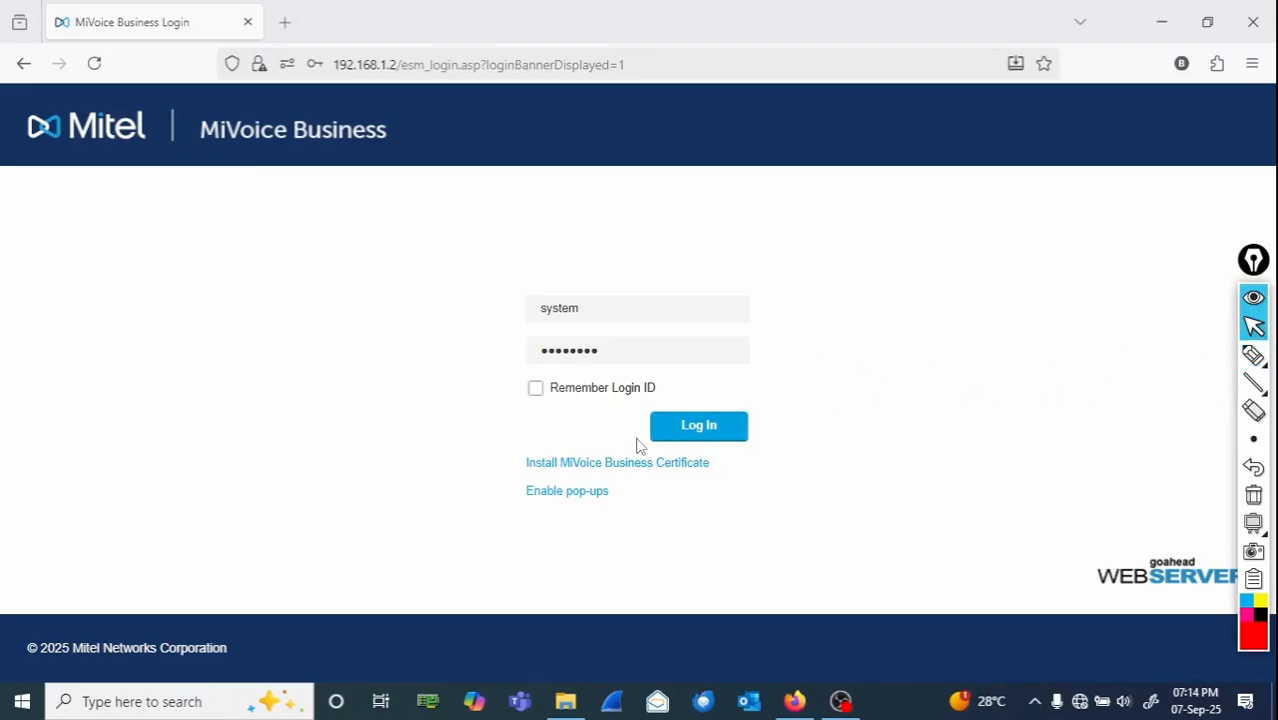
- Log in as system and decline saving the password in the browser
left_click(678, 434)
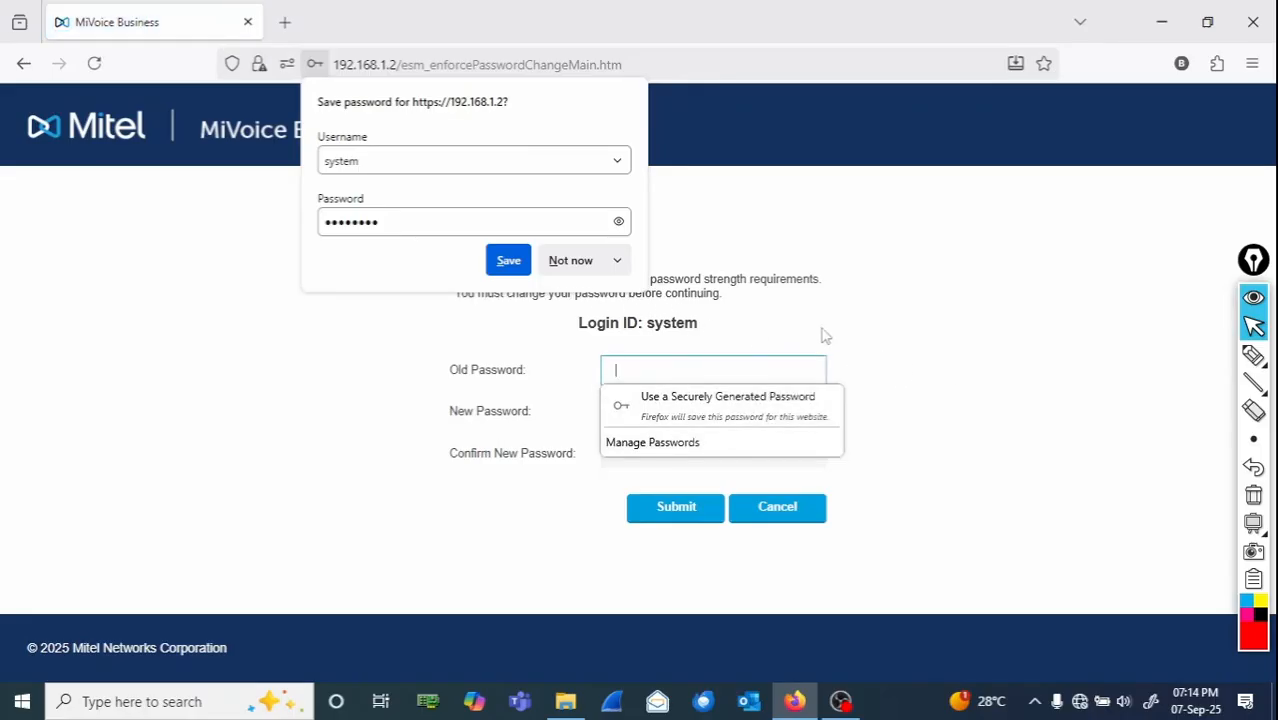
left_click(562, 262)
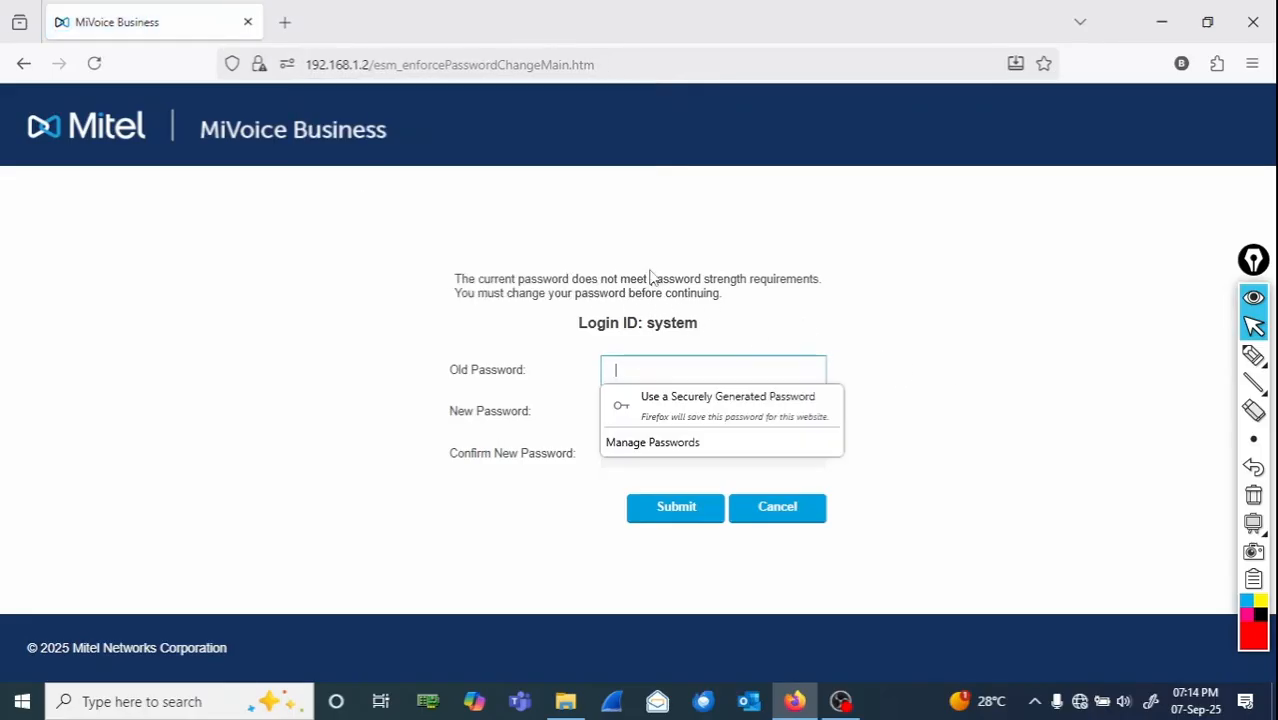
- Change the system password by entering the old password and a new password twice, then submit
left_click(1005, 370)
left_click(745, 367)
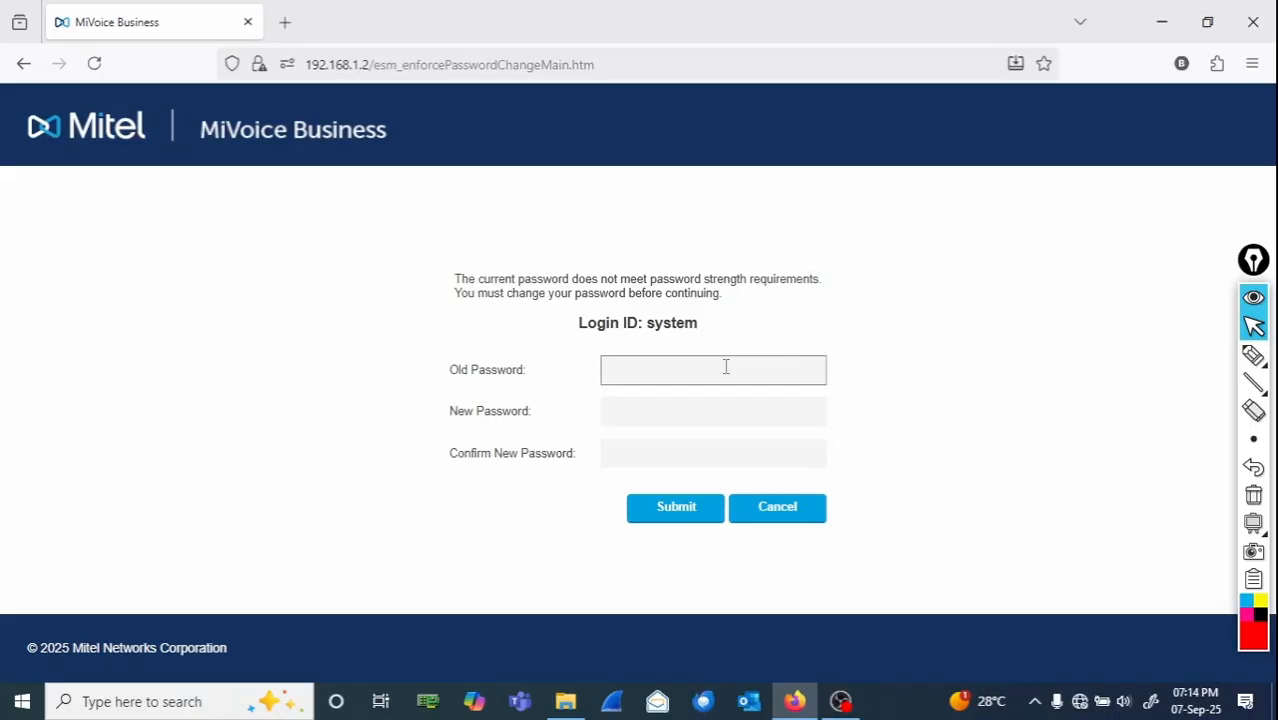
left_click(726, 367)
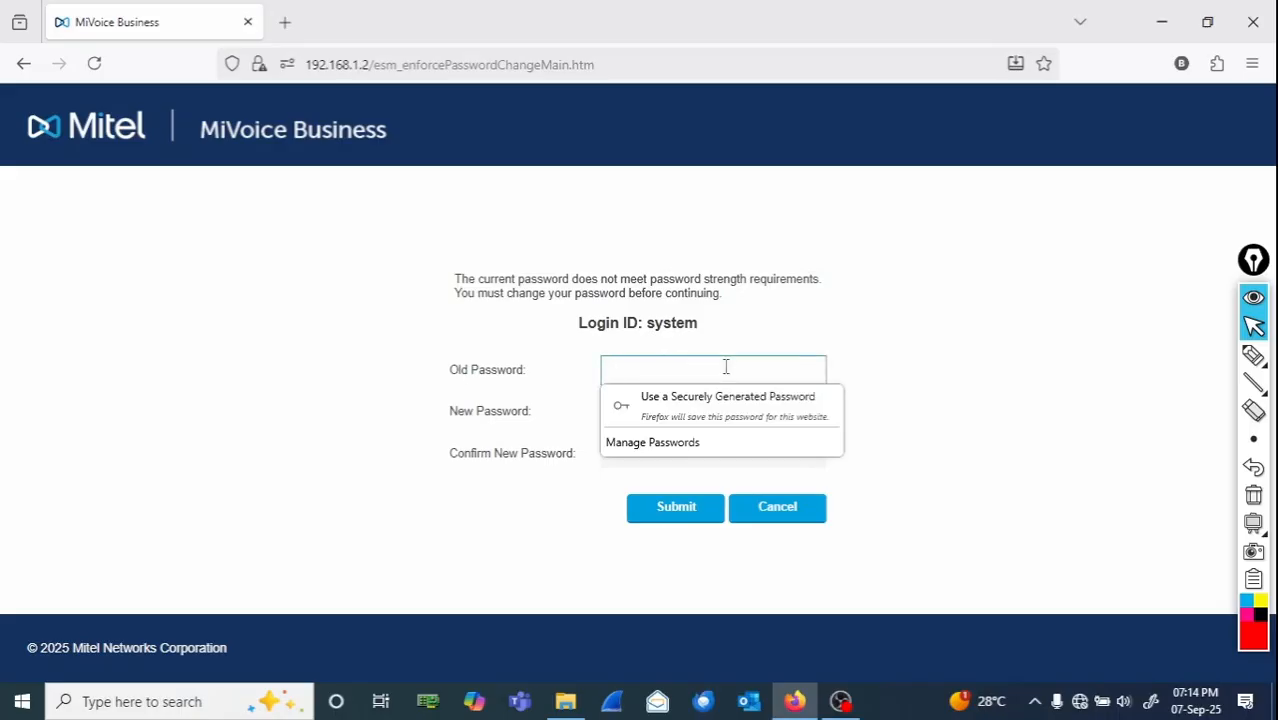
type("•")
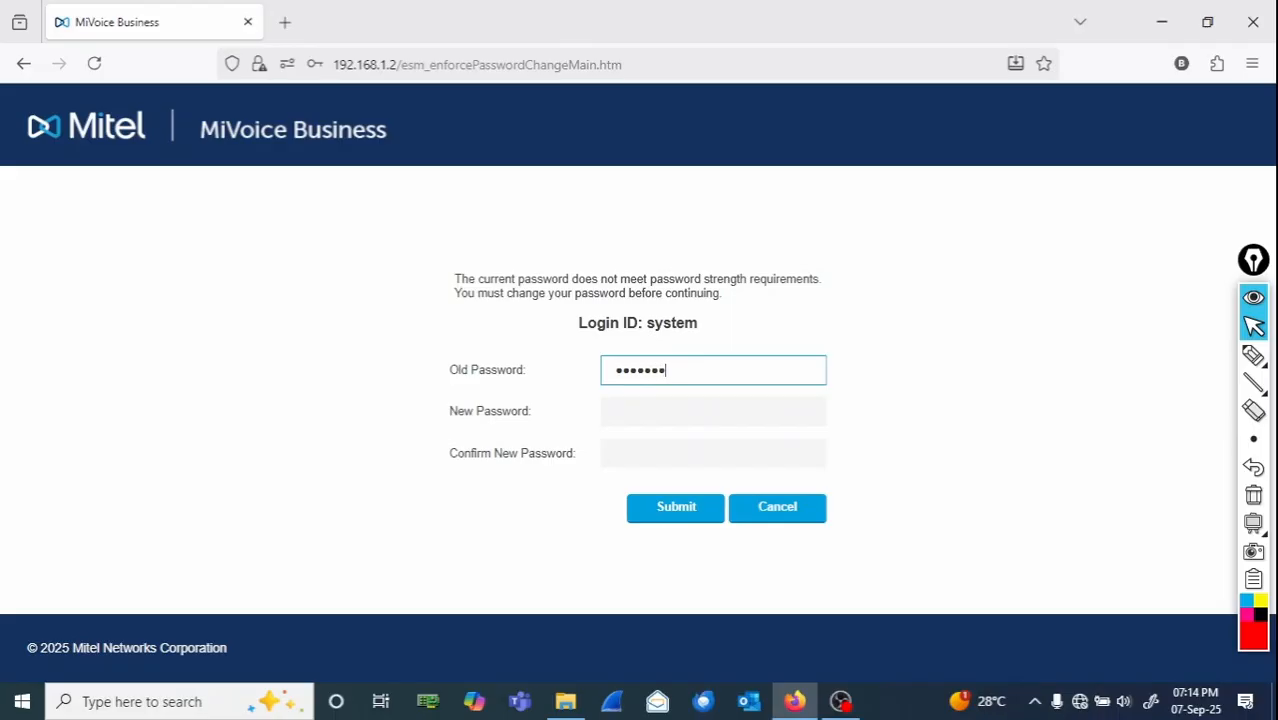
left_click(735, 410)
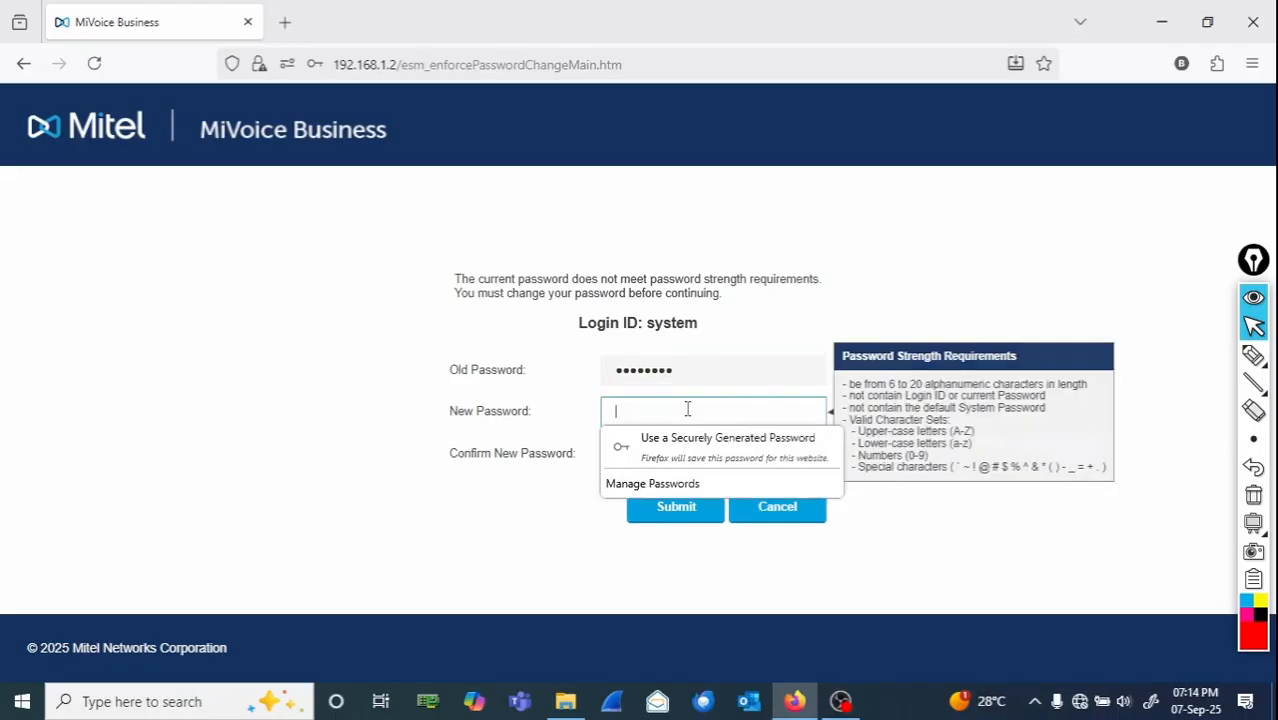
type("•")
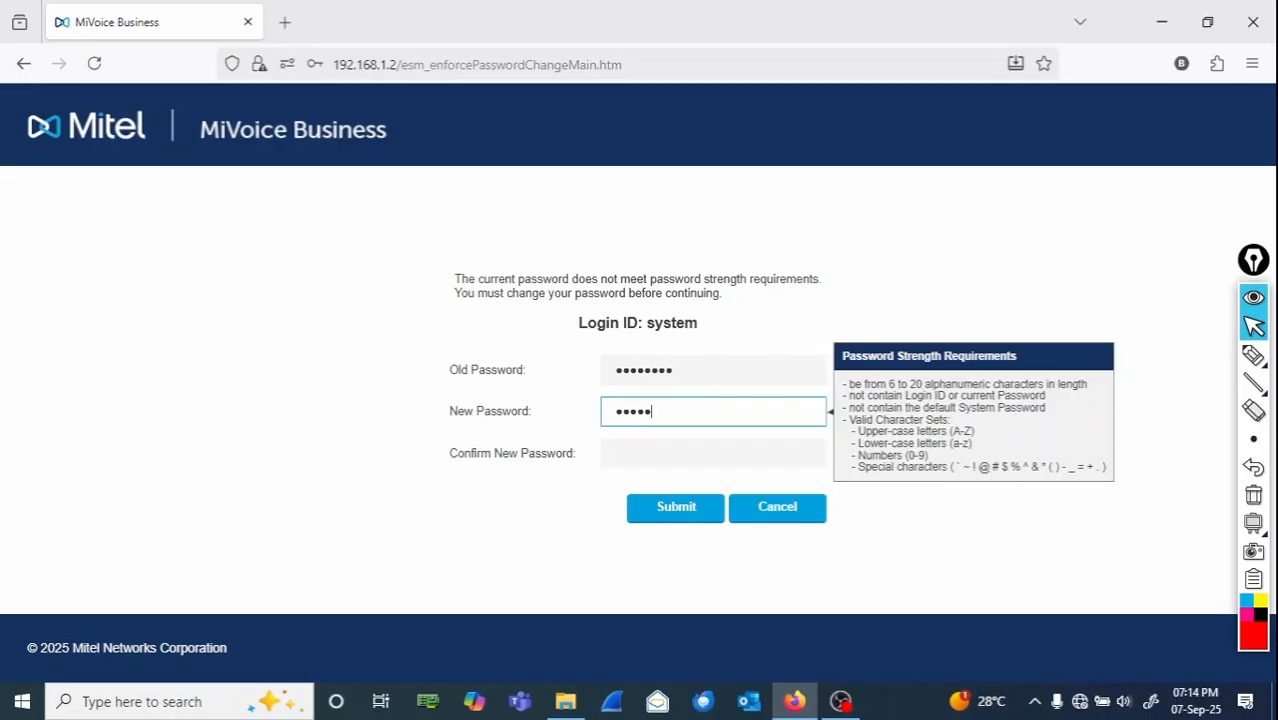
key("Tab")
type("•")
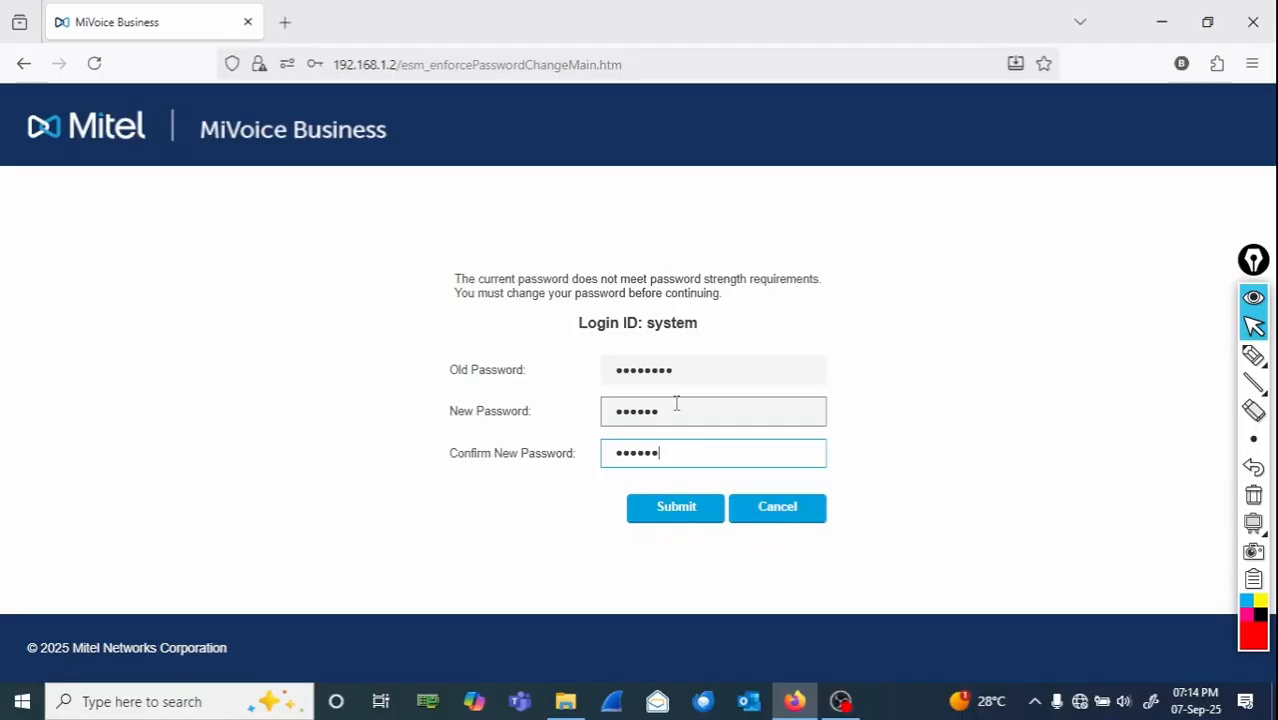
left_click(687, 514)
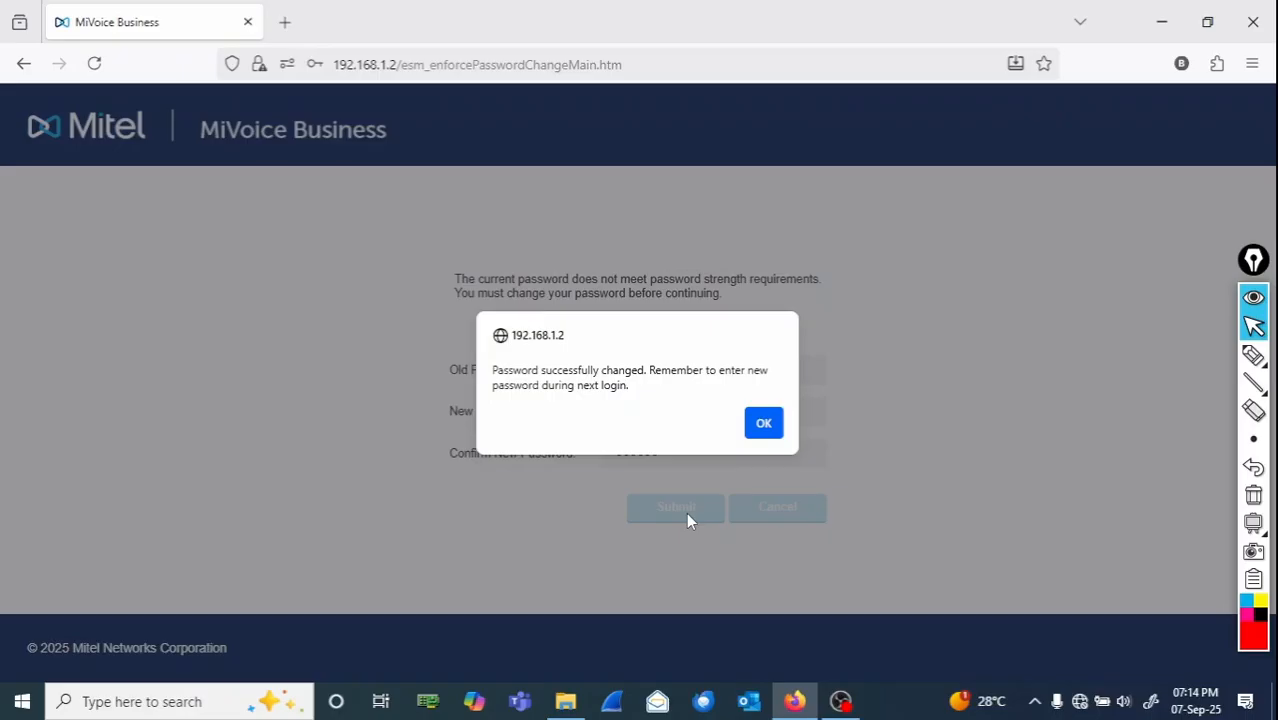
left_click(1253, 356)
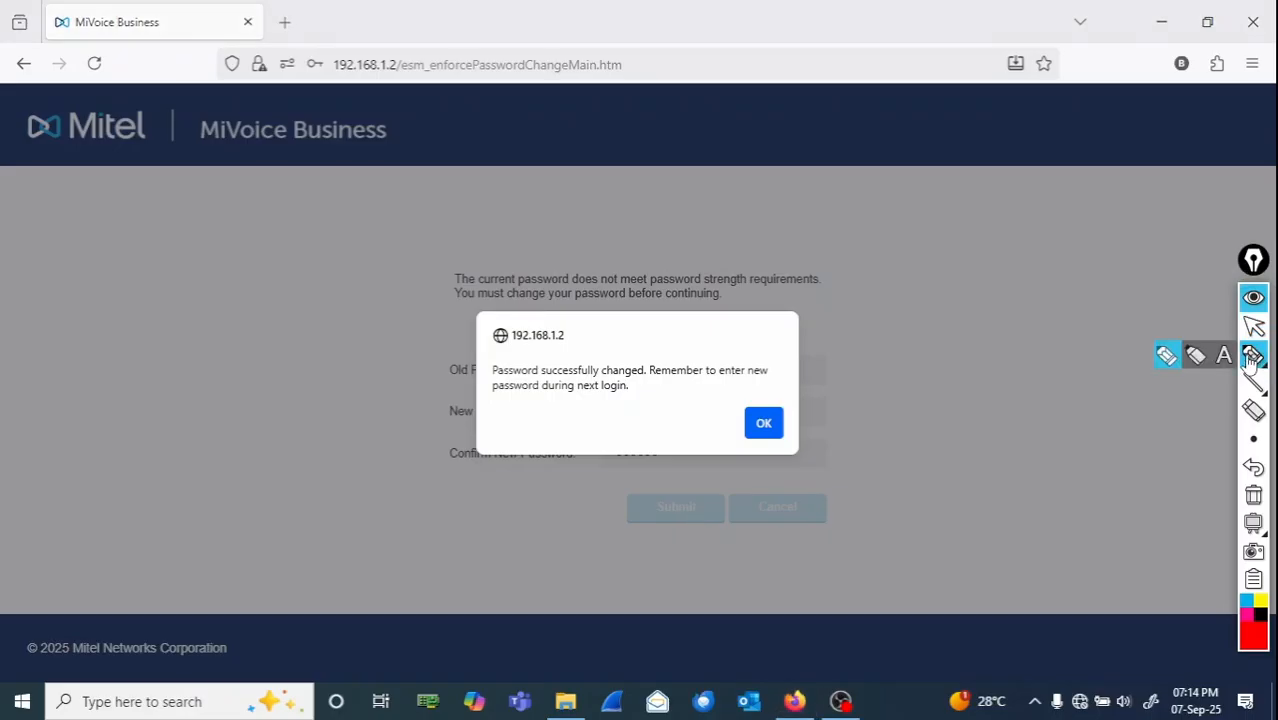
mouse_move(705, 332)
left_mouse_down()
mouse_move(616, 357)
mouse_move(713, 431)
mouse_move(750, 345)
left_mouse_up()
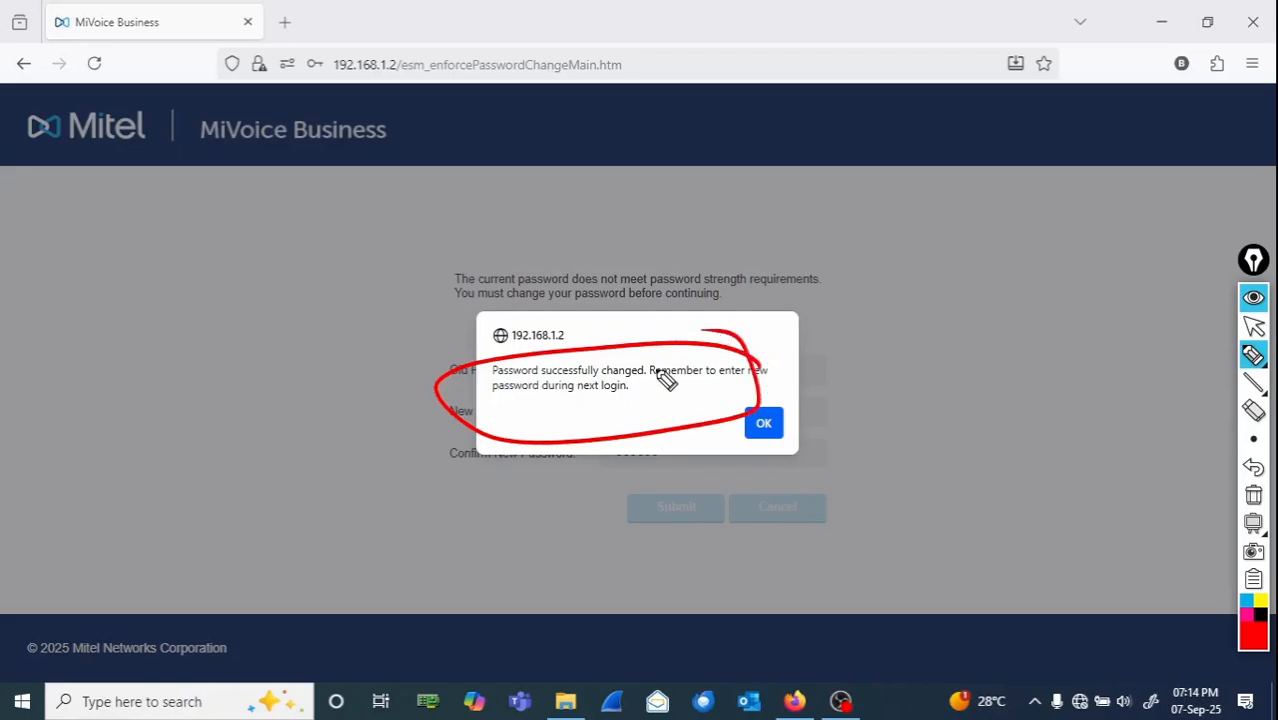
left_click(1254, 494)
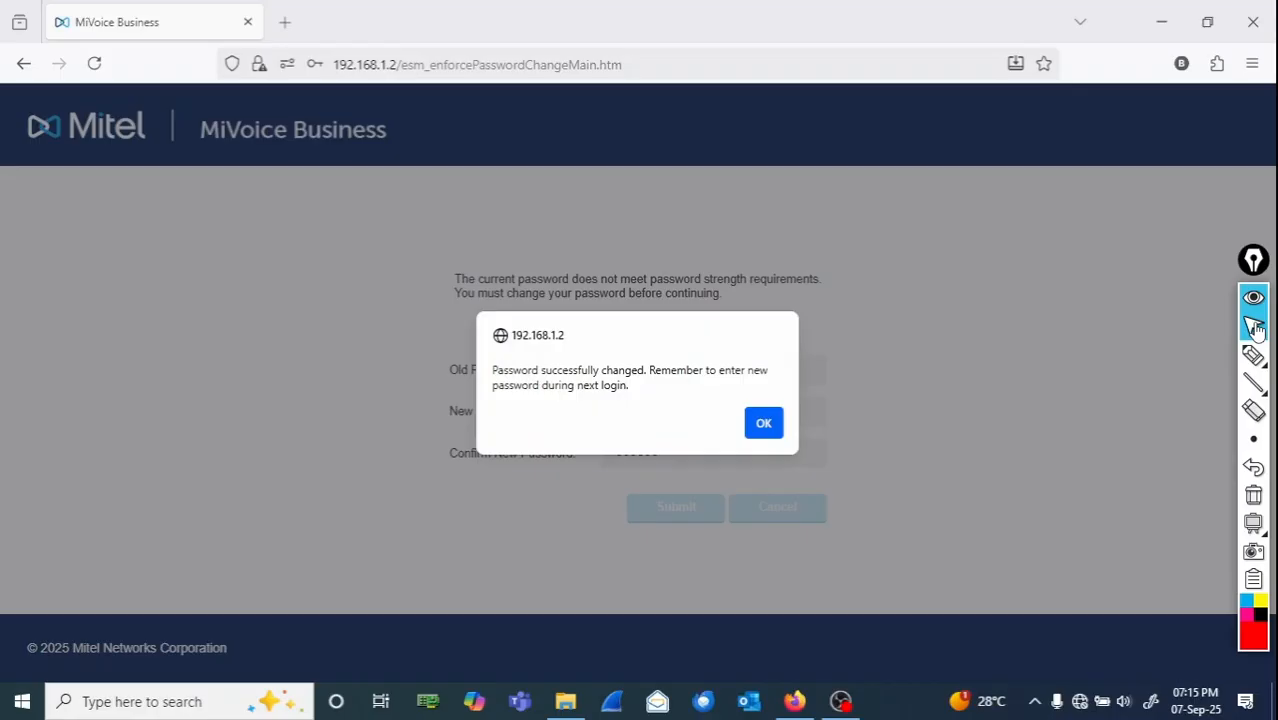
- Acknowledge the password change confirmation to open the MiVoice Business administration page
left_click(760, 428)
left_click(682, 438)
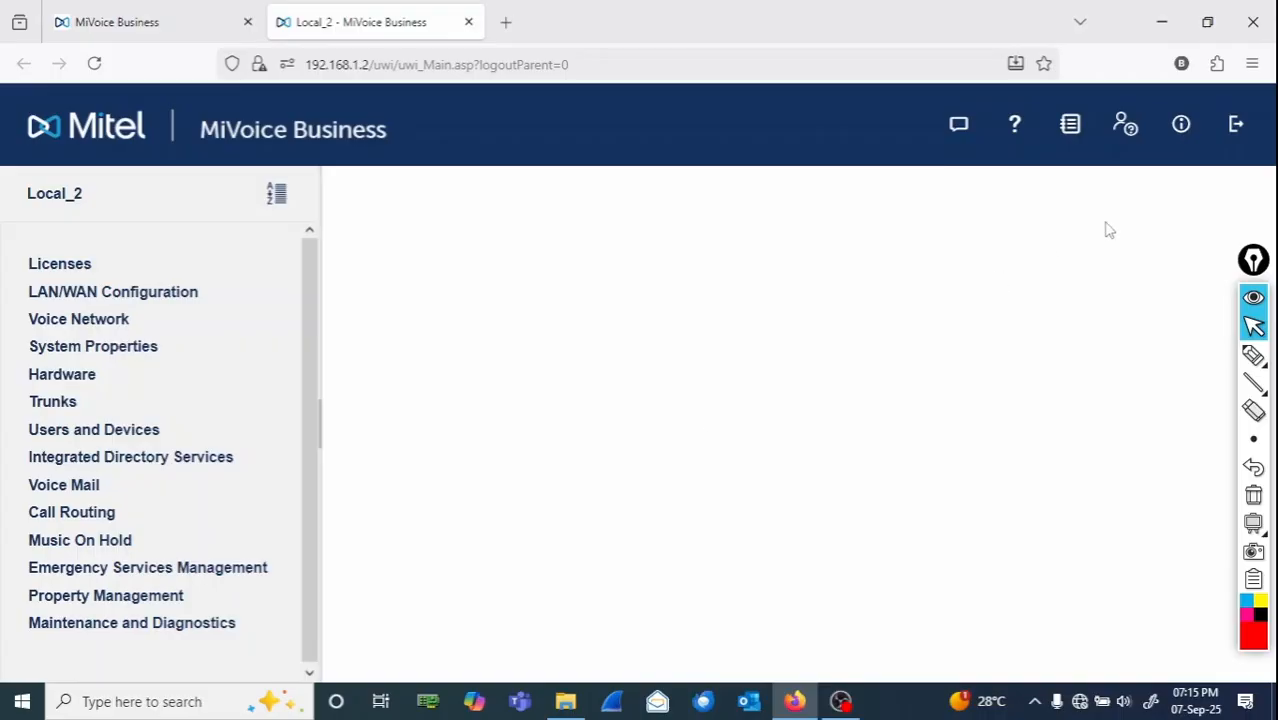
- Log out of MiVoice Business and try logging back in as system with the new password
left_click(1237, 125)
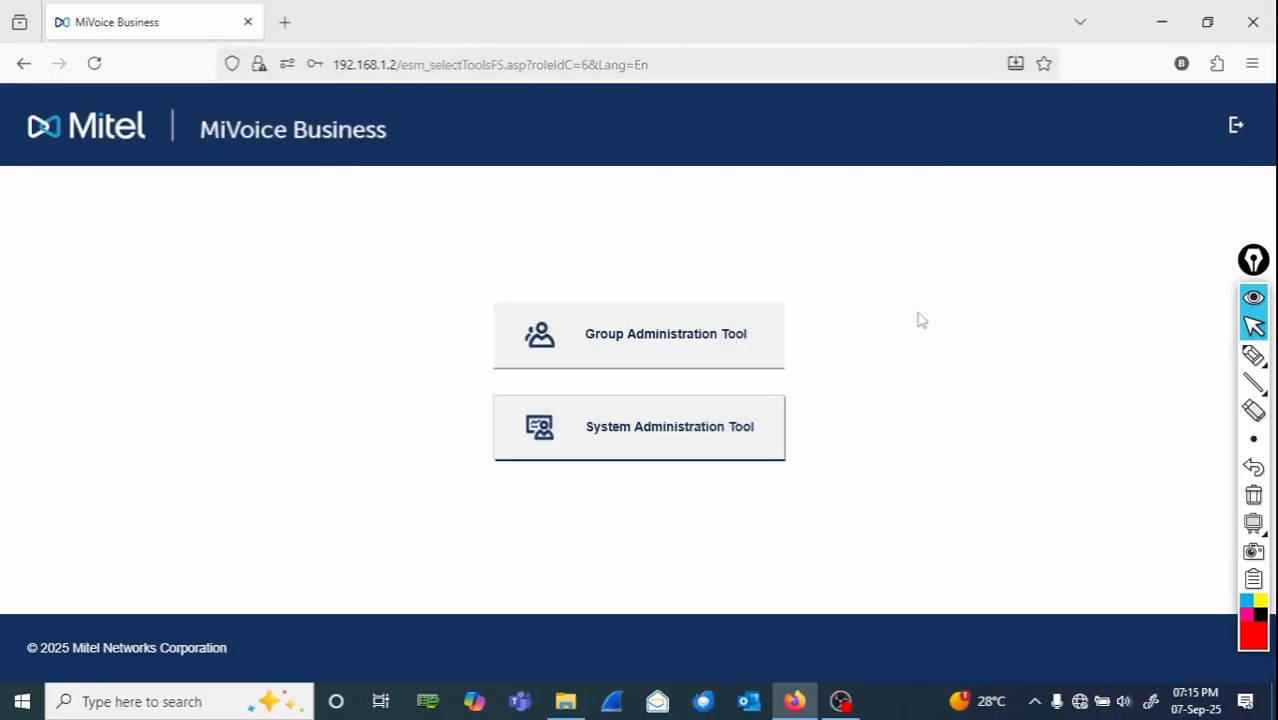
left_click(1236, 125)
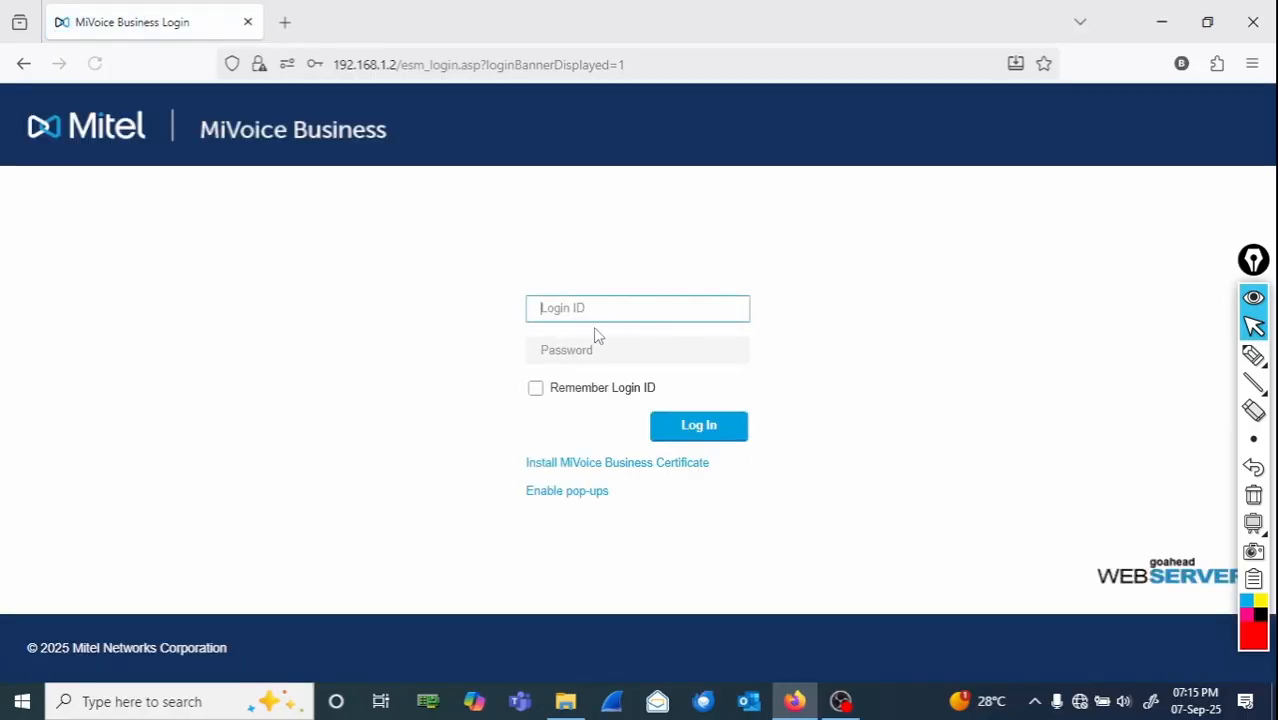
type("system")
key("Tab")
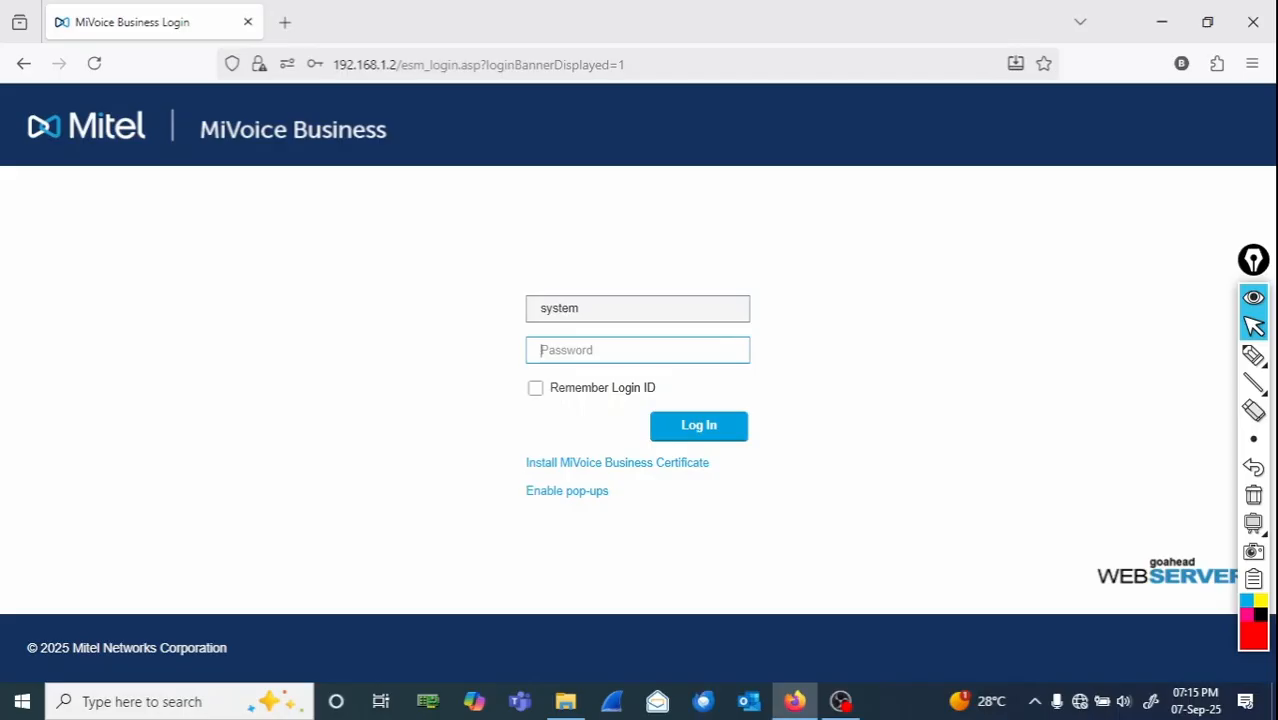
type("••••••")
left_click(686, 426)
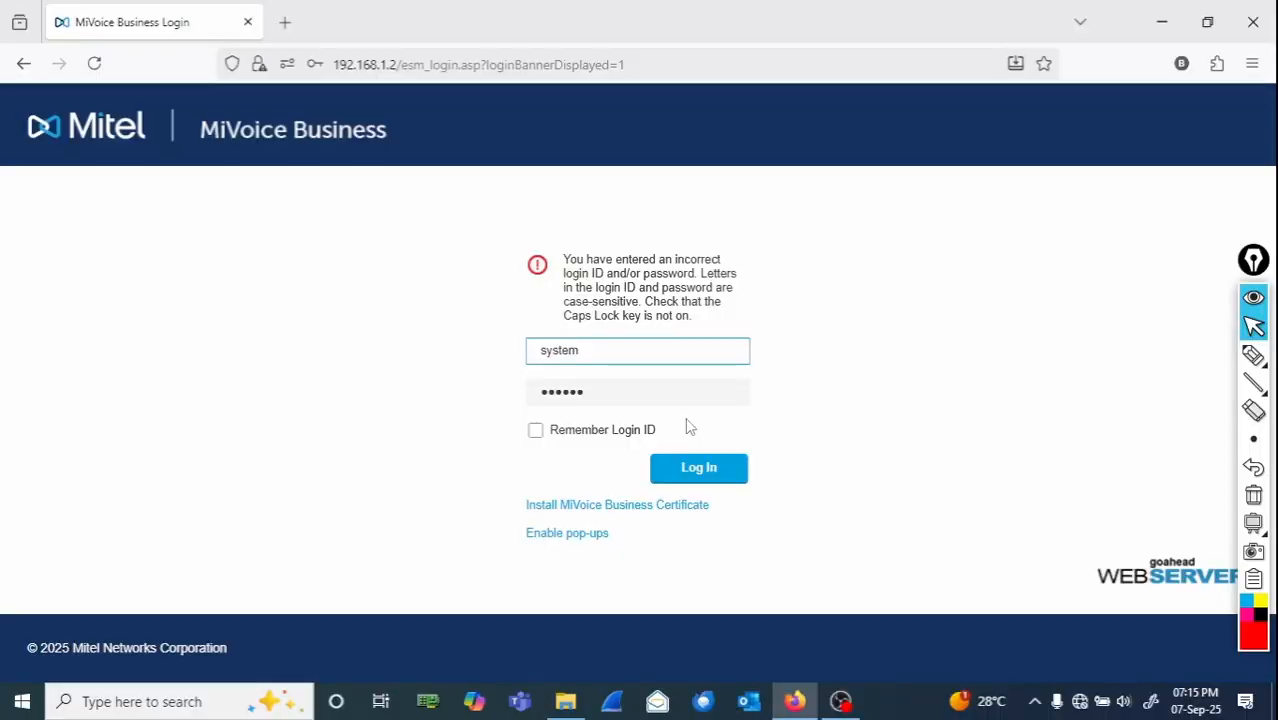
- Clear and re-enter the system account password, log in, and open the System Administration Tool
left_click(638, 398)
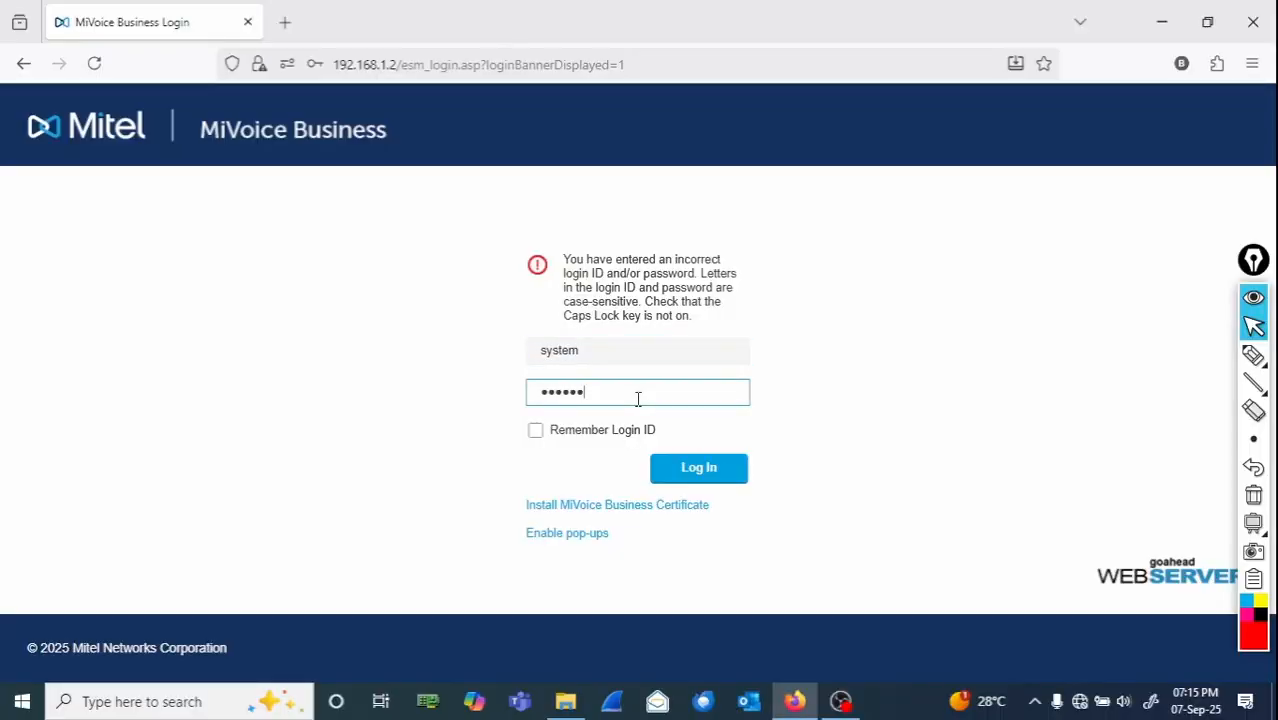
key("BackSpace")
key("BackSpace")
key("BackSpace")
key("BackSpace")
key("BackSpace")
key("BackSpace")
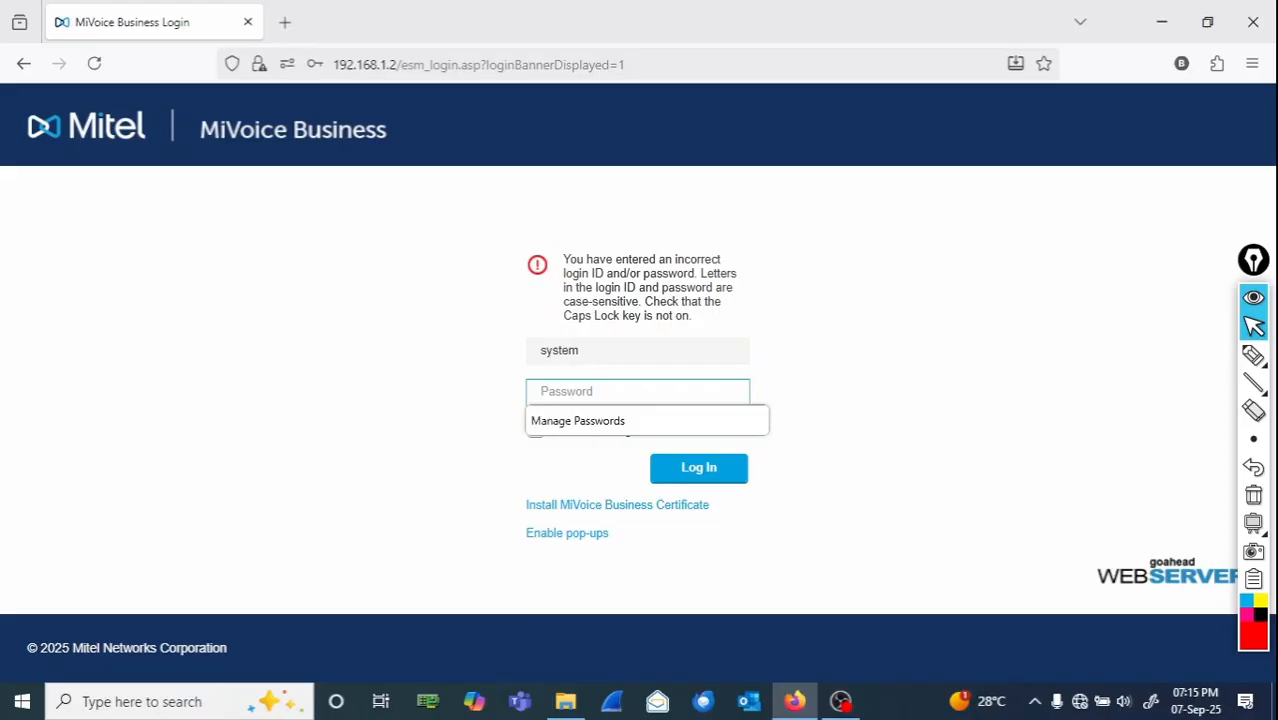
type("••••••")
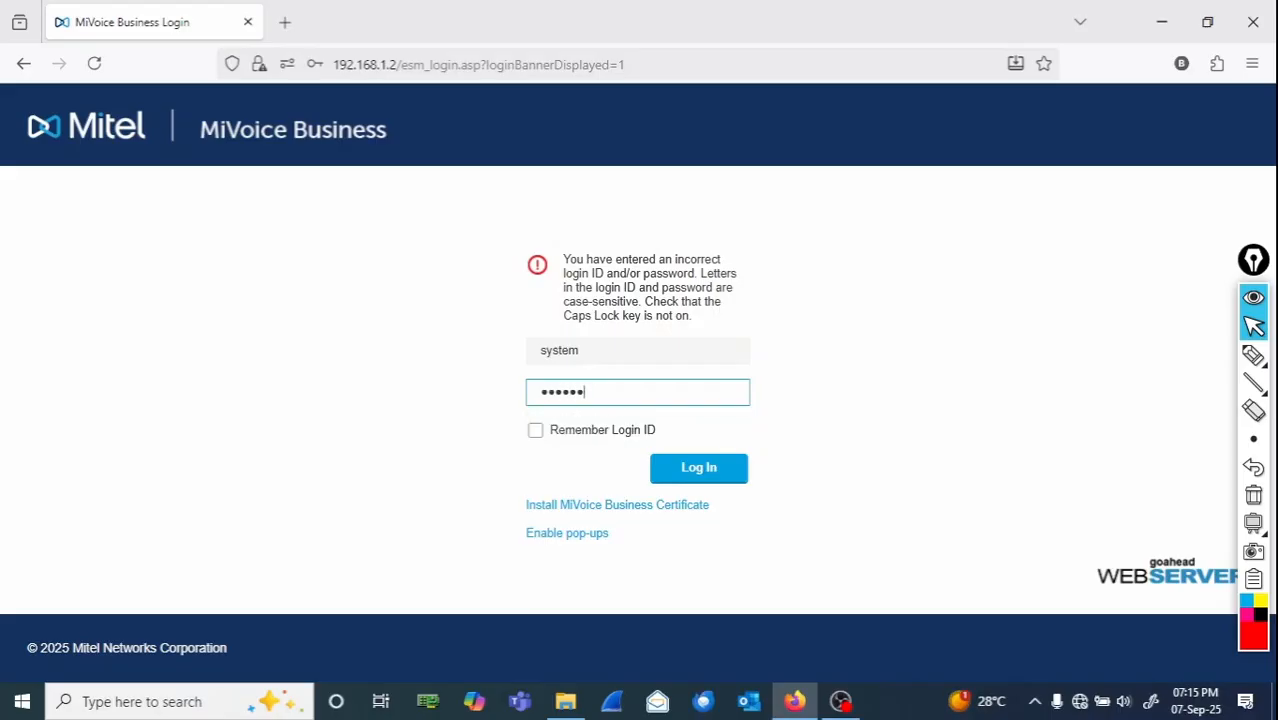
left_click(717, 480)
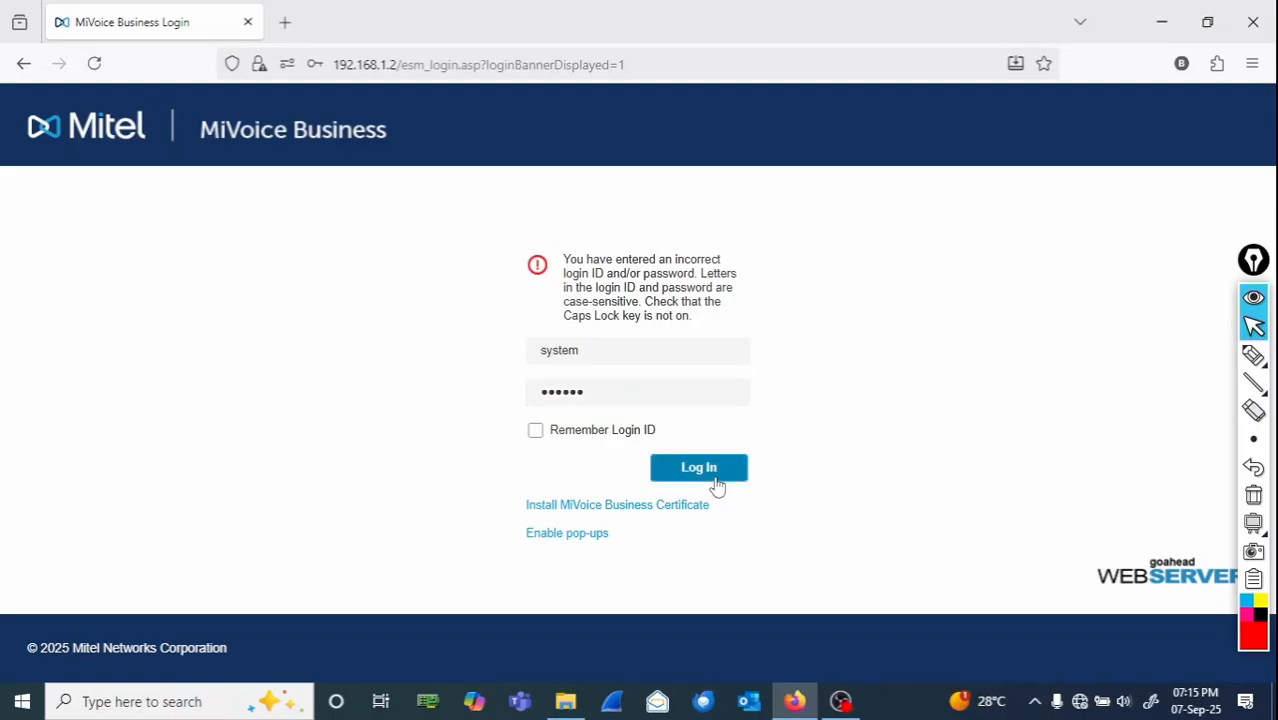
left_click(690, 441)
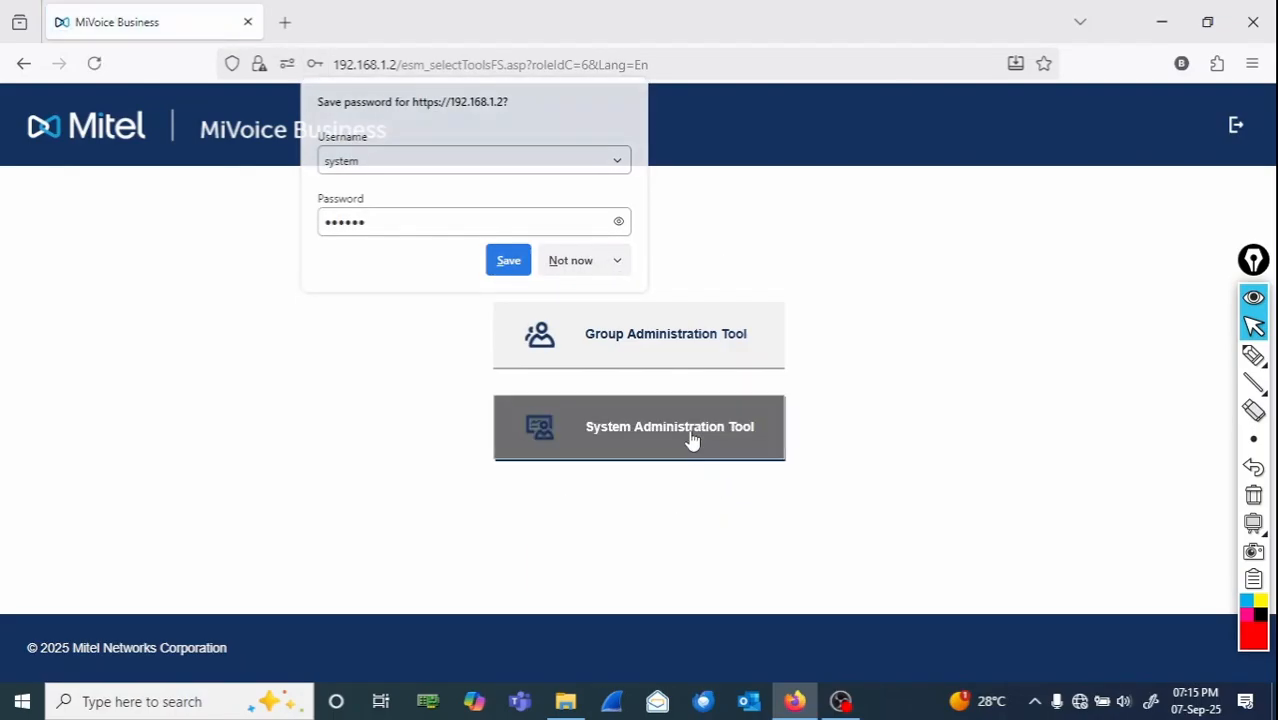